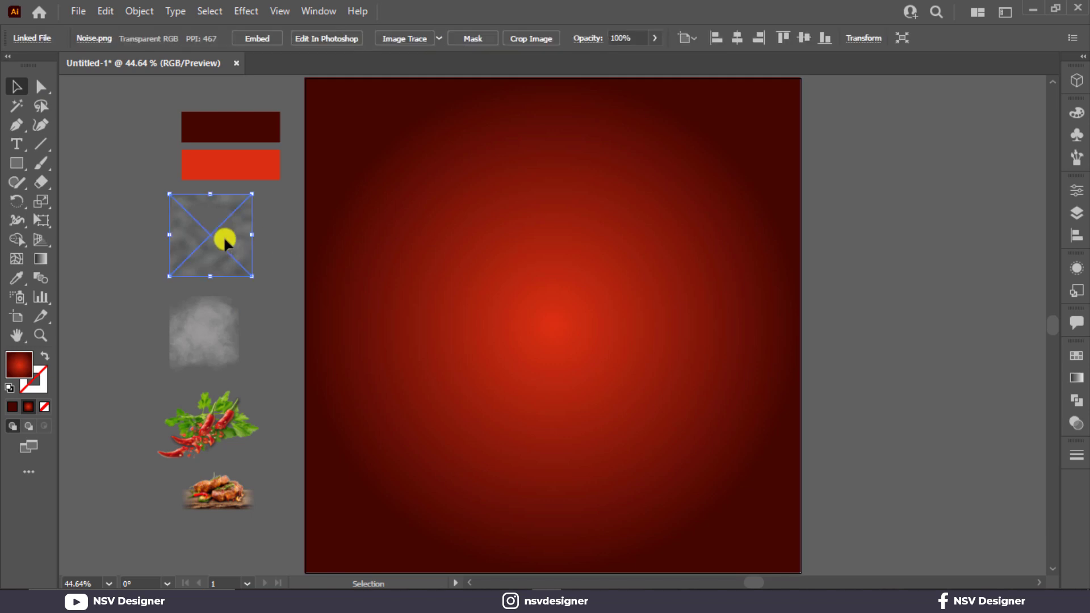
- Bring the noise texture to the front, stretch it across the artboard, and blend it with Overlay
right_click(225, 239)
mouse_move(352, 377)
left_click(427, 378)
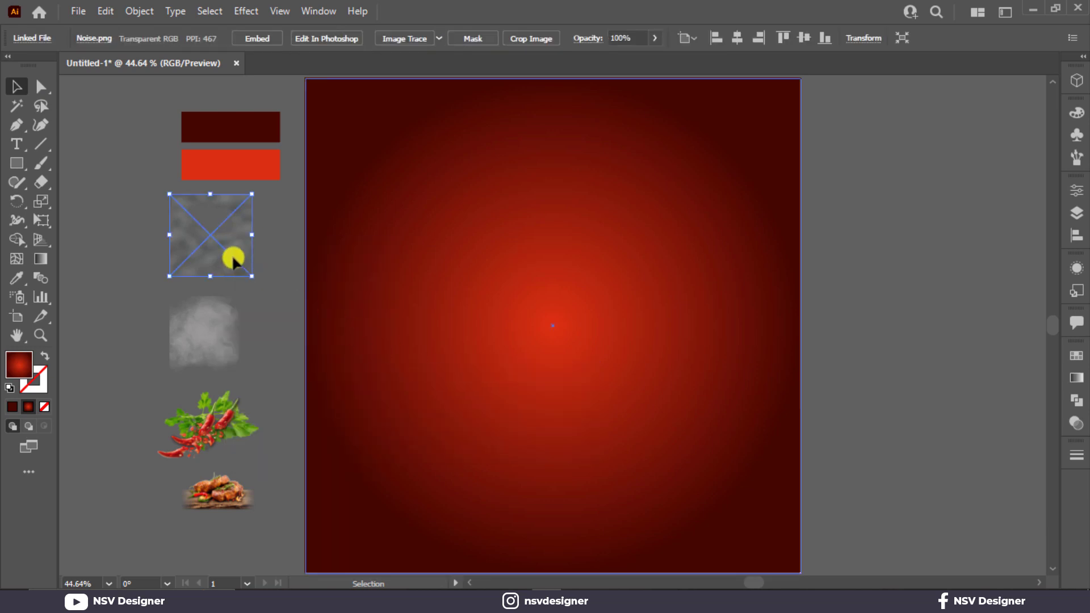
left_click_drag(234, 253, 800, 572)
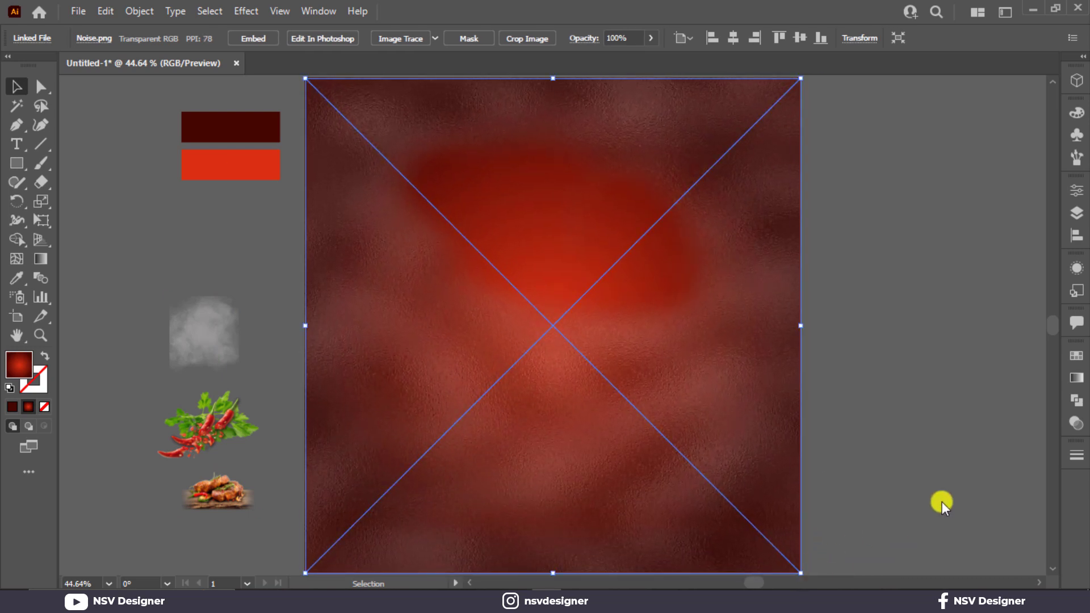
left_click(1077, 424)
left_click(914, 373)
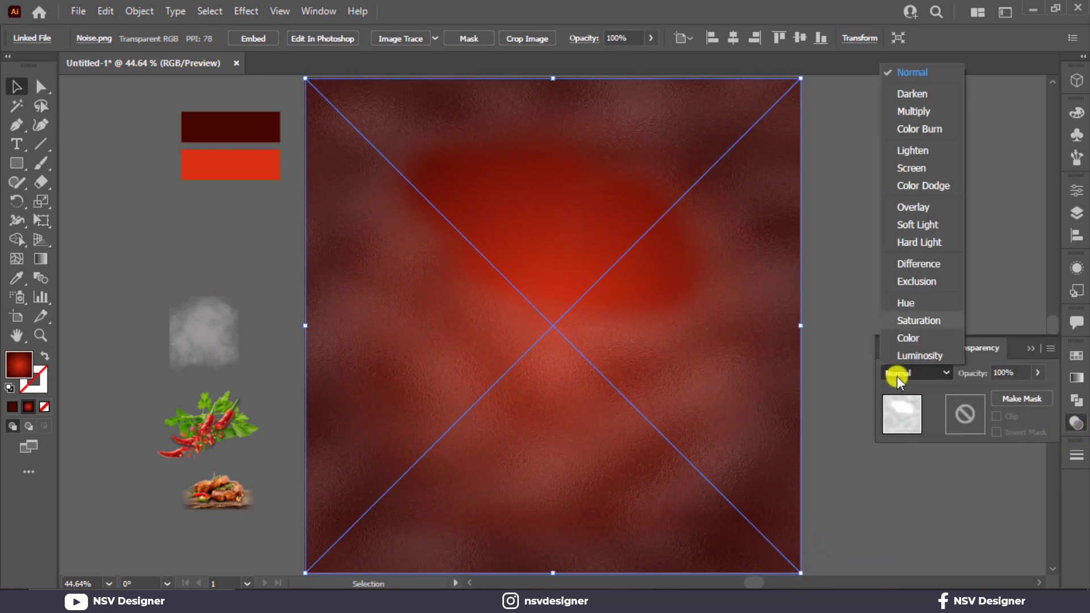
left_click(912, 207)
- Bring the smoke image to the front, scale it to cover the artboard, and set it to Overlay
right_click(208, 306)
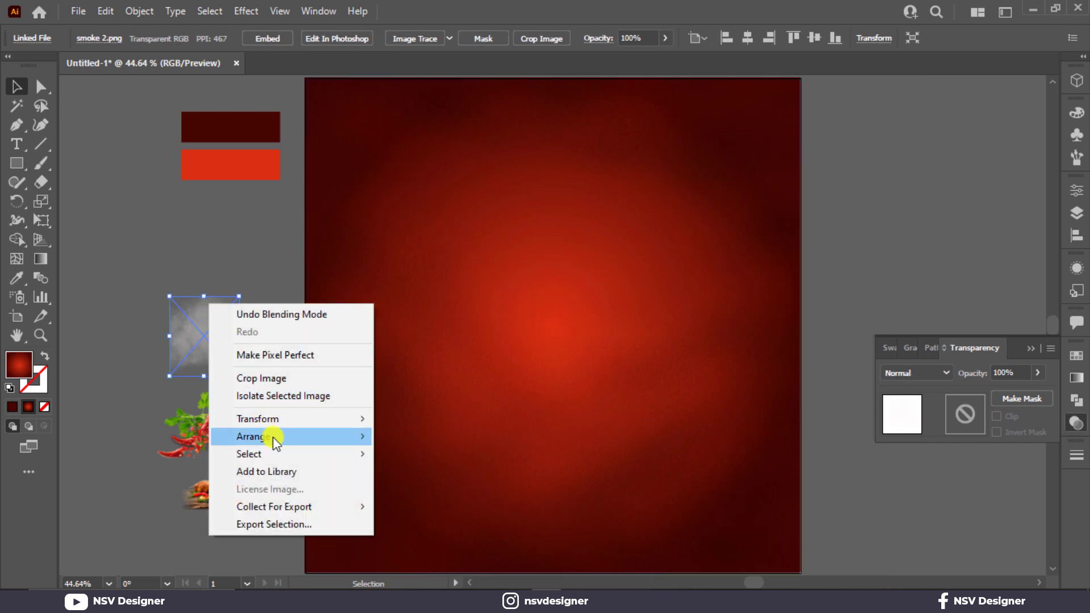
mouse_move(275, 438)
left_click(418, 438)
left_click_drag(213, 347, 349, 128)
left_click_drag(382, 169, 801, 573)
left_click(915, 373)
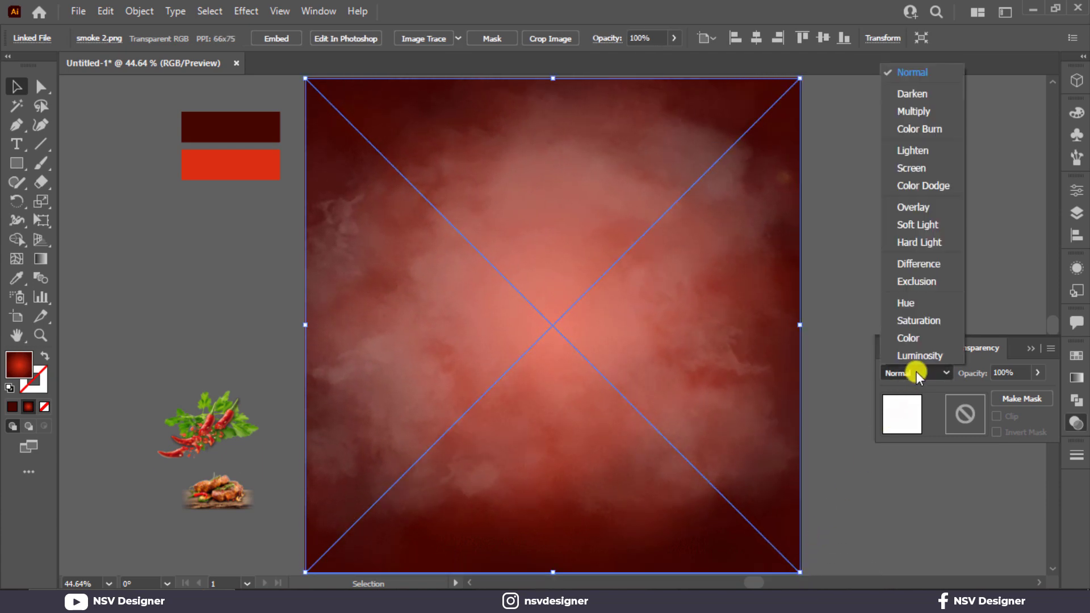
left_click(934, 206)
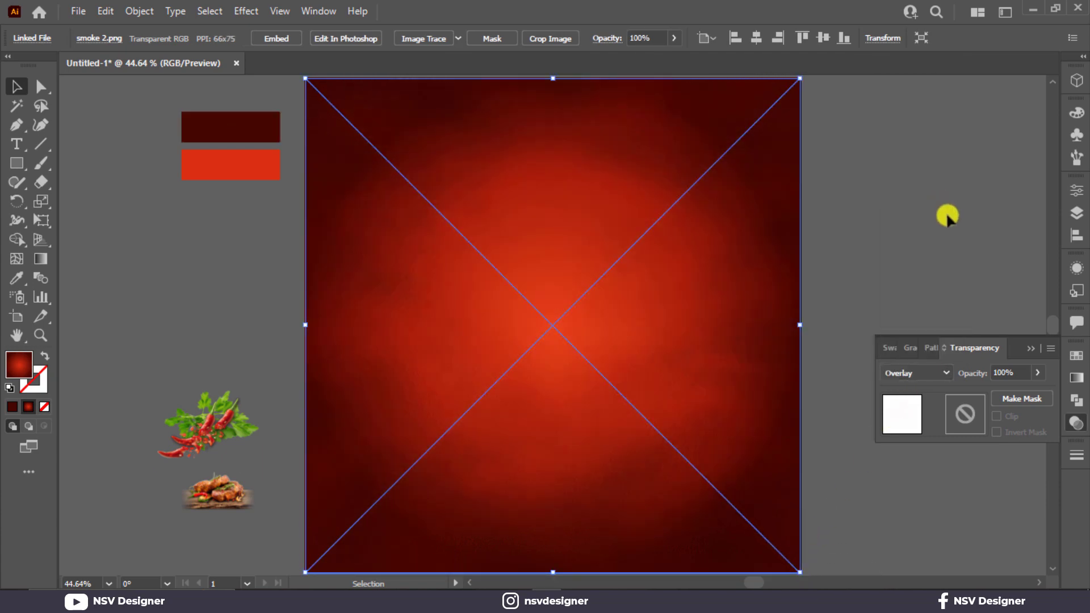
left_click(1032, 348)
- Draw a tall white rectangle hanging down from the artboard's top edge
key("ctrl+shift+a")
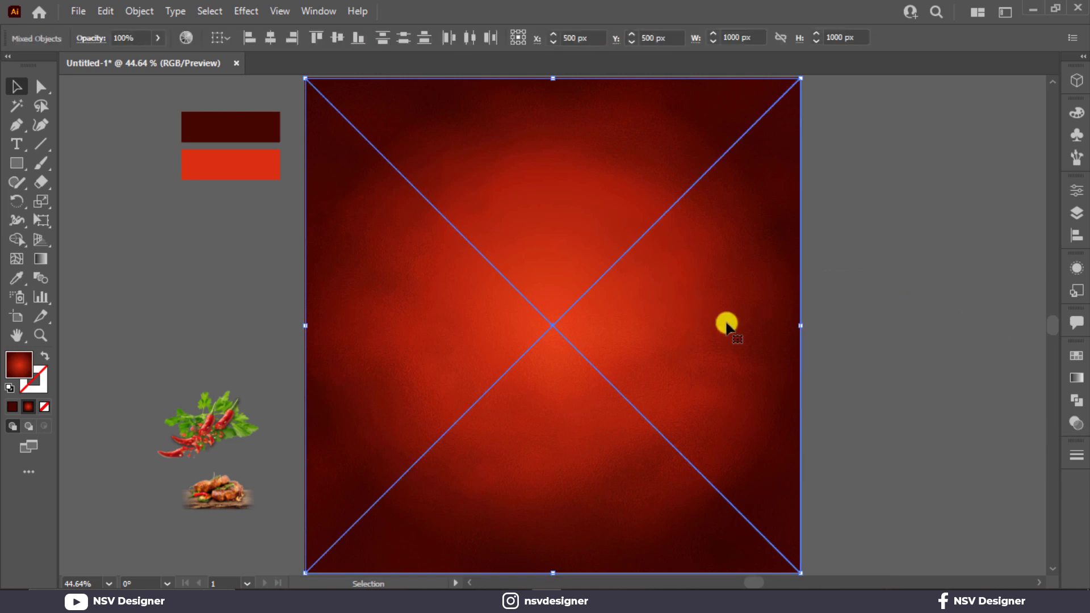
left_click(27, 166)
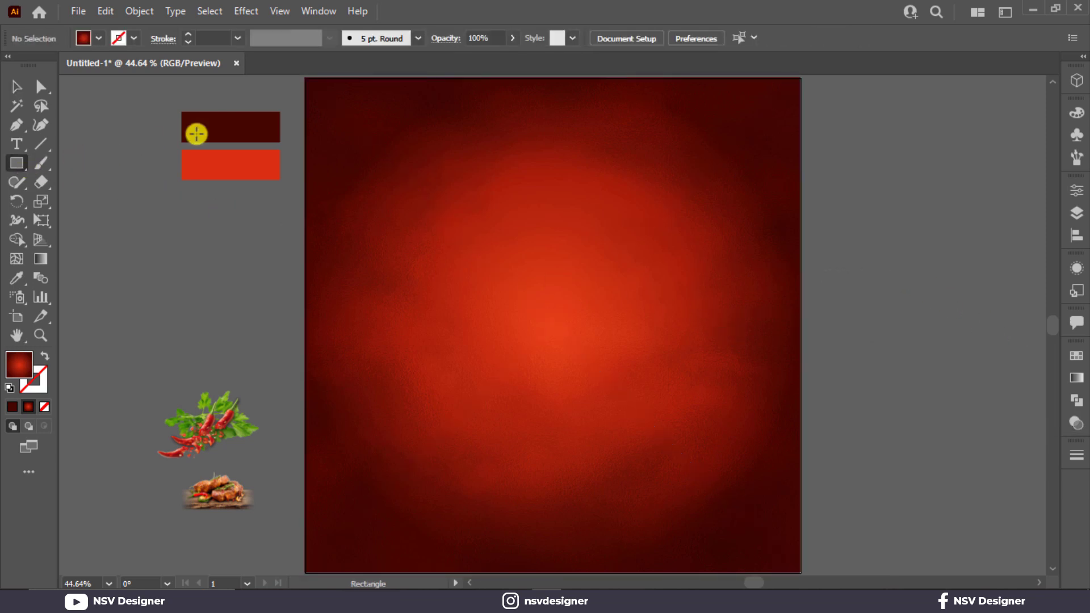
left_click_drag(479, 80, 516, 335)
left_click(84, 39)
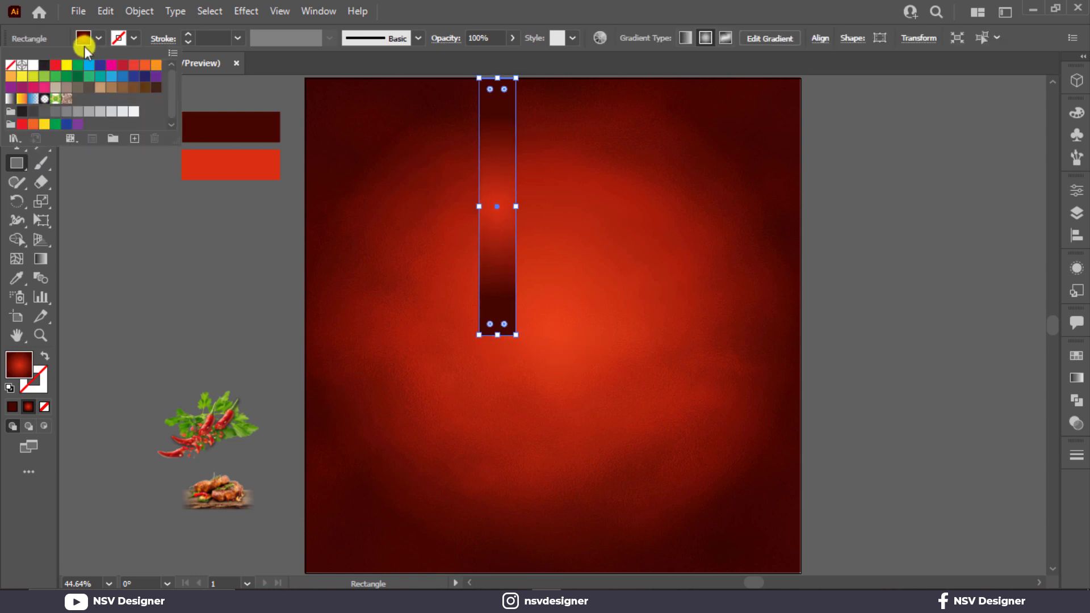
left_click(33, 65)
key("Escape")
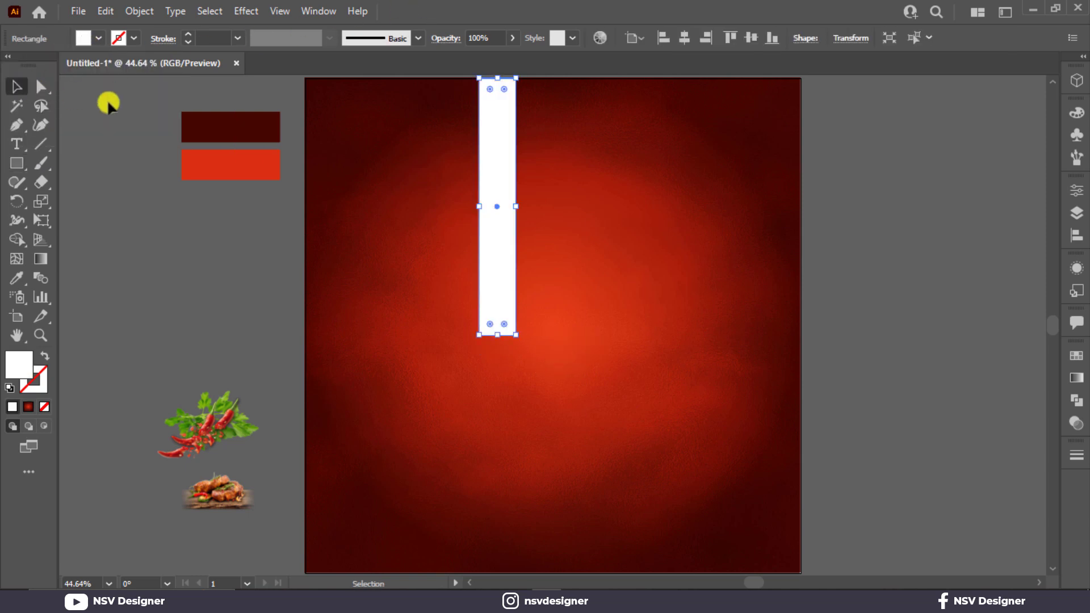
- Duplicate the bar into three evenly spaced copies, group them, centre horizontally, and shorten them
left_click_drag(503, 175, 542, 174)
key("ctrl+d")
left_click_drag(410, 193, 579, 211)
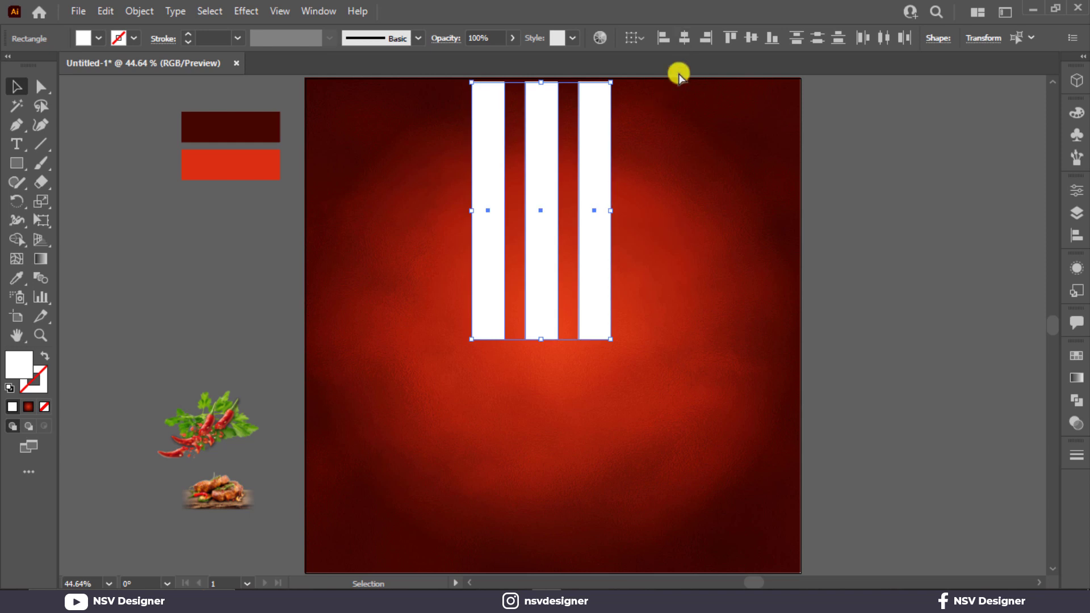
key("a")
key("v")
left_click(682, 43)
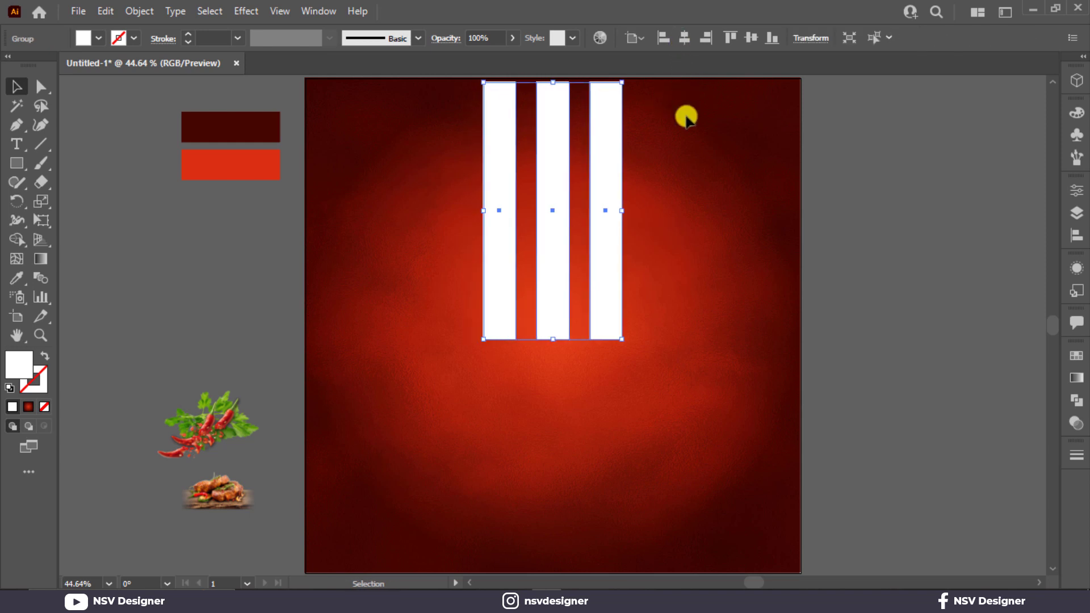
left_click(693, 214)
left_click(600, 205)
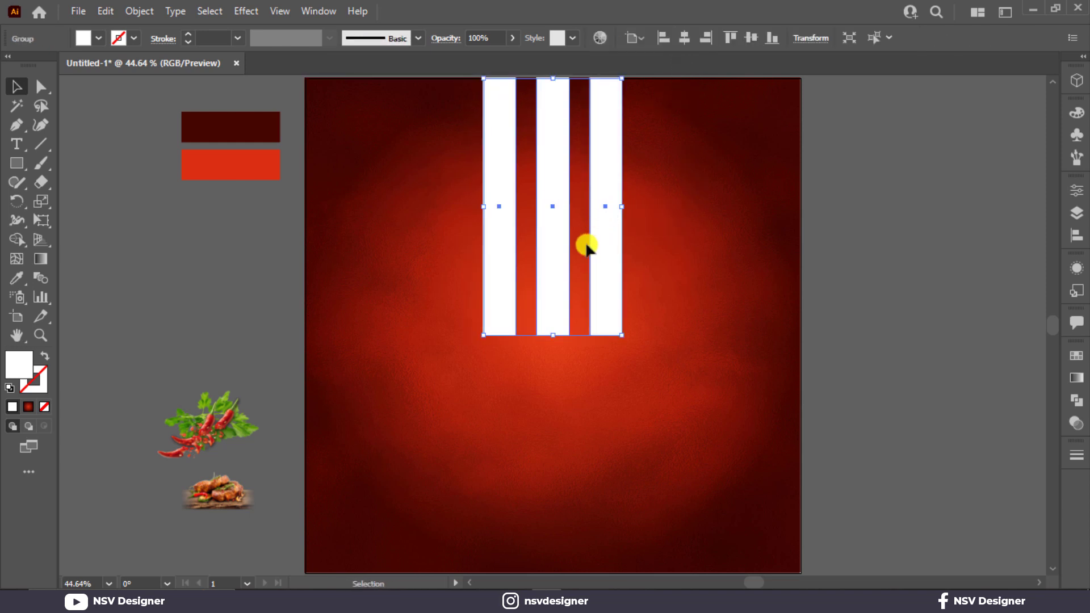
left_click_drag(553, 335, 555, 328)
- Bring the steak image to the front and move it onto the artboard below the stripes
scroll(634, 301, "down", 1)
scroll(642, 352, "down", 2)
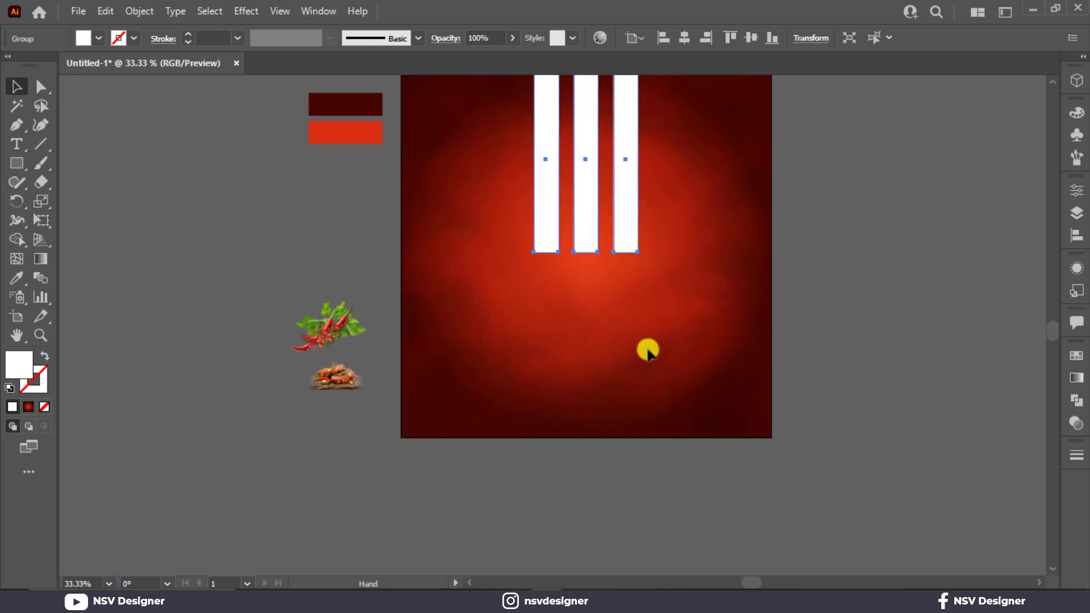
left_click(706, 288)
right_click(343, 383)
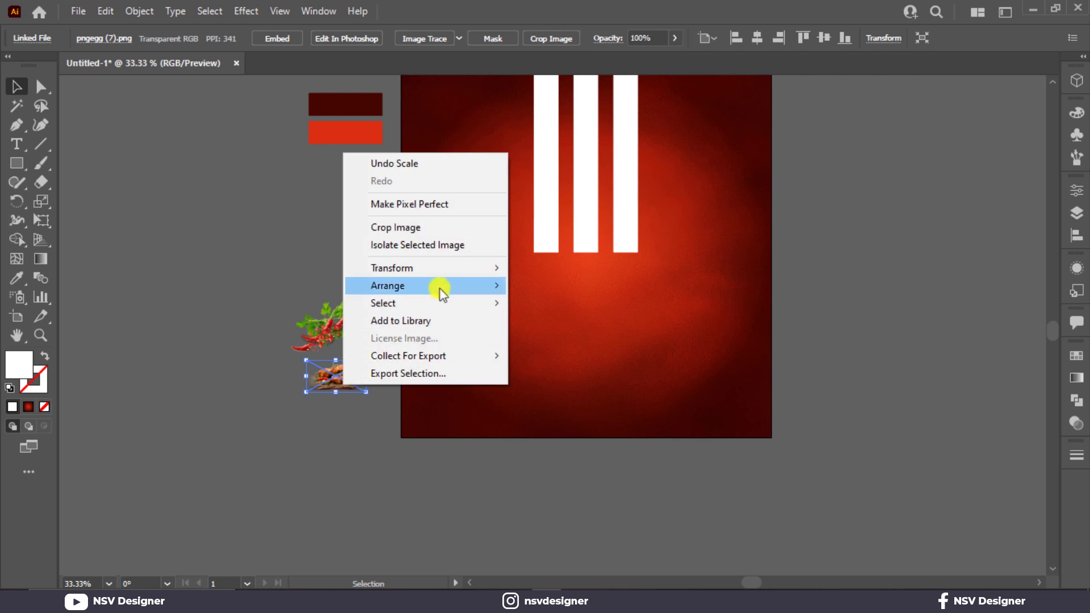
mouse_move(438, 288)
left_click(532, 287)
right_click(360, 367)
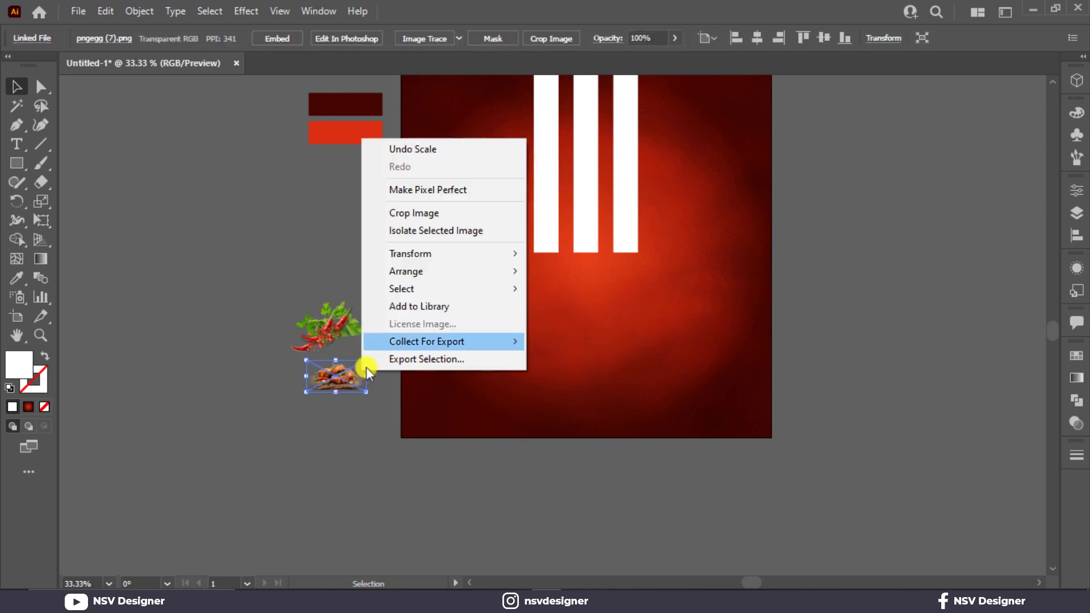
mouse_move(487, 273)
left_click(556, 271)
left_click_drag(363, 369, 877, 353)
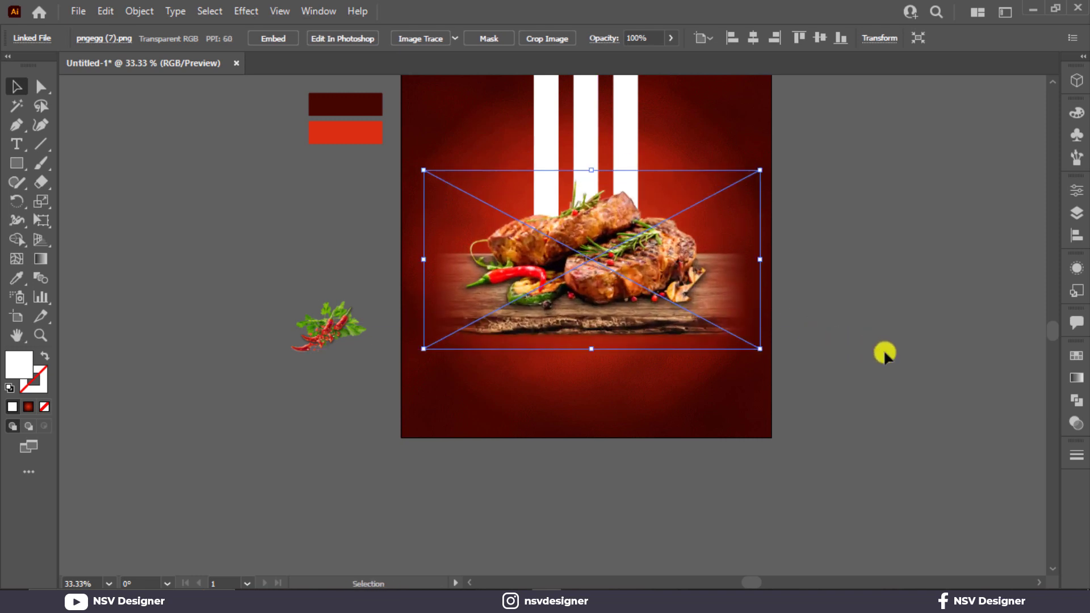
- Reposition the steak at the poster's centre and enlarge it slightly
scroll(877, 352, "up", 2)
left_click(875, 353)
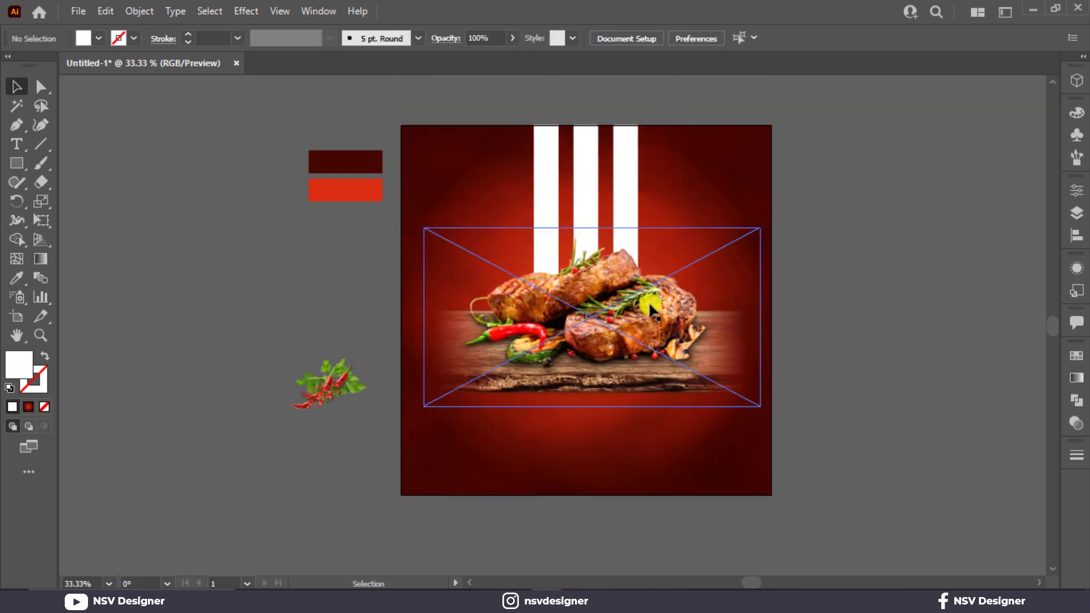
left_click(701, 360)
left_click_drag(700, 359, 698, 389)
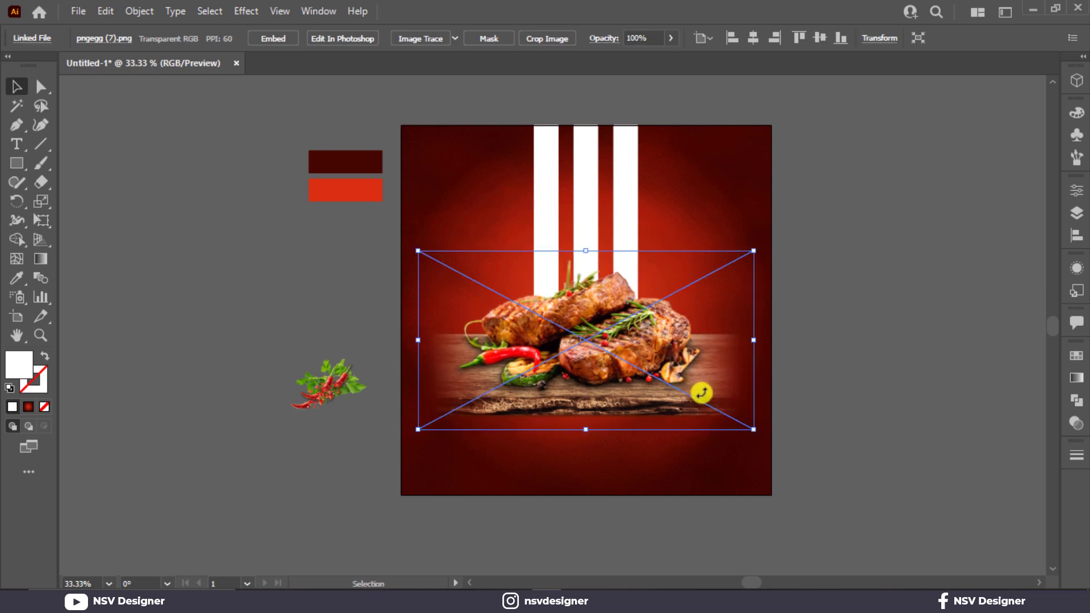
left_click_drag(750, 428, 770, 430)
left_click(732, 377)
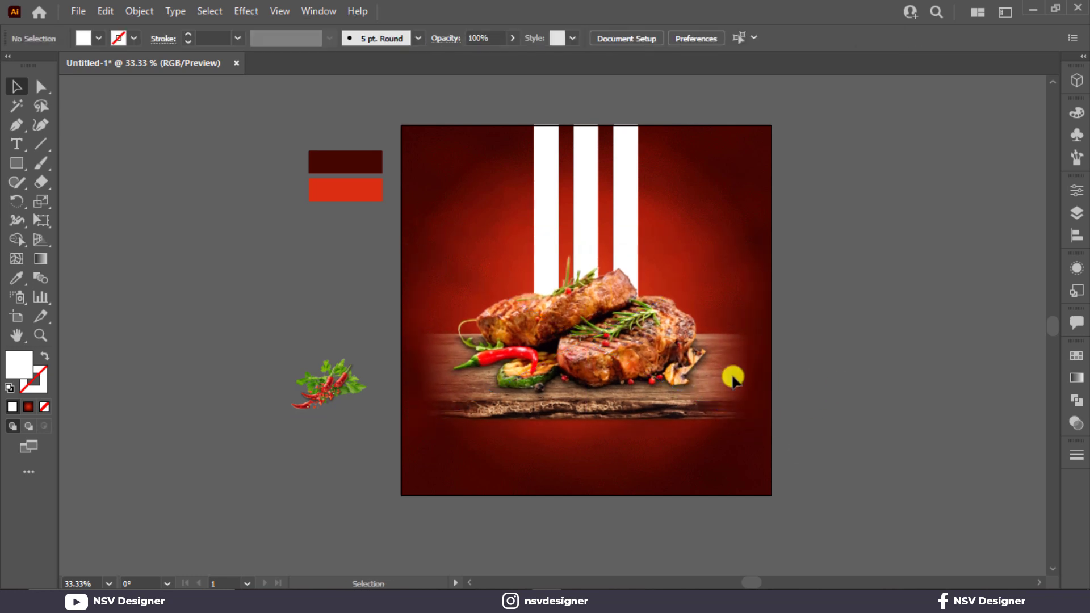
mouse_move(656, 376)
left_mouse_down()
mouse_move(661, 395)
mouse_move(658, 379)
left_mouse_up()
- Copy the stripes group below the steak and splay it outward with Perspective Distort
left_click(549, 221)
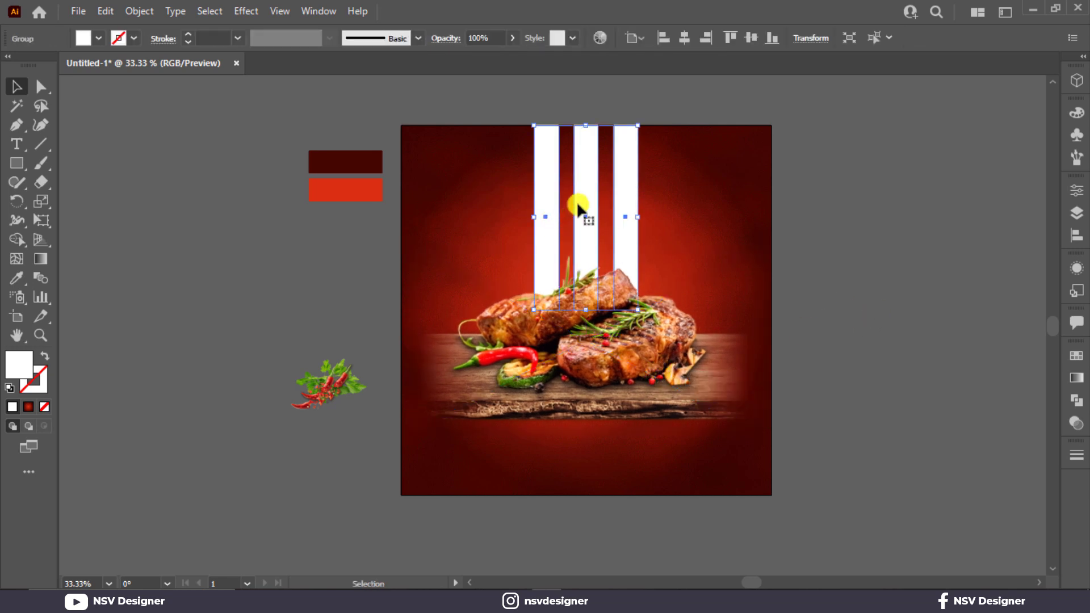
left_click_drag(577, 205, 578, 392)
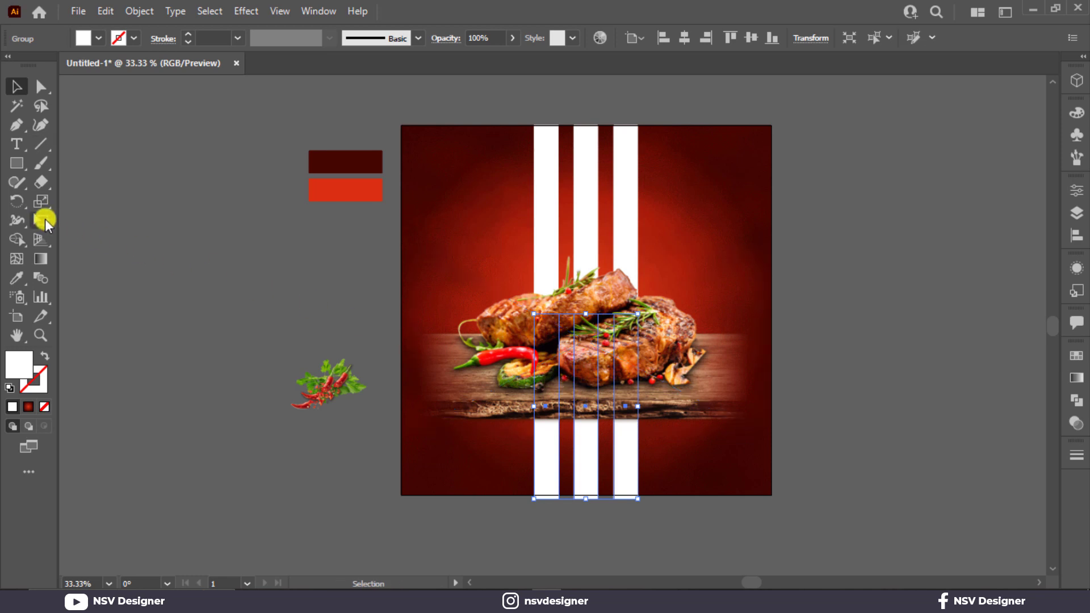
left_click_drag(45, 219, 118, 201)
left_click(116, 200)
left_click_drag(637, 501, 750, 488)
- Move the steak image straight up a little
key("v")
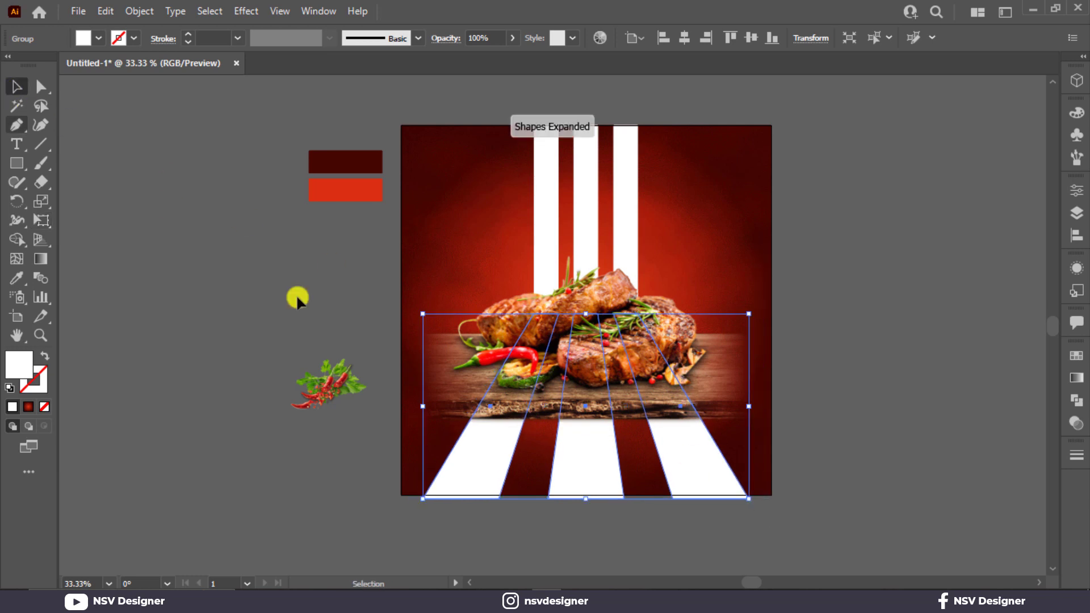
left_click(585, 498)
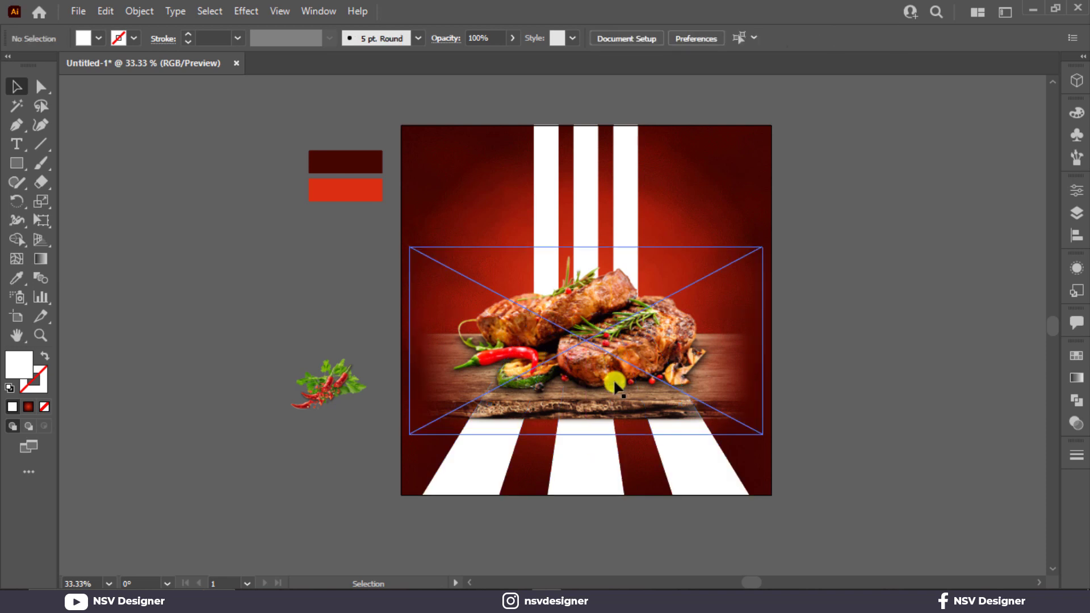
left_click(617, 384)
left_click_drag(675, 376, 675, 351)
- Narrow the lower stripes group, undoing and redoing the change and fitting the artboard in view
left_click(656, 448)
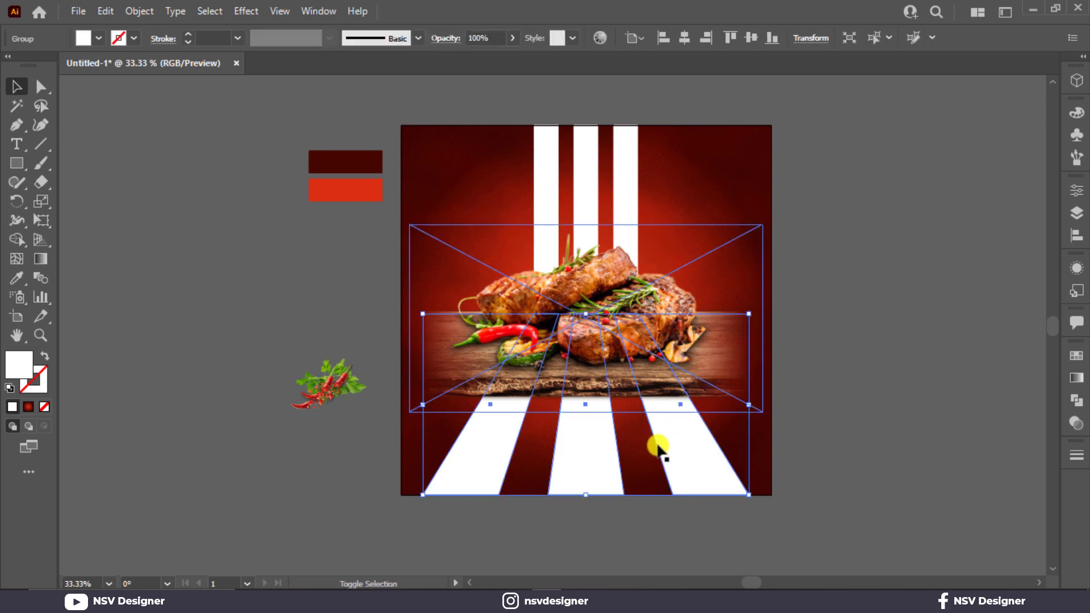
left_click_drag(748, 405, 720, 406)
left_click(836, 403)
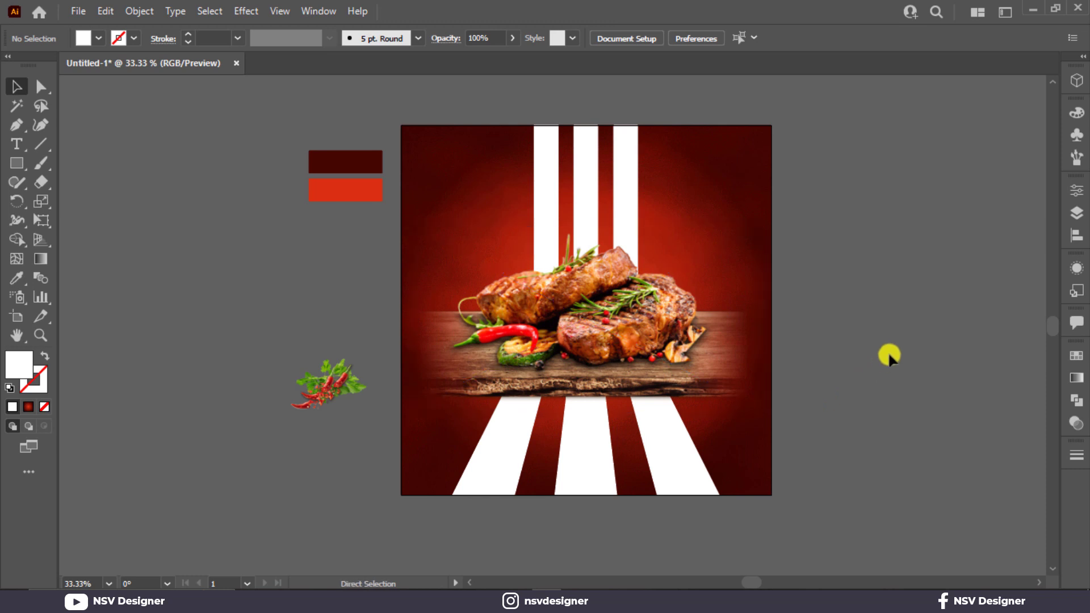
key("ctrl+z")
key("super+space")
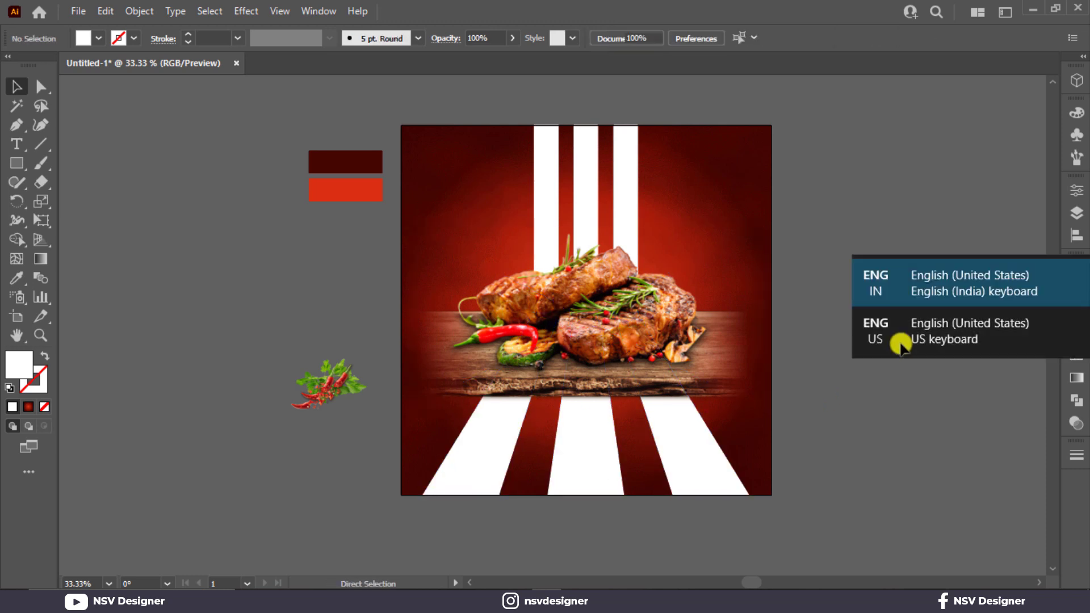
key("ctrl+0")
key("ctrl+z")
key("ctrl+shift+z")
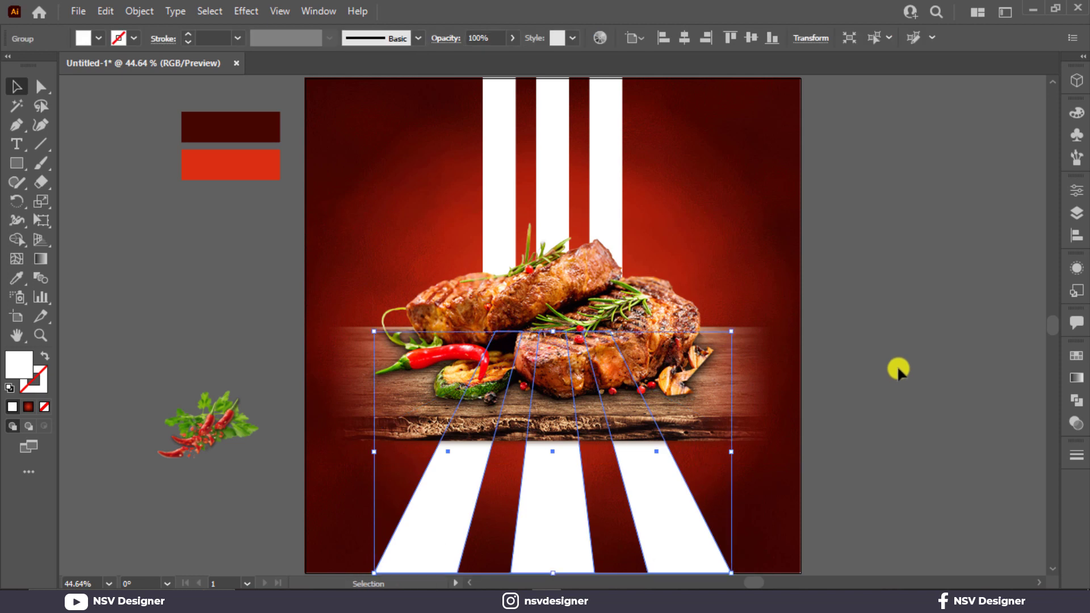
- Widen the lower stripes group slightly
left_click(730, 492)
left_click(653, 551)
left_click_drag(729, 457, 754, 452)
left_click(866, 446)
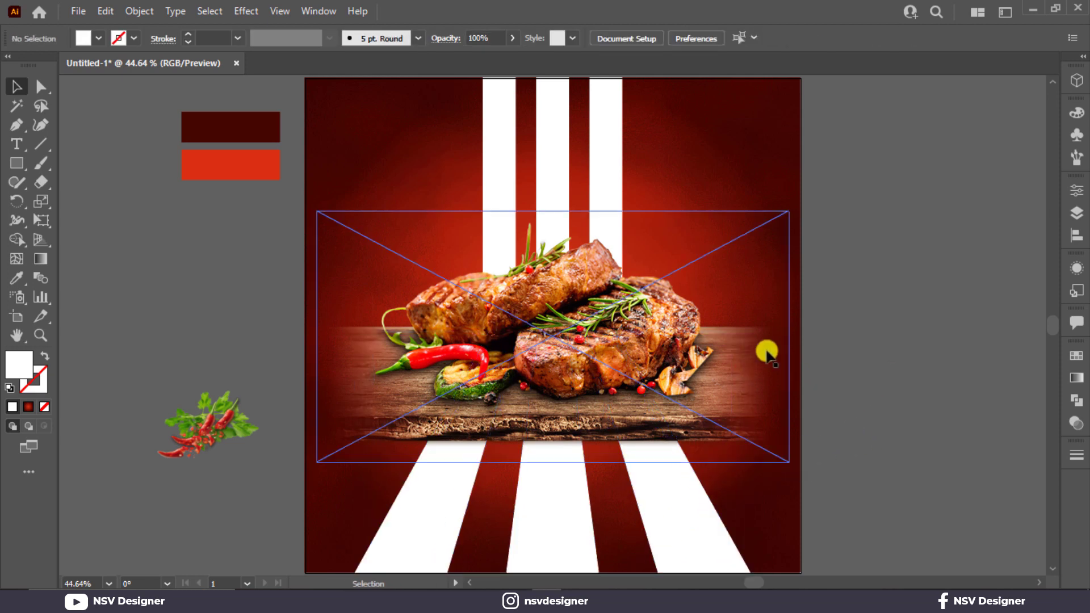
- Set both stripe groups to Overlay and place a new point text object beside the poster
left_click(552, 148)
left_click(574, 536, "shift")
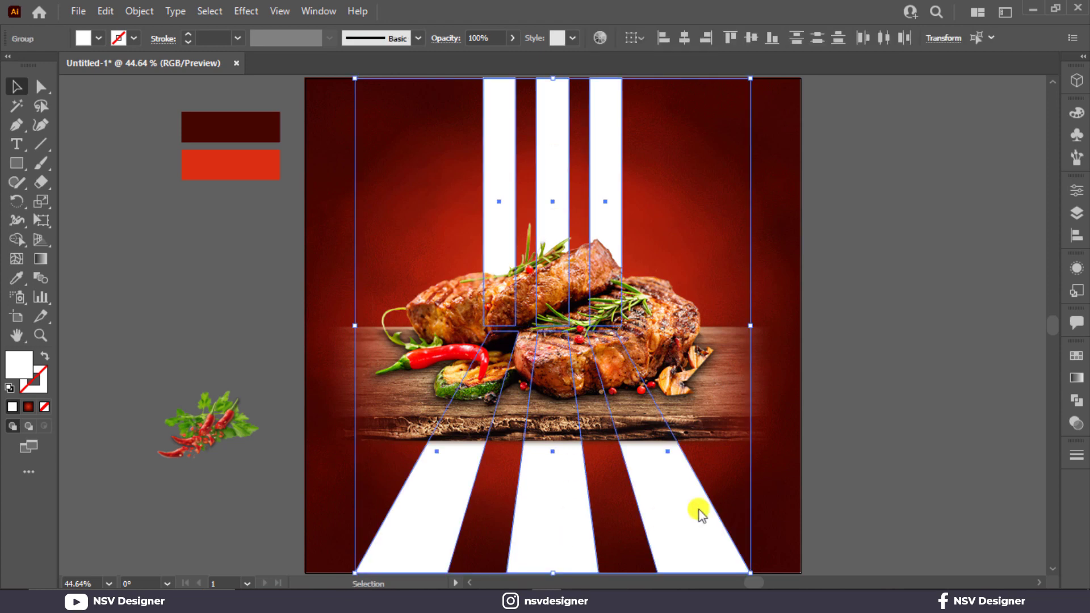
left_click(1075, 434)
left_click(917, 373)
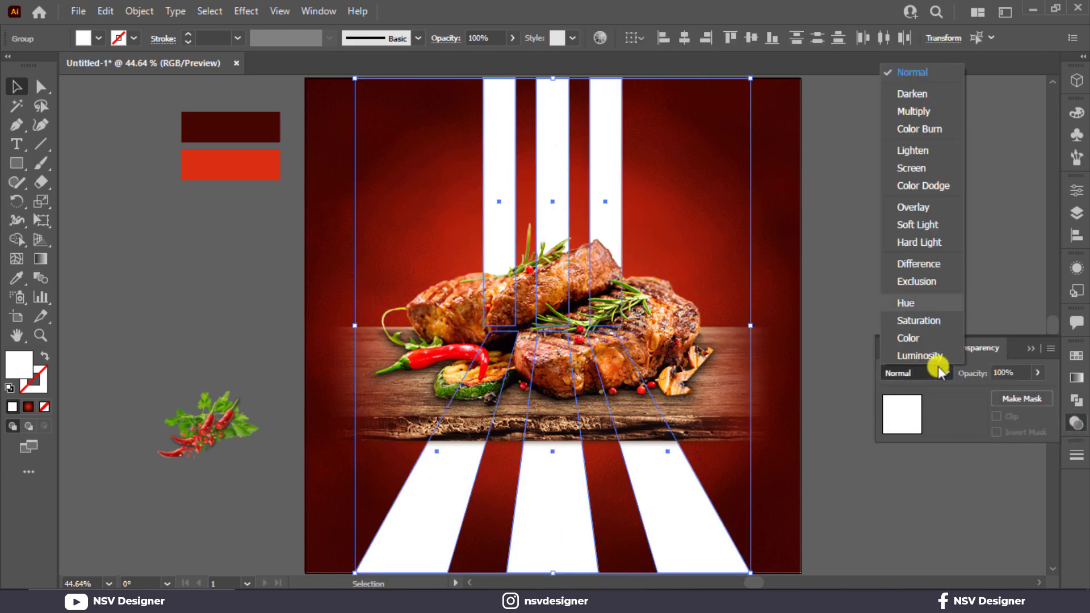
left_click(942, 215)
left_click(973, 300)
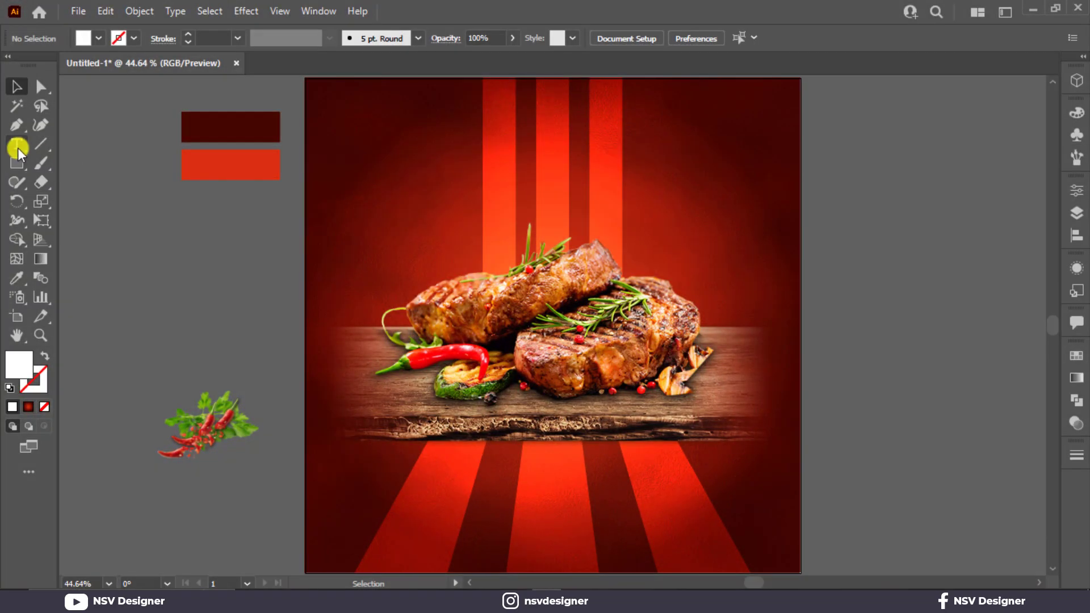
left_click(17, 144)
left_click(851, 266)
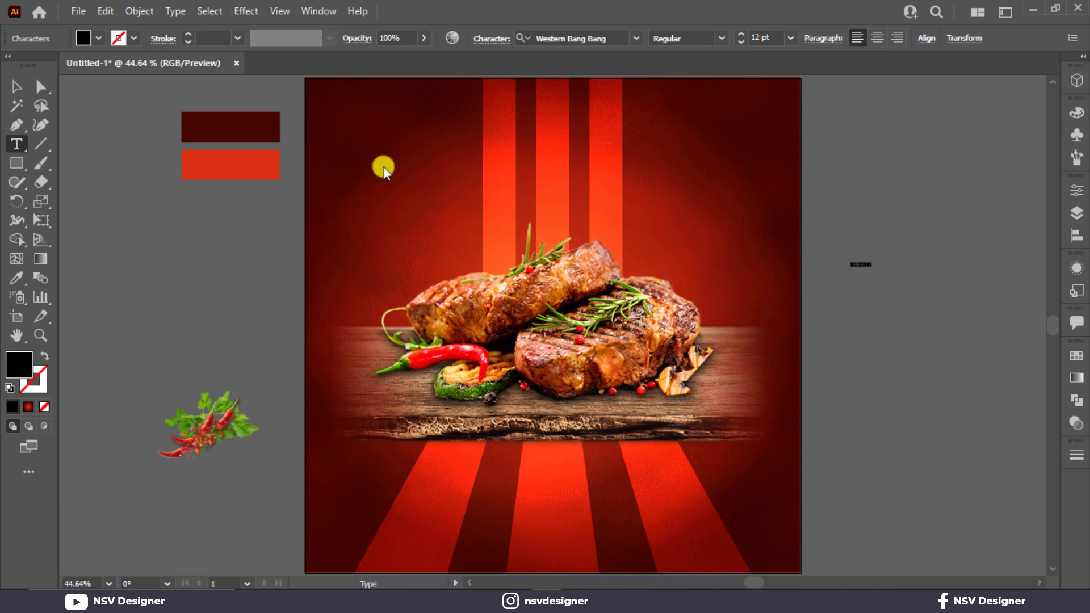
- Scale up the text, correct it to DELICIOUS, and fill it white
left_click(22, 88)
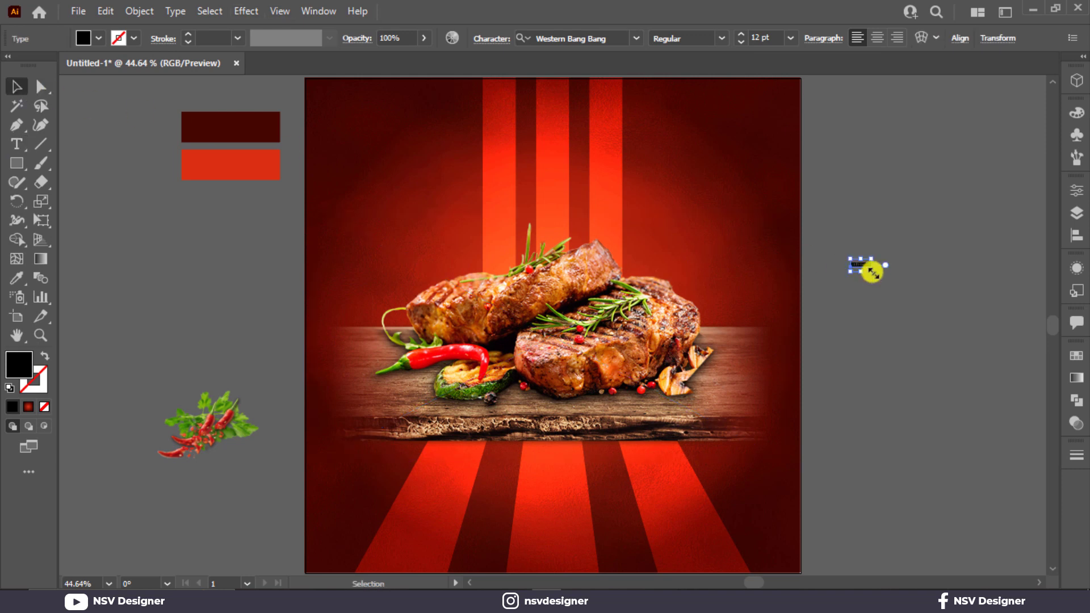
left_click_drag(873, 273, 960, 274)
double_click(936, 277)
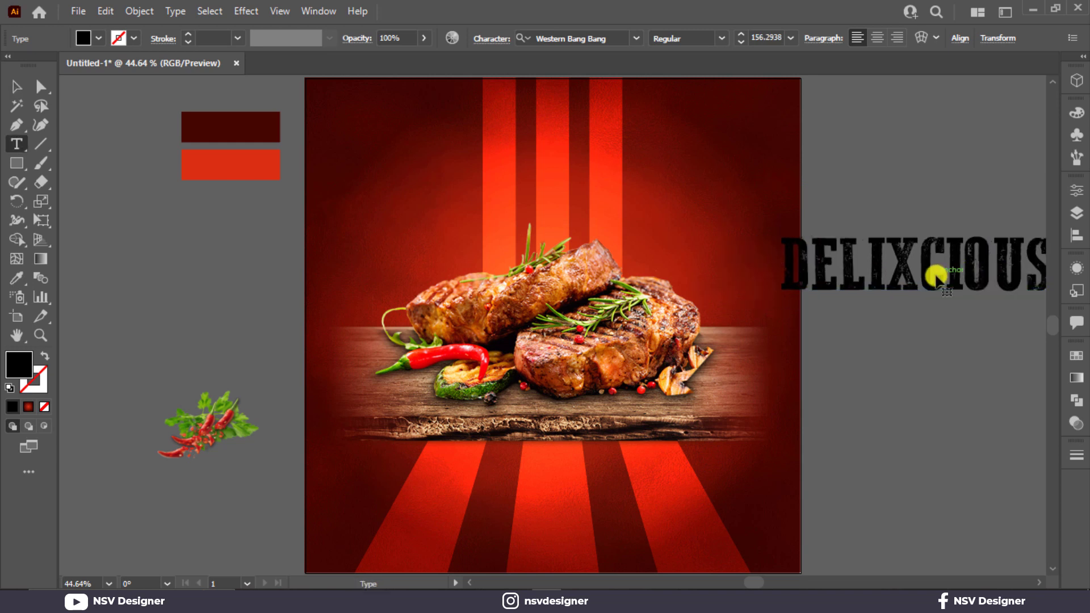
left_click(906, 274)
key("BackSpace")
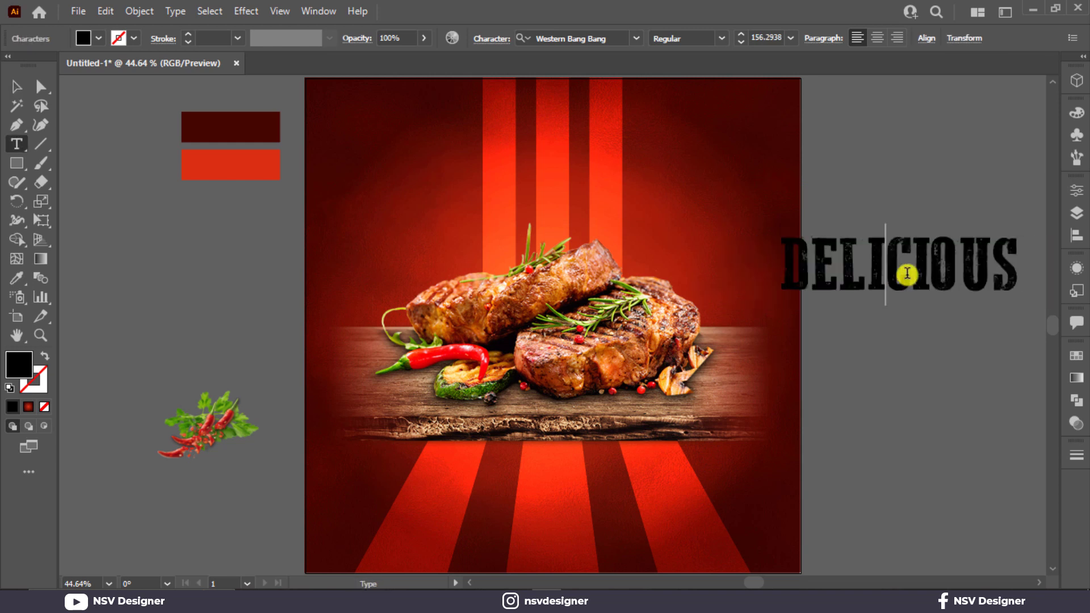
left_click(37, 89)
left_click(94, 38)
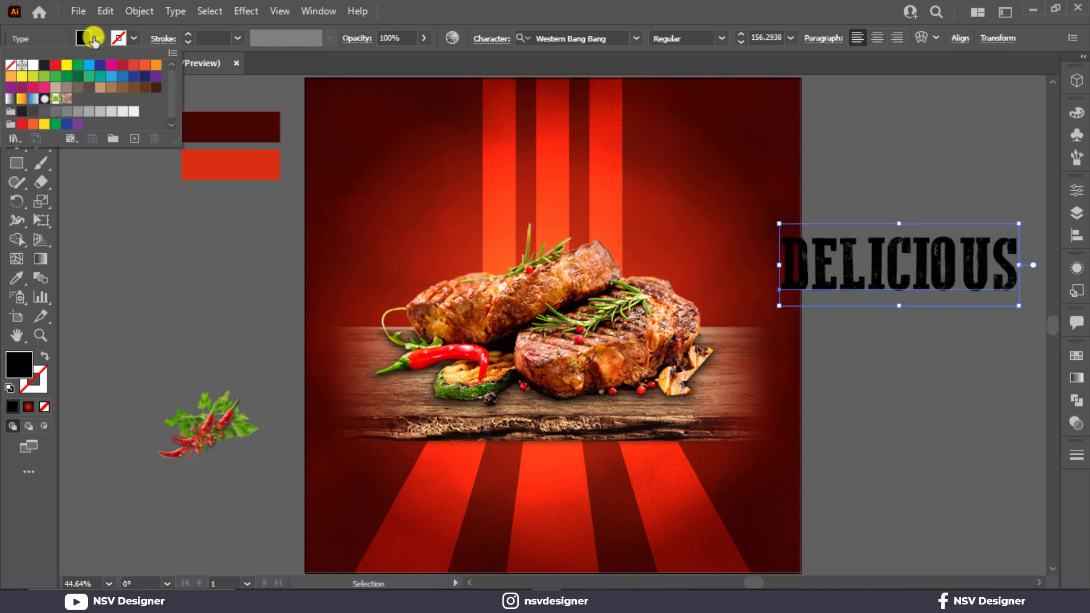
left_click(35, 65)
- Duplicate DELICIOUS directly below itself and retype the copy as BBQ
key("space")
left_click_drag(742, 284, 402, 227)
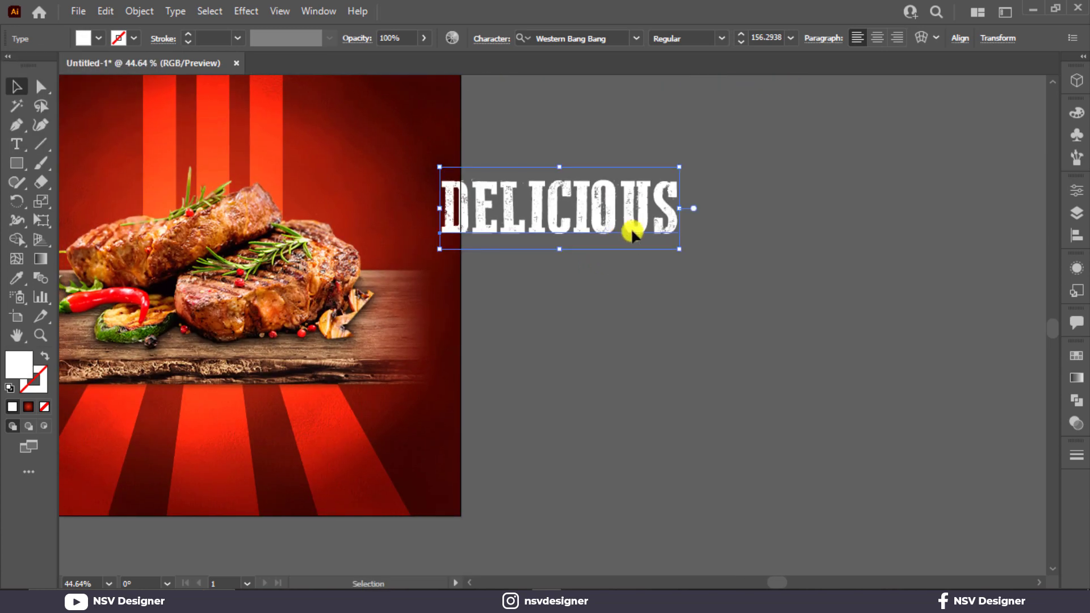
left_click_drag(631, 230, 704, 227)
key("space")
left_click_drag(720, 286, 742, 370, "alt")
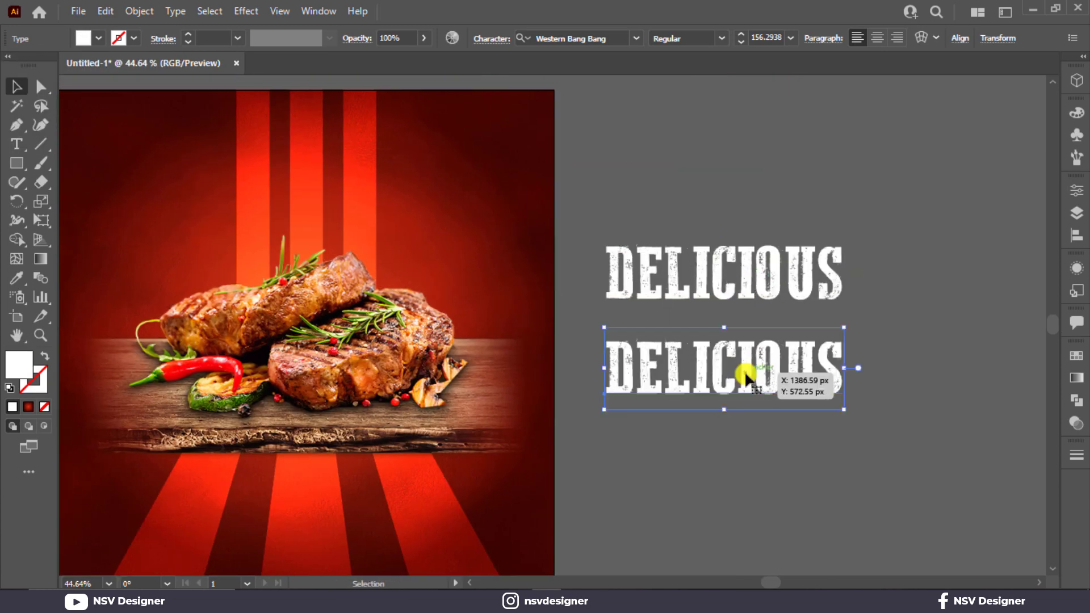
key("t")
double_click(746, 375)
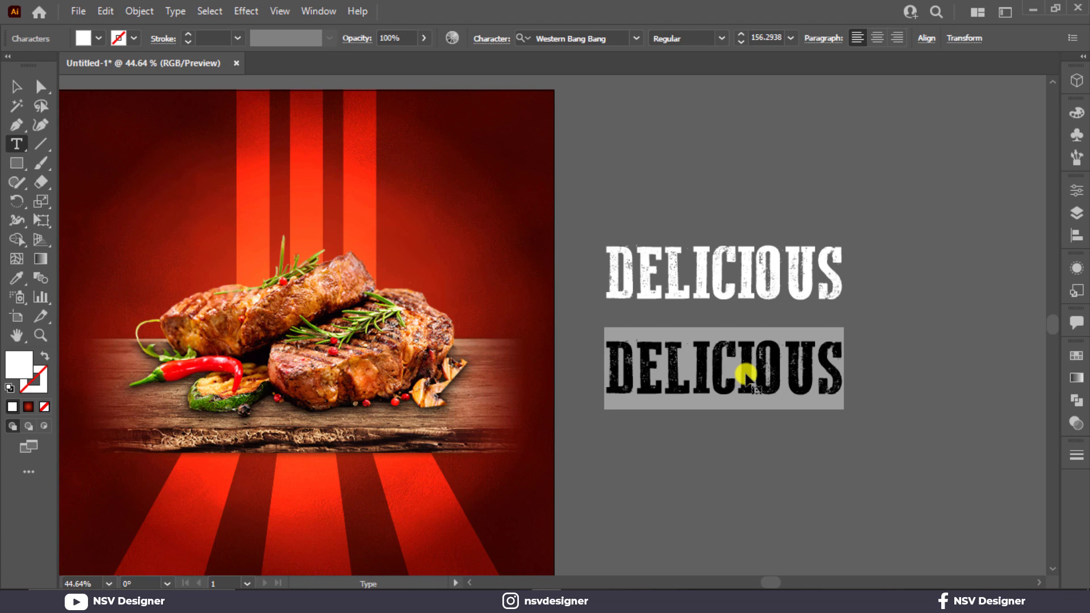
type("BBQ")
left_click(17, 88)
left_click(653, 318)
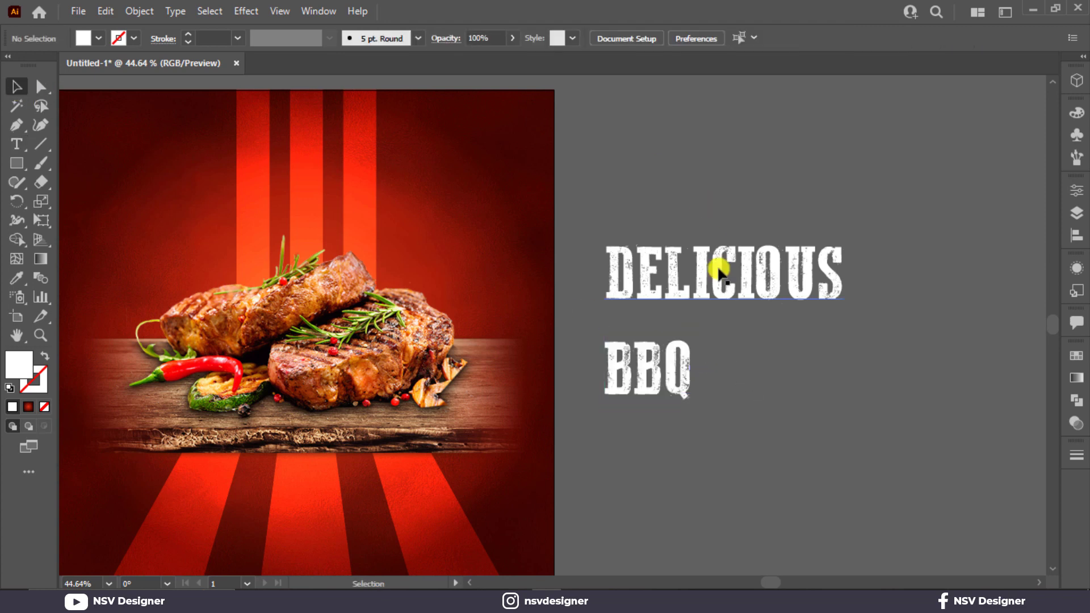
left_click(719, 272)
- Apply an Arc warp with slightly reduced bend to DELICIOUS and move it to the poster's top
left_click(250, 11)
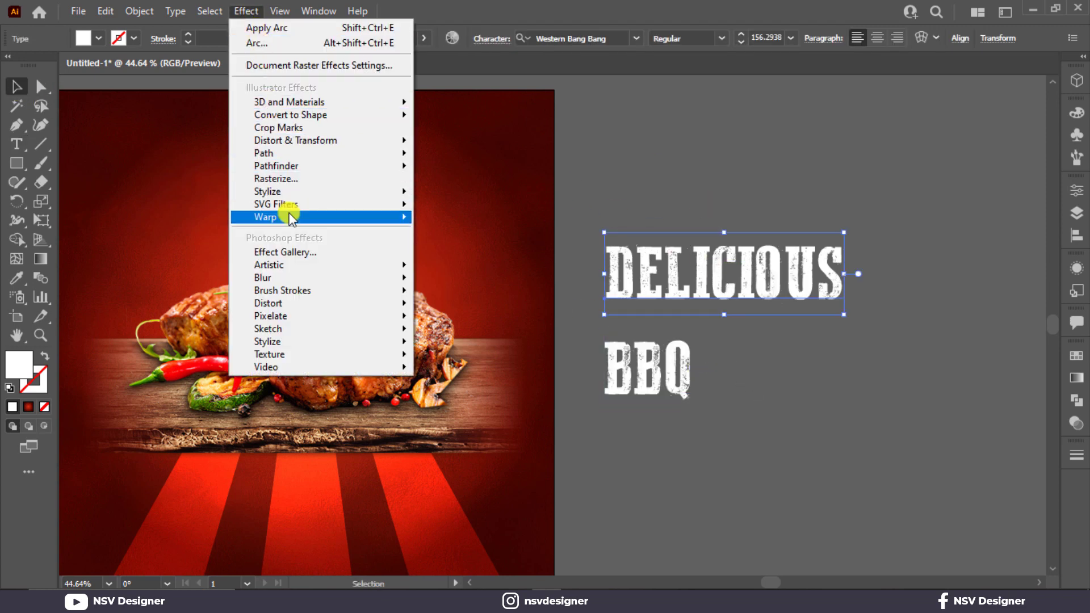
mouse_move(292, 219)
left_click(438, 224)
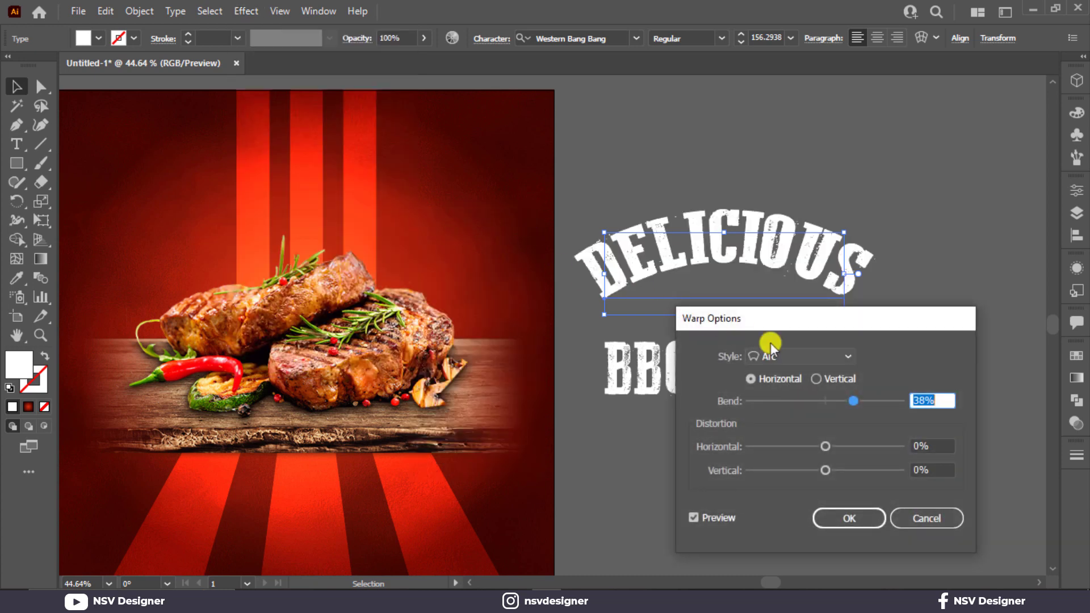
key("Down")
key("Down")
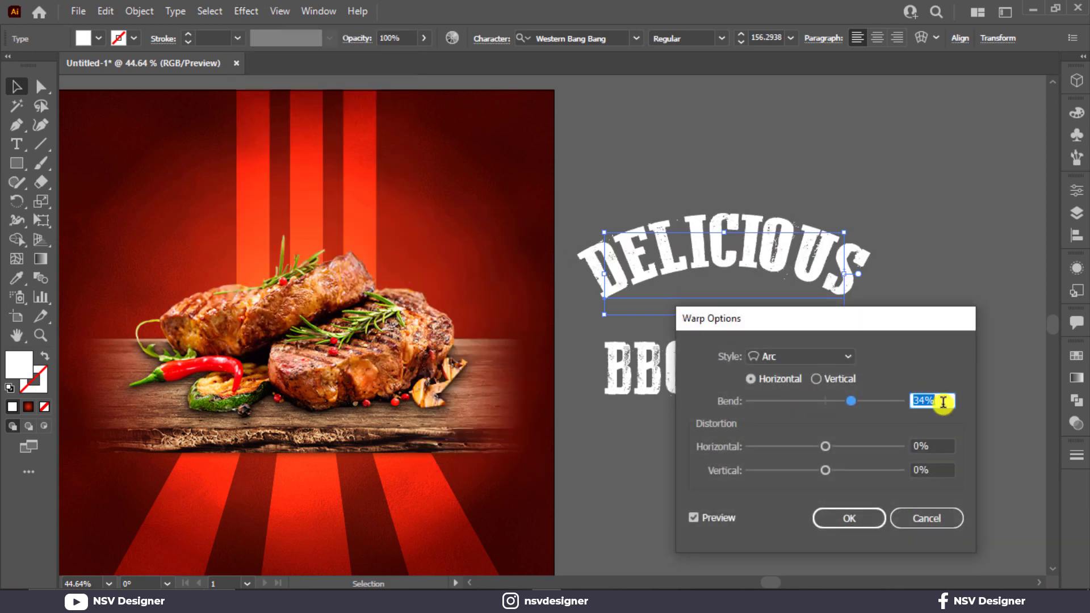
left_click(868, 518)
left_click_drag(801, 260, 370, 172)
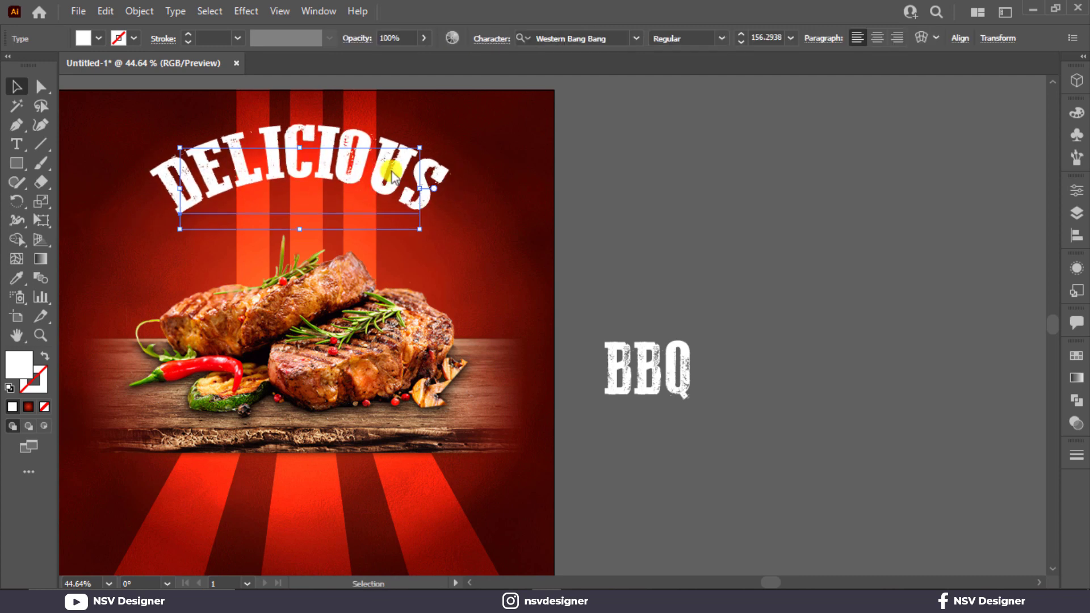
- Move BBQ onto the poster, scale it up, and centre it horizontally under DELICIOUS
left_click(963, 40)
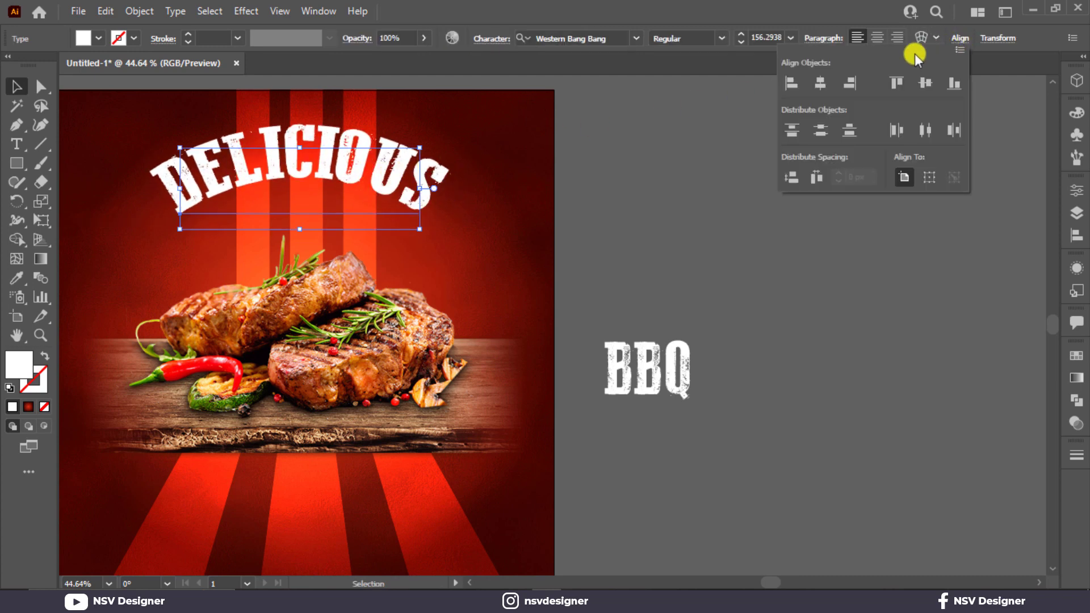
left_click_drag(767, 282, 900, 287)
left_click_drag(823, 341, 770, 338)
left_click_drag(772, 391, 792, 398)
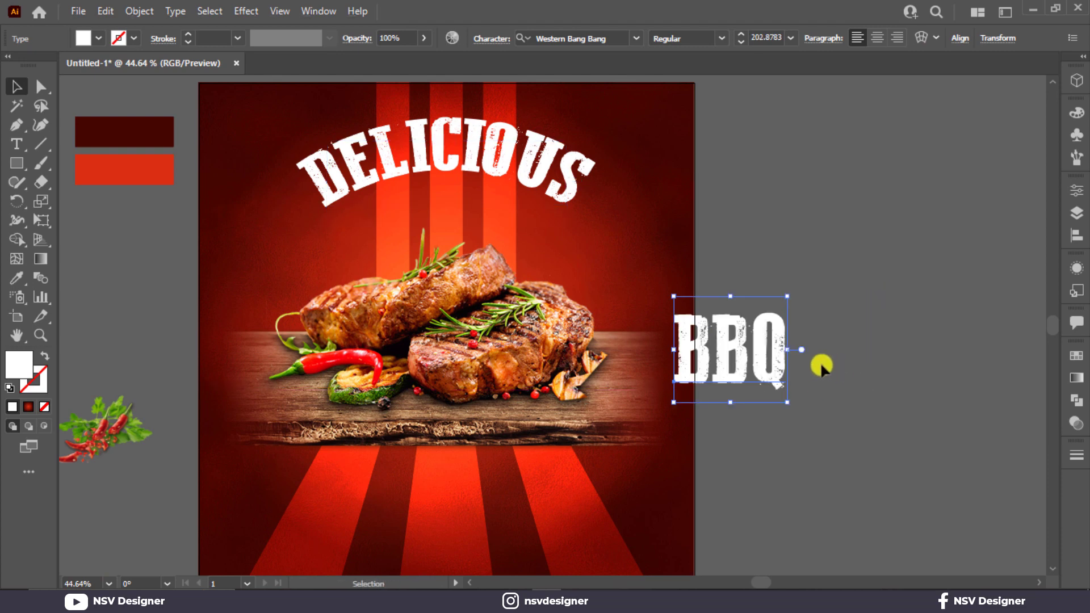
left_click_drag(732, 363, 460, 230)
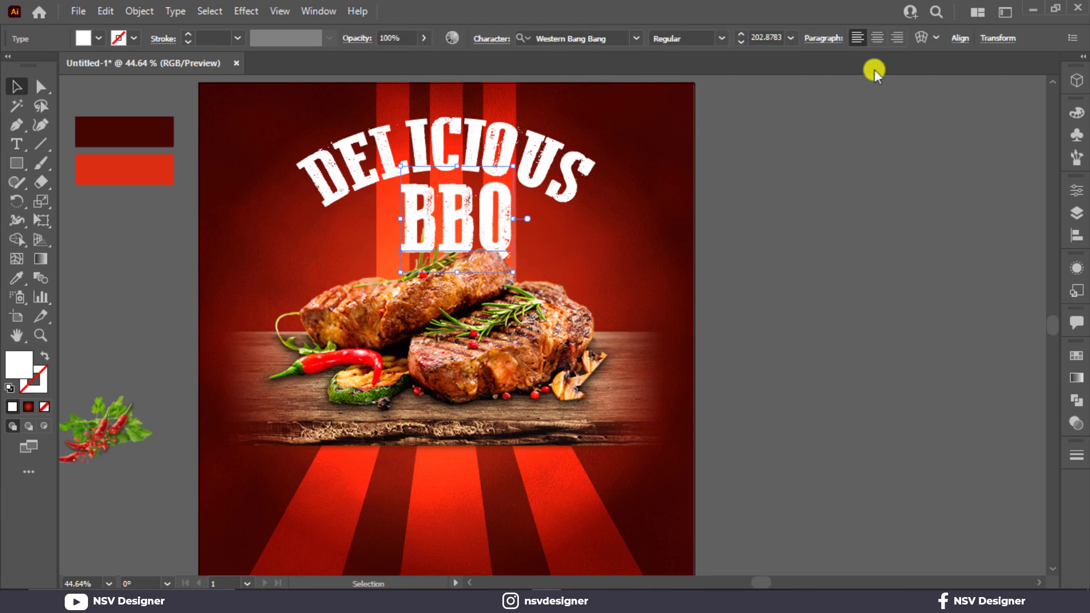
left_click(965, 34)
left_click(822, 85)
left_click(745, 216)
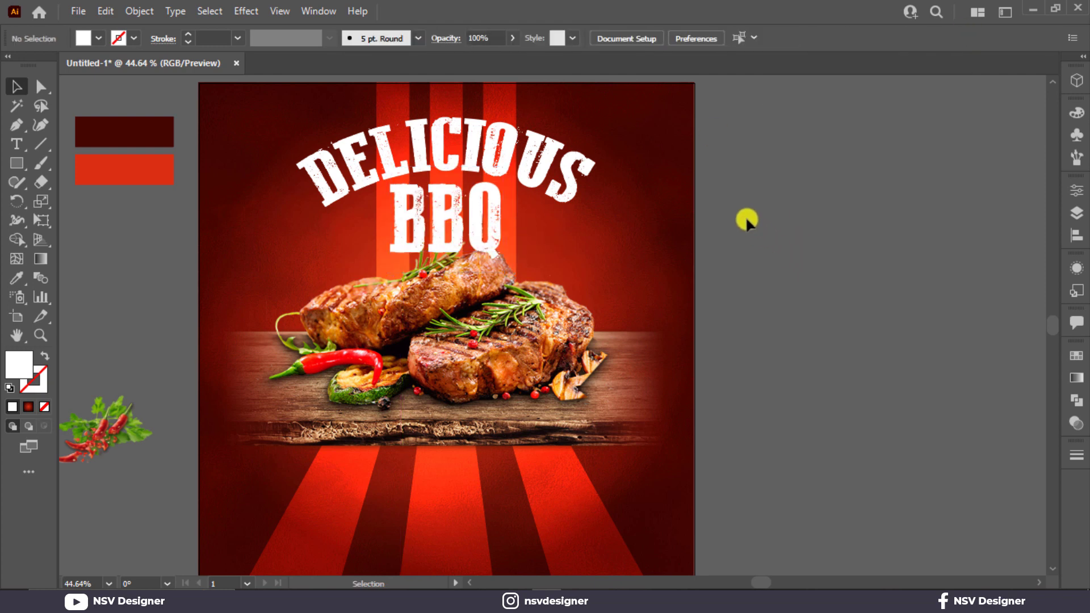
- Bring the steak image in front of BBQ, then enlarge BBQ slightly about its centre
right_click(526, 304)
mouse_move(613, 459)
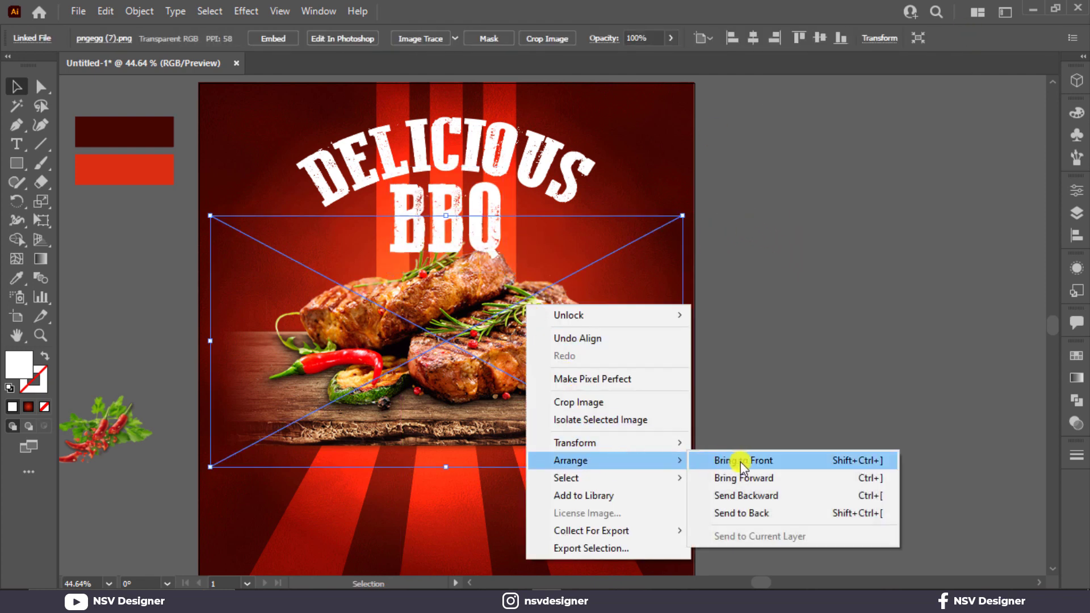
left_click(740, 461)
left_click(809, 411)
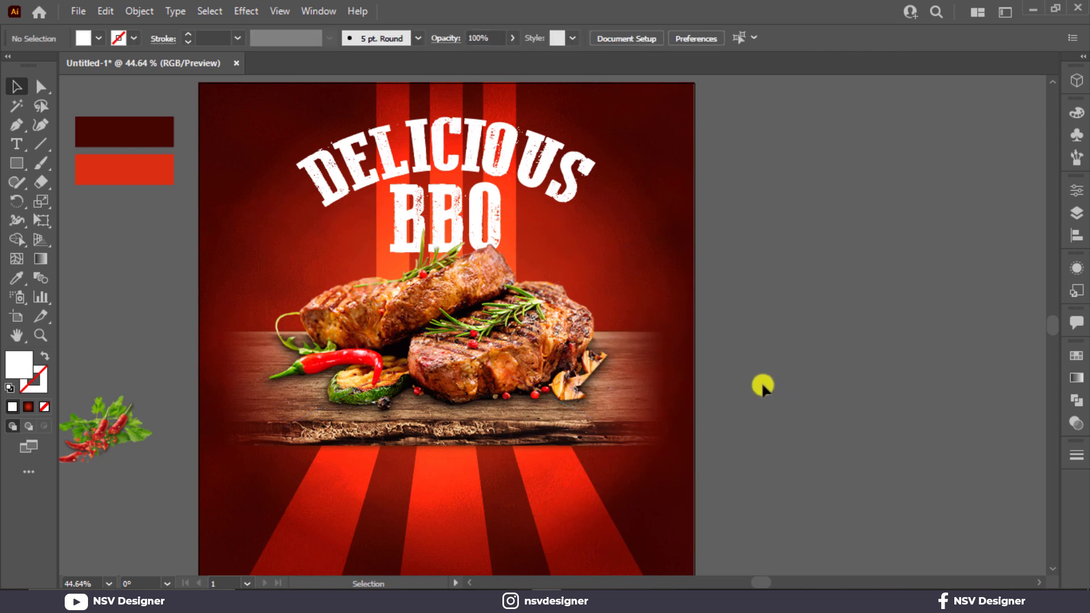
left_click(470, 210)
left_click_drag(504, 166, 506, 163)
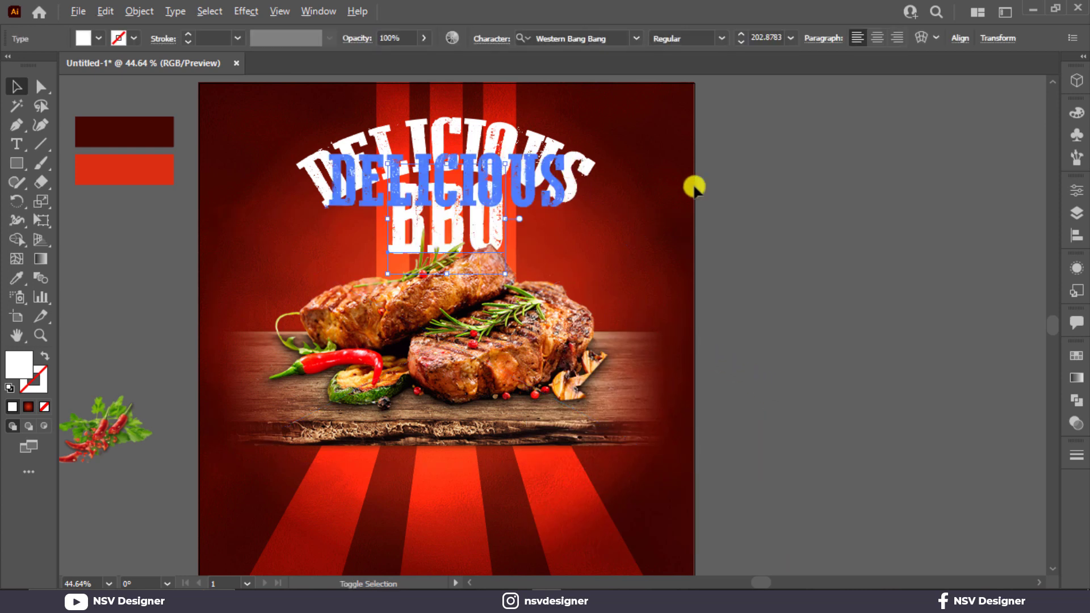
left_click(708, 193)
left_click(446, 216)
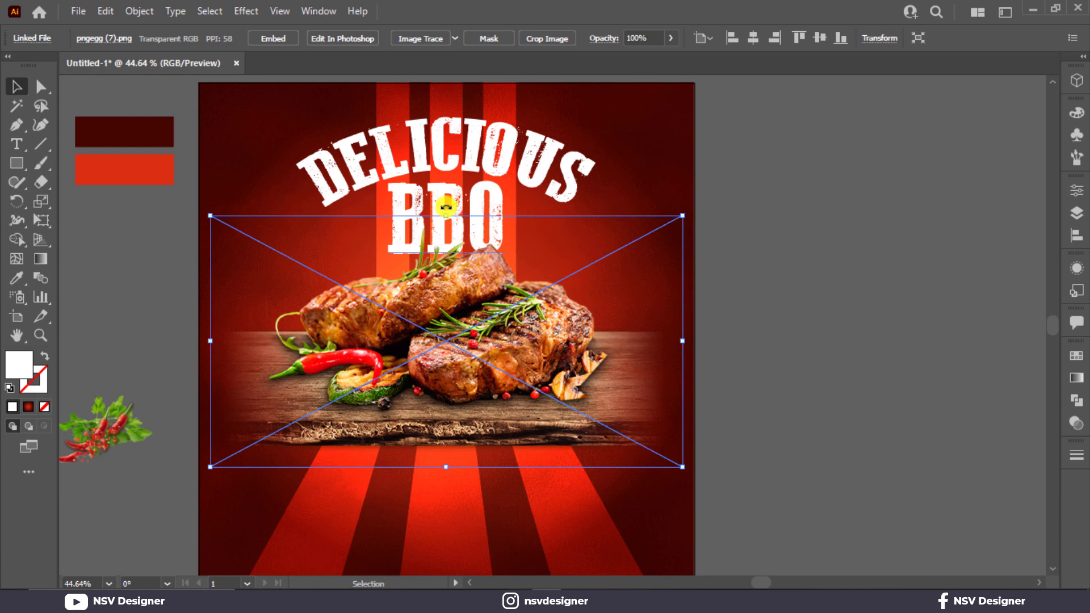
left_click(725, 209)
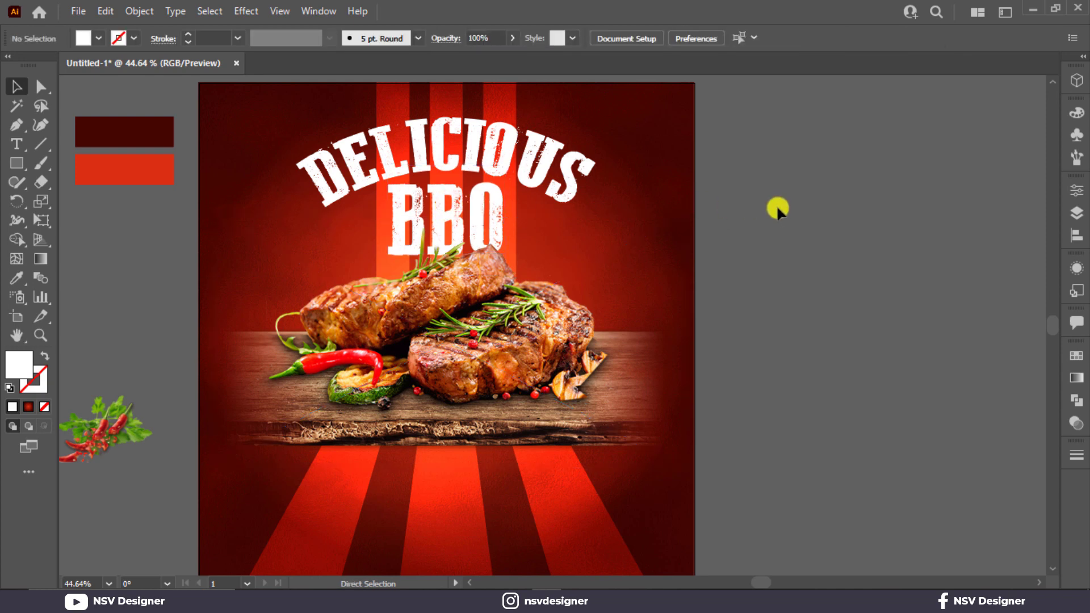
scroll(778, 209, "left", 3)
- Merge the lower stripes into a single shape with Pathfinder Unite
right_click(707, 530)
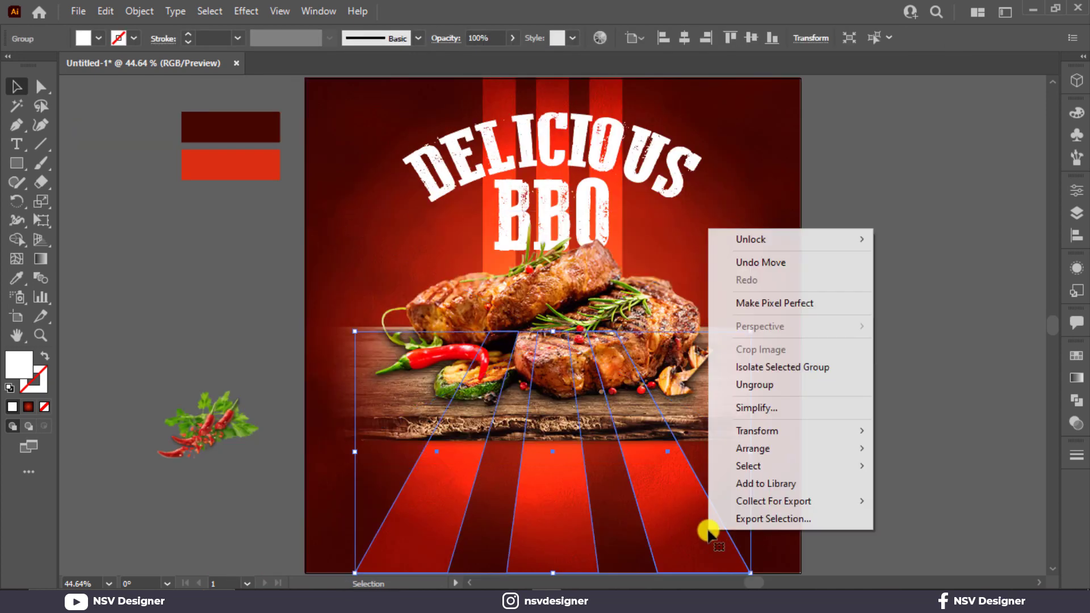
left_click(146, 11)
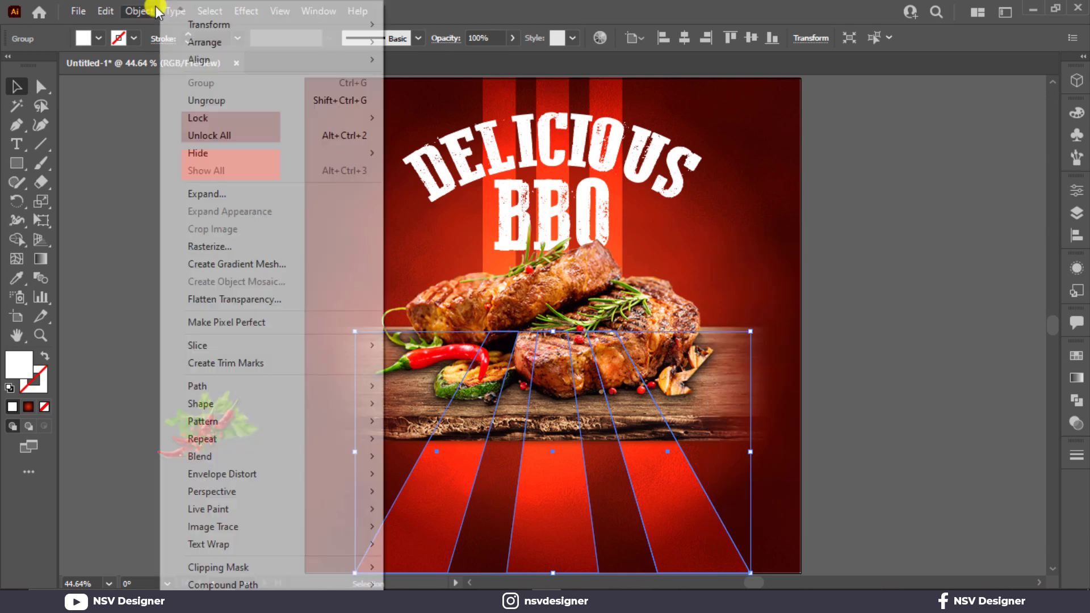
left_click(1077, 404)
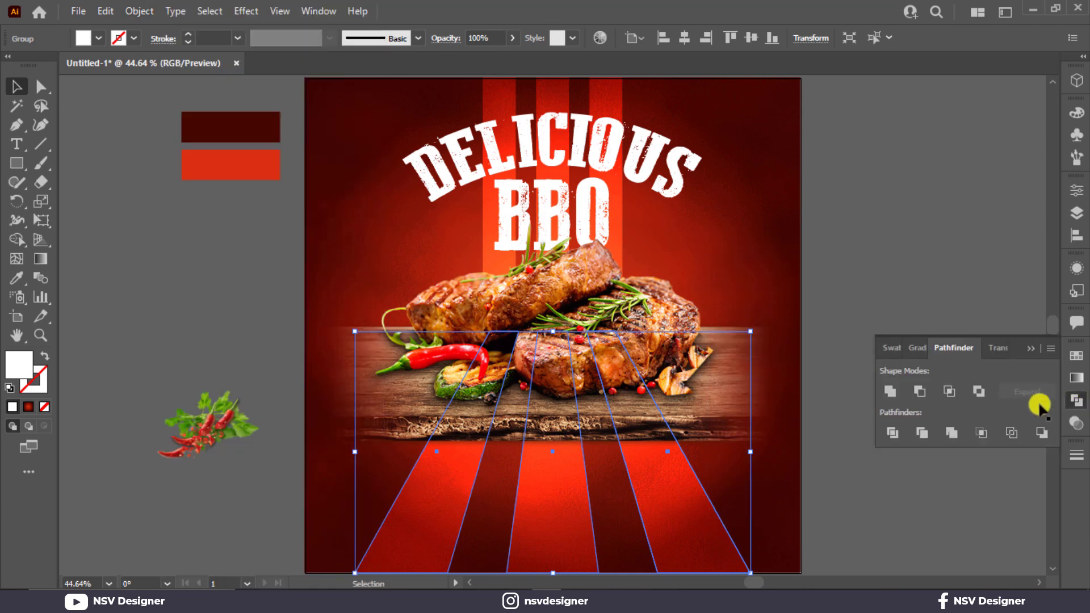
left_click(896, 396)
left_click(1034, 345)
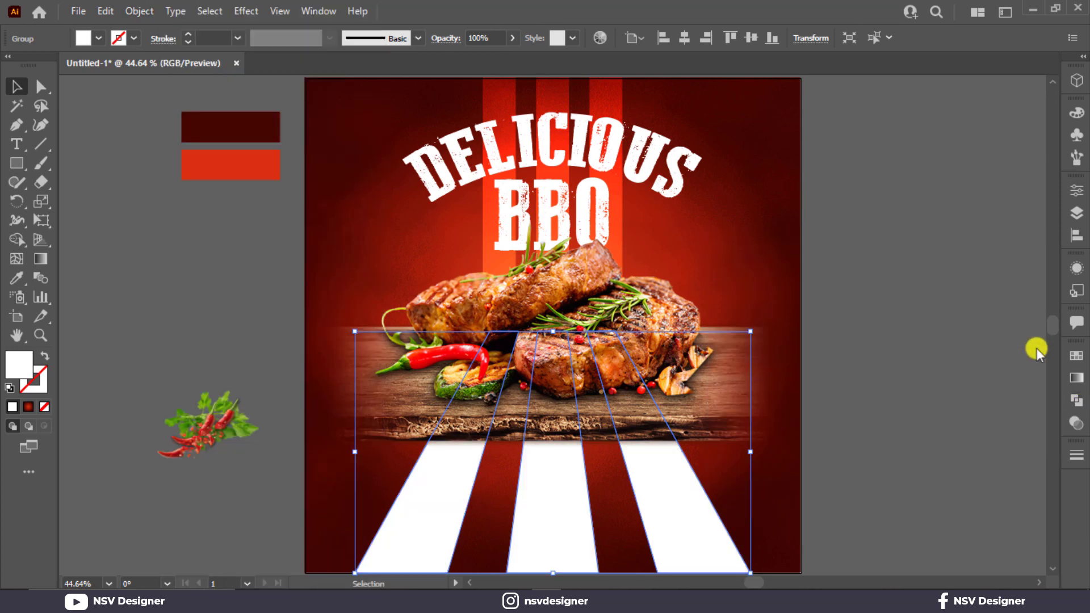
- Set the merged stripes' transparency blend mode to Overlay
left_click(1077, 423)
left_click(907, 375)
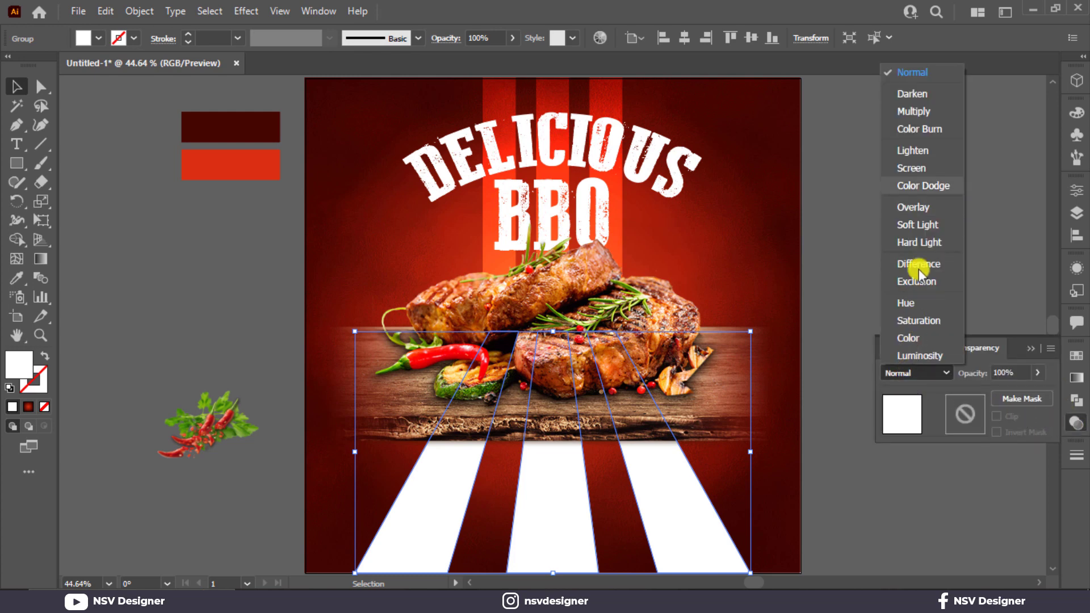
left_click(922, 208)
left_click(1031, 348)
left_click(1003, 291)
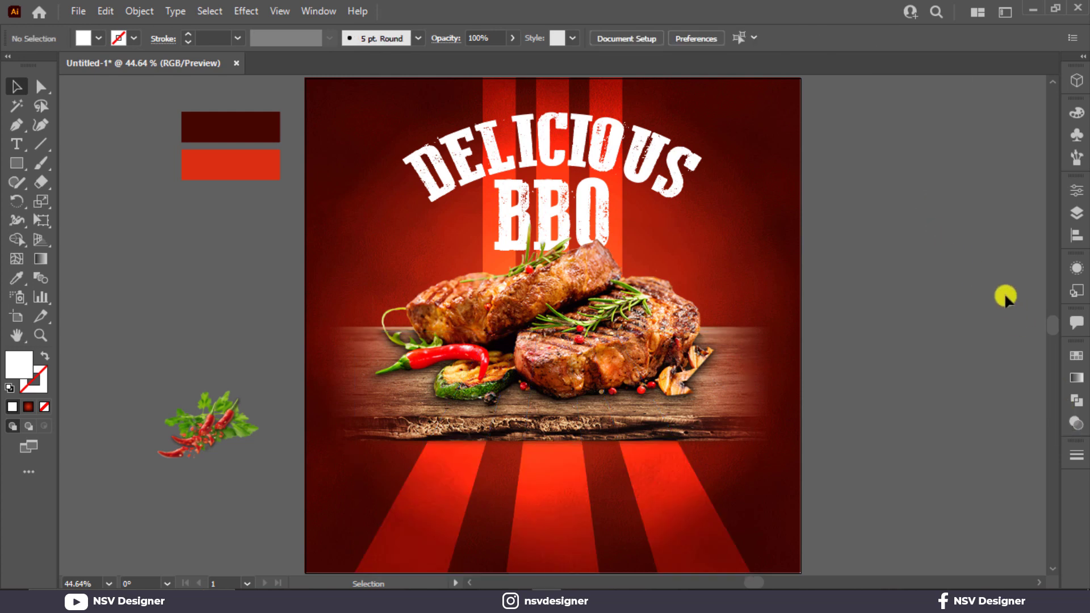
- Add the black CHICKEN text and scale it up, centred across the bottom stripes below the steak
left_click(19, 144)
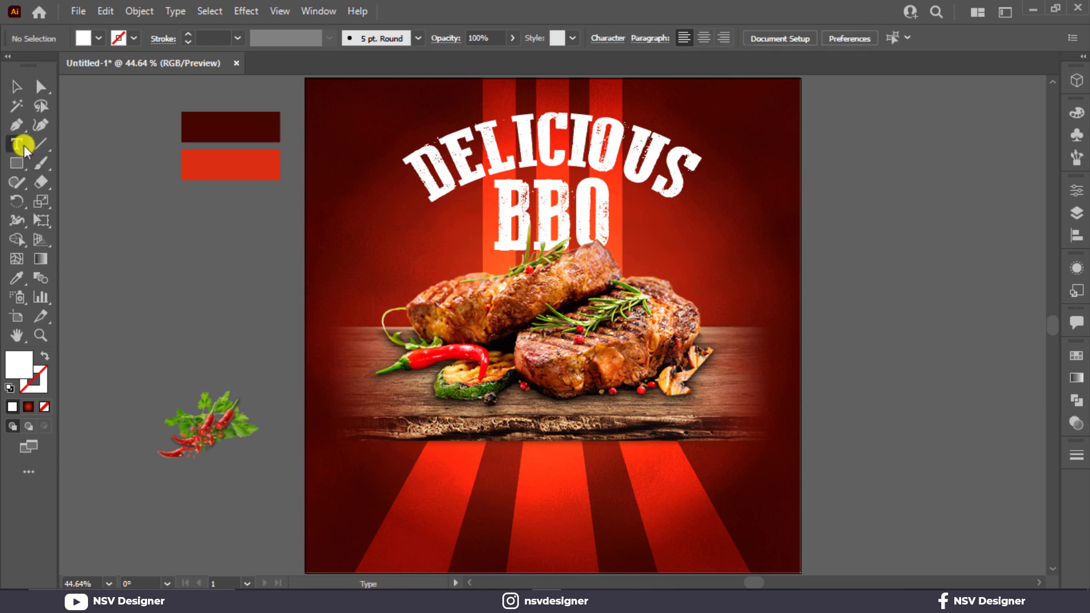
left_click(877, 368)
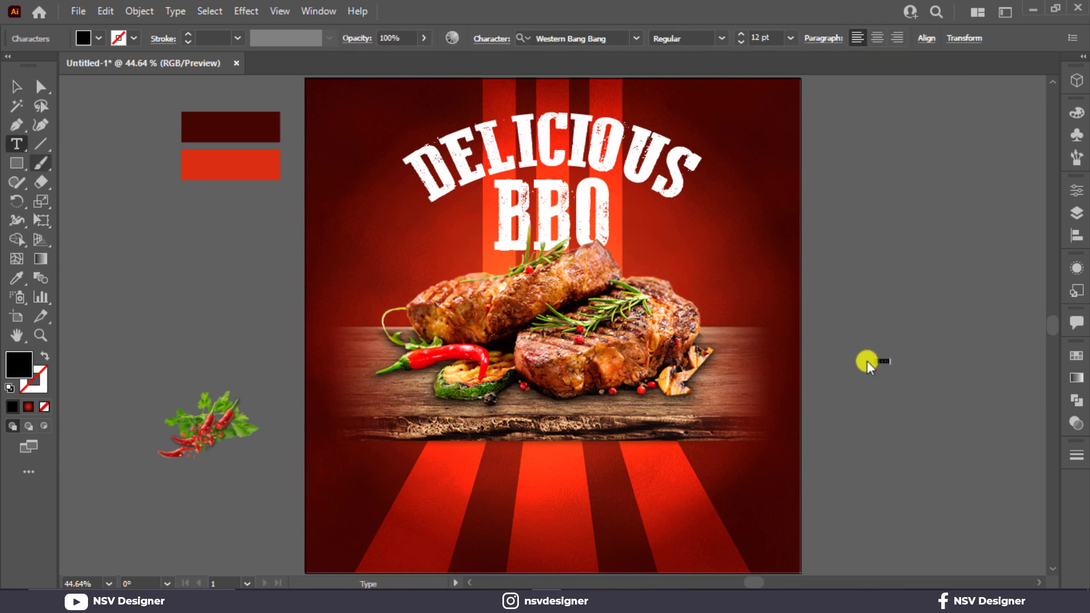
left_click(19, 85)
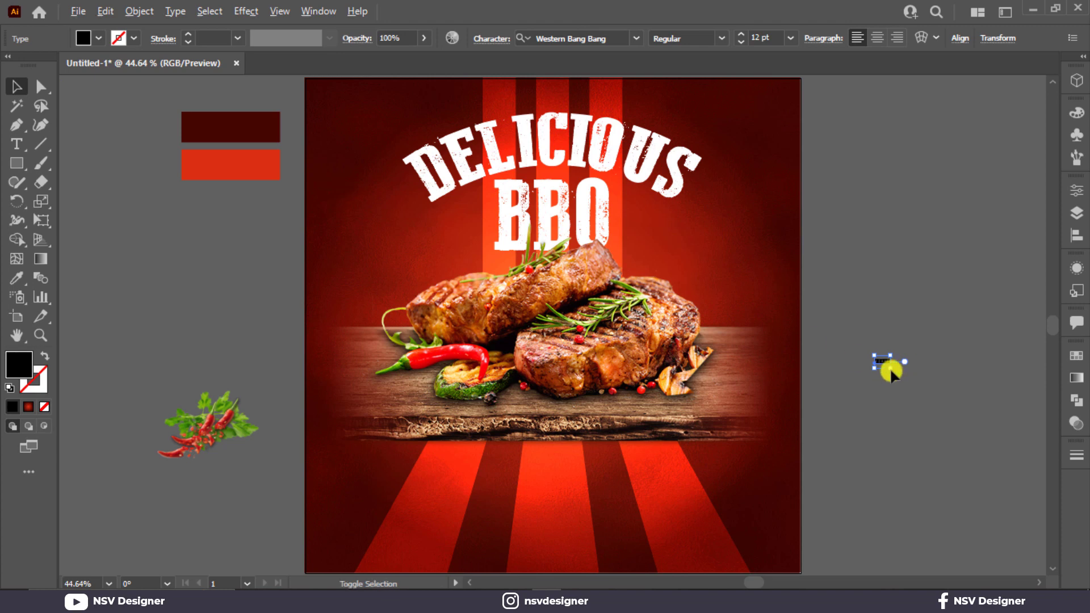
left_click_drag(890, 367, 1029, 433)
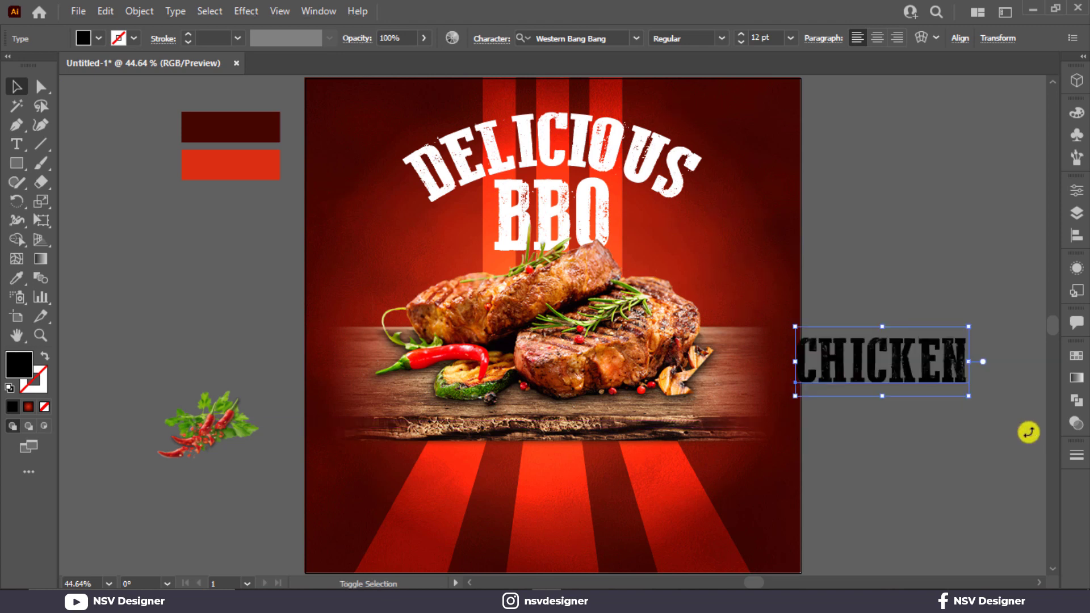
left_click_drag(920, 372, 684, 556)
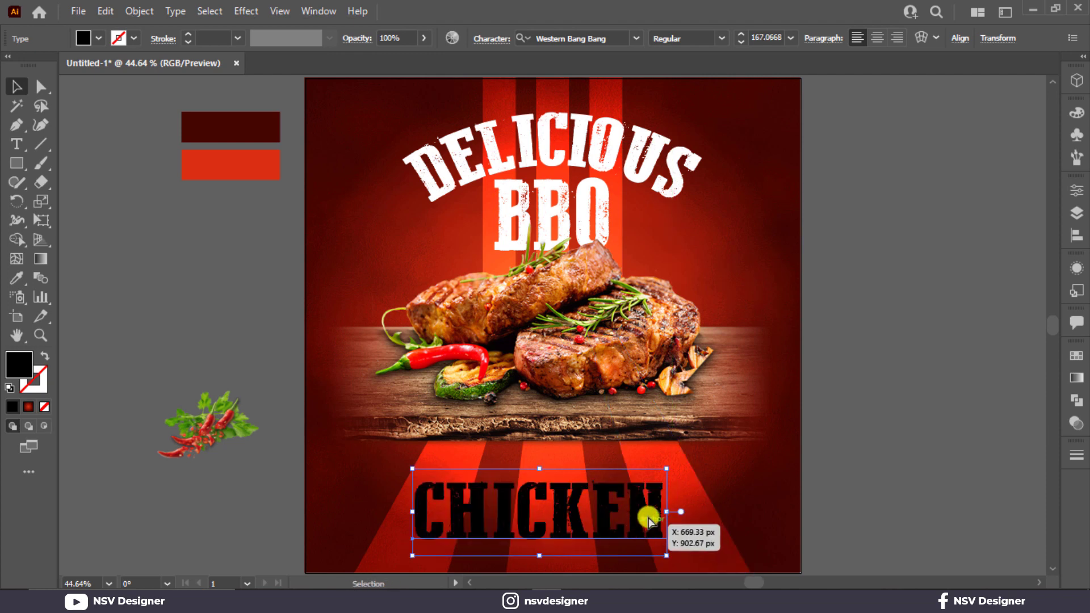
left_click_drag(642, 525, 701, 531)
key("ctrl+z")
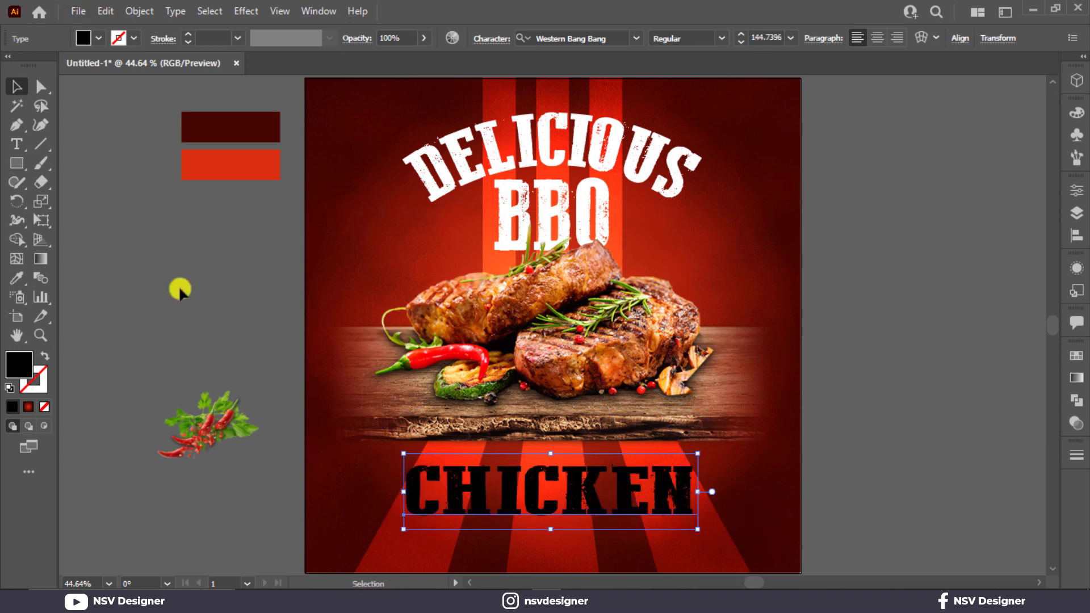
left_click(43, 222)
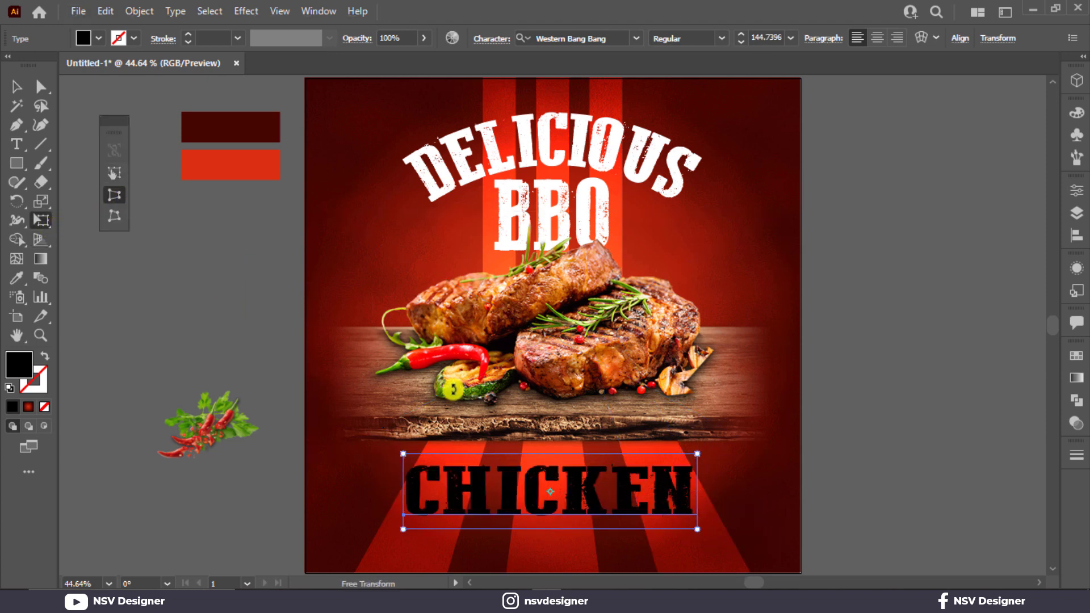
- Expand CHICKEN into outlines and perspective-distort it so the bottom flares wider
left_click_drag(696, 531, 741, 526)
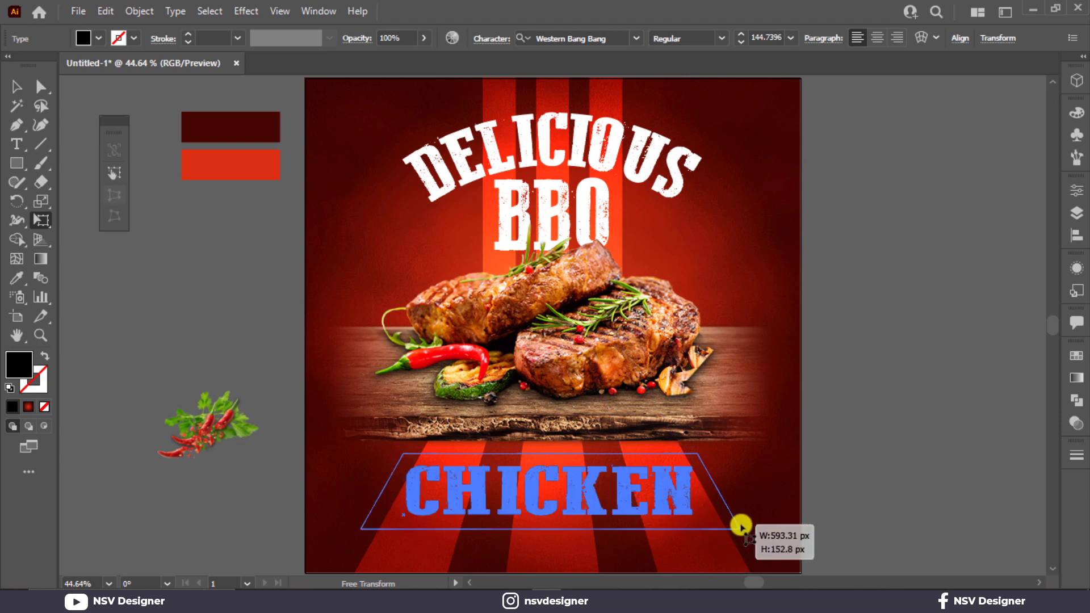
key("ctrl+z")
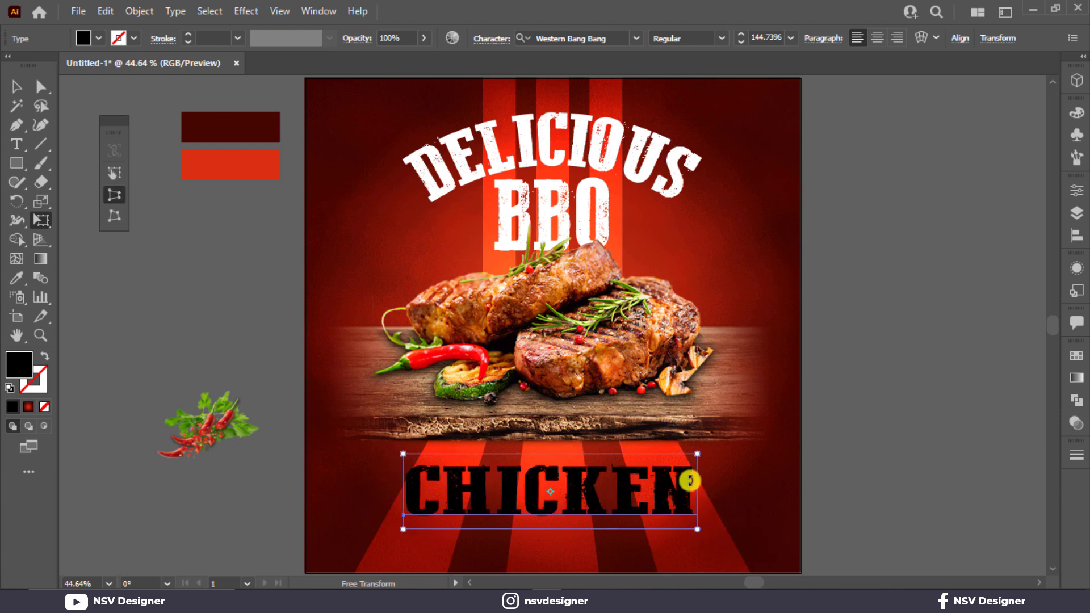
left_click(139, 11)
left_click(195, 193)
left_click(494, 392)
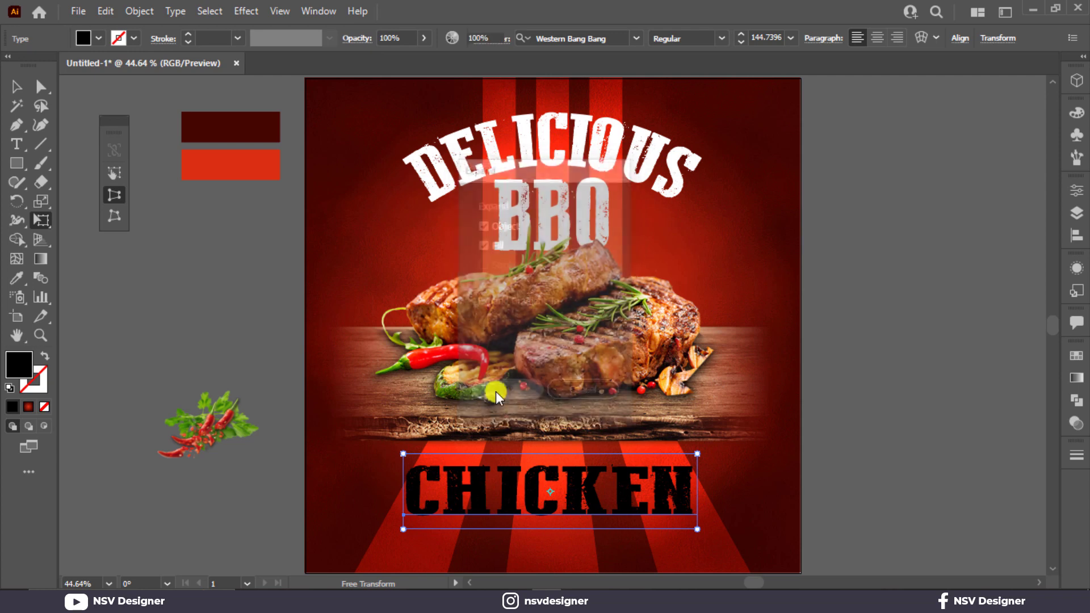
left_click_drag(696, 519, 741, 514)
- Fill the CHICKEN lettering white
left_click(99, 38)
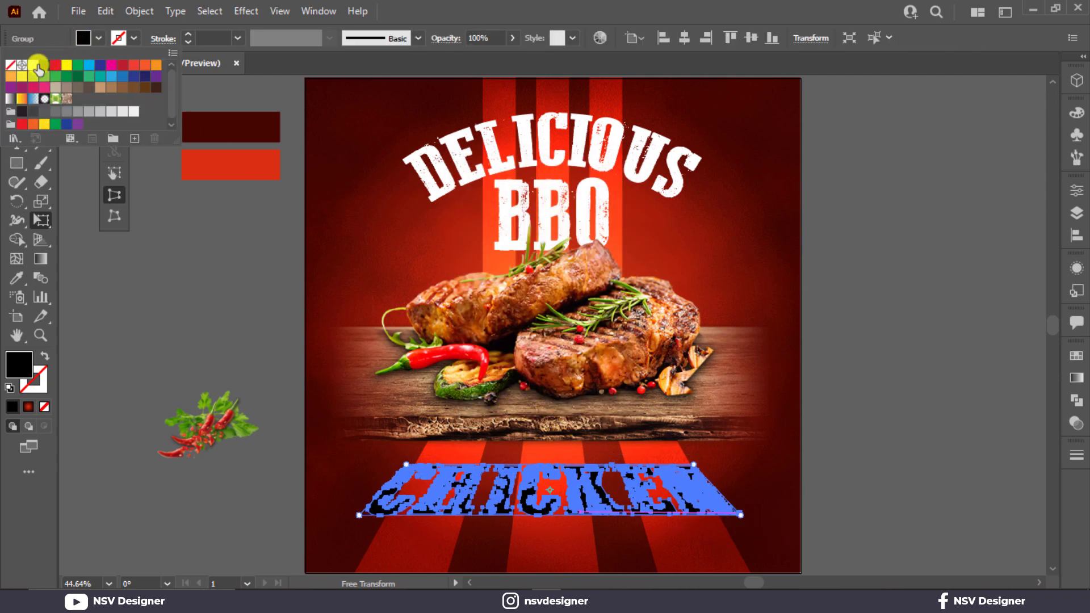
left_click(36, 61)
key("v")
left_click(784, 391)
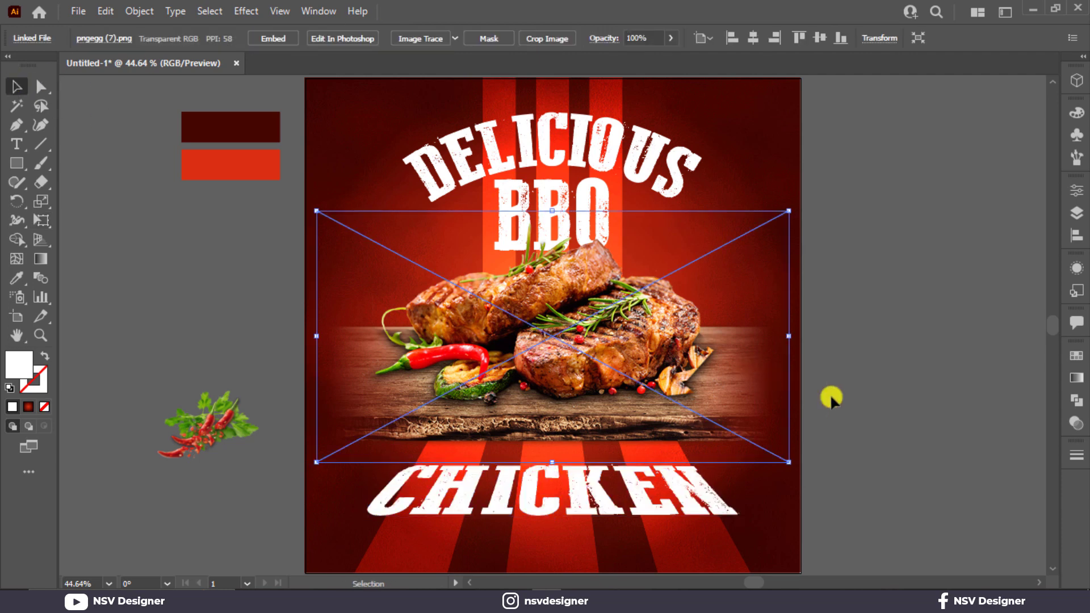
left_click(862, 404)
- Zoom in and stretch the CHICKEN lettering wider across the poster
scroll(688, 506, "up", 1)
scroll(687, 511, "down", 3)
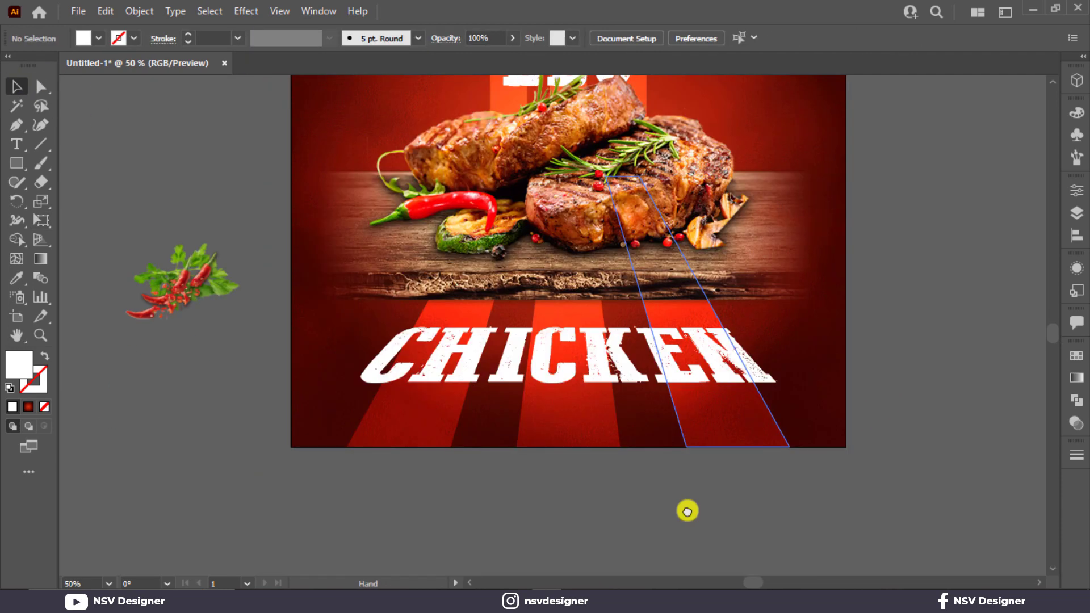
scroll(688, 494, "up", 1)
scroll(688, 389, "up", 1)
left_click(630, 403)
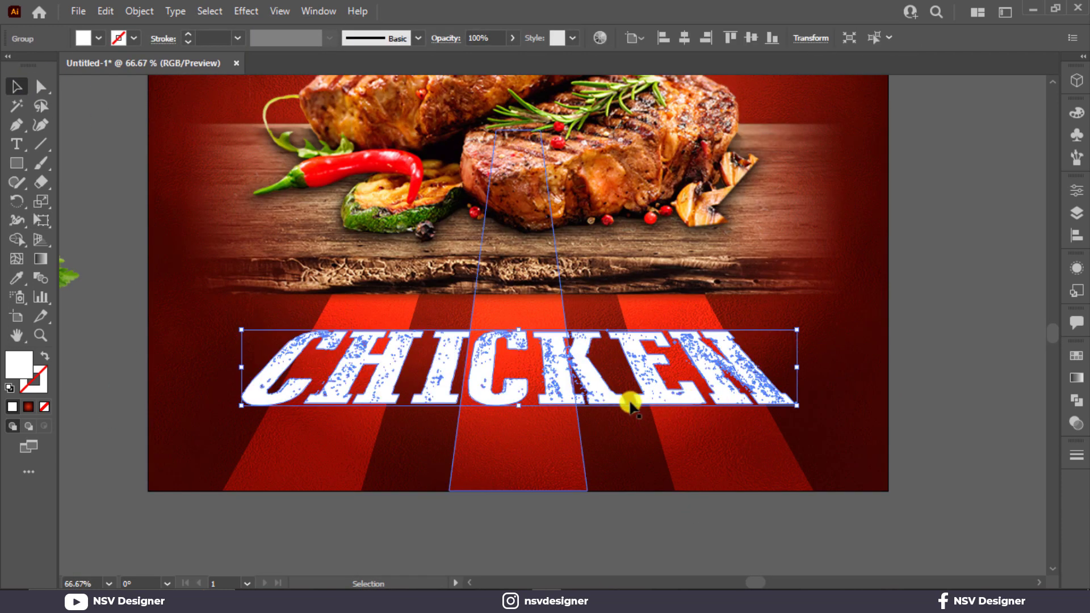
left_click_drag(520, 409, 519, 393)
left_click_drag(797, 366, 820, 369)
left_click(897, 368)
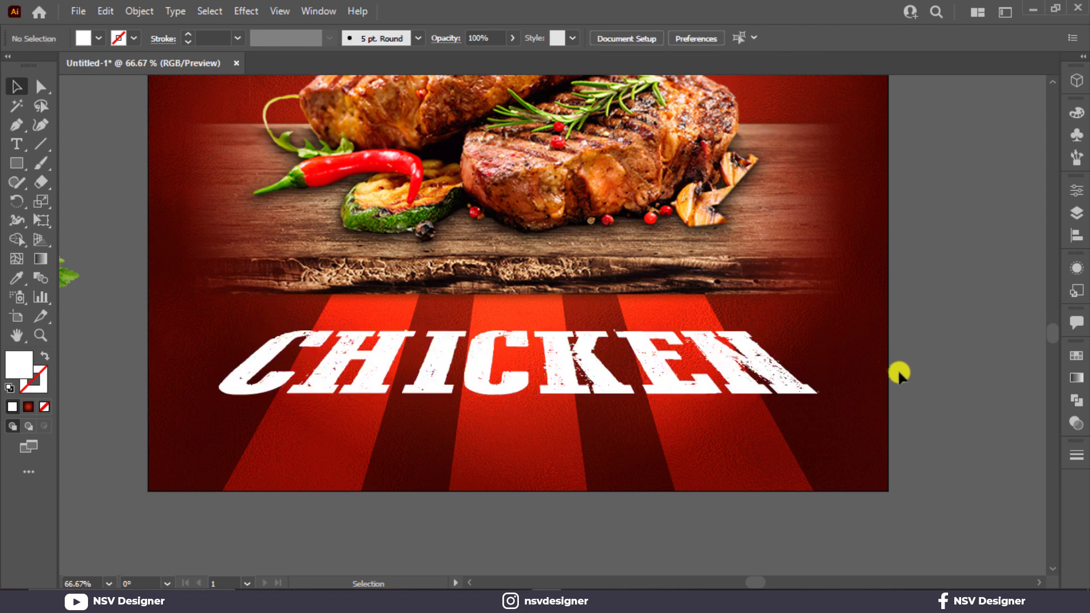
- Make the CHICKEN lettering taller
left_click(703, 370)
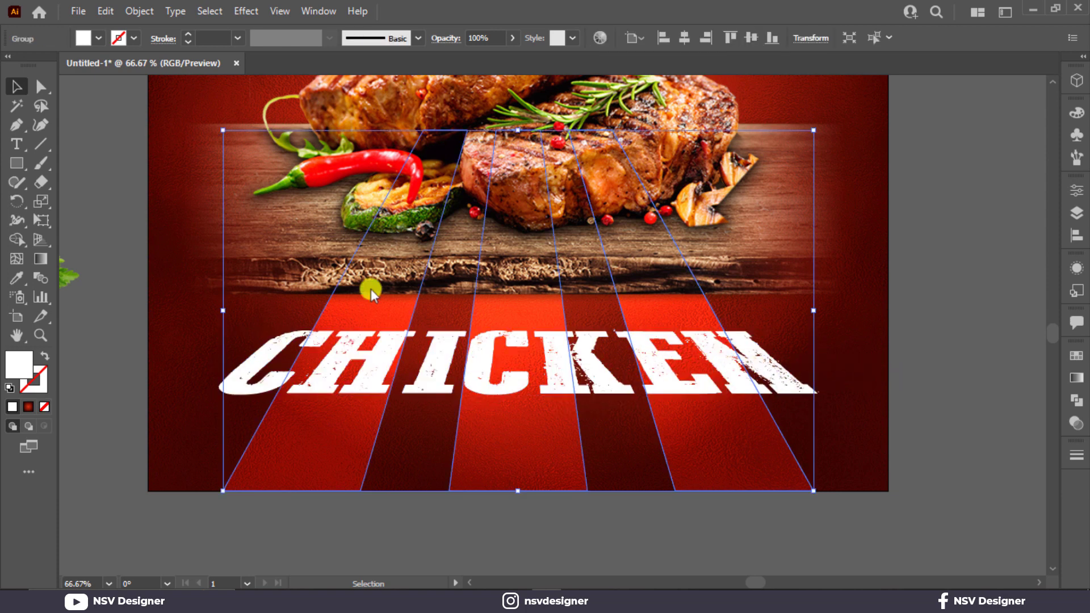
left_click(41, 221)
left_click(17, 88)
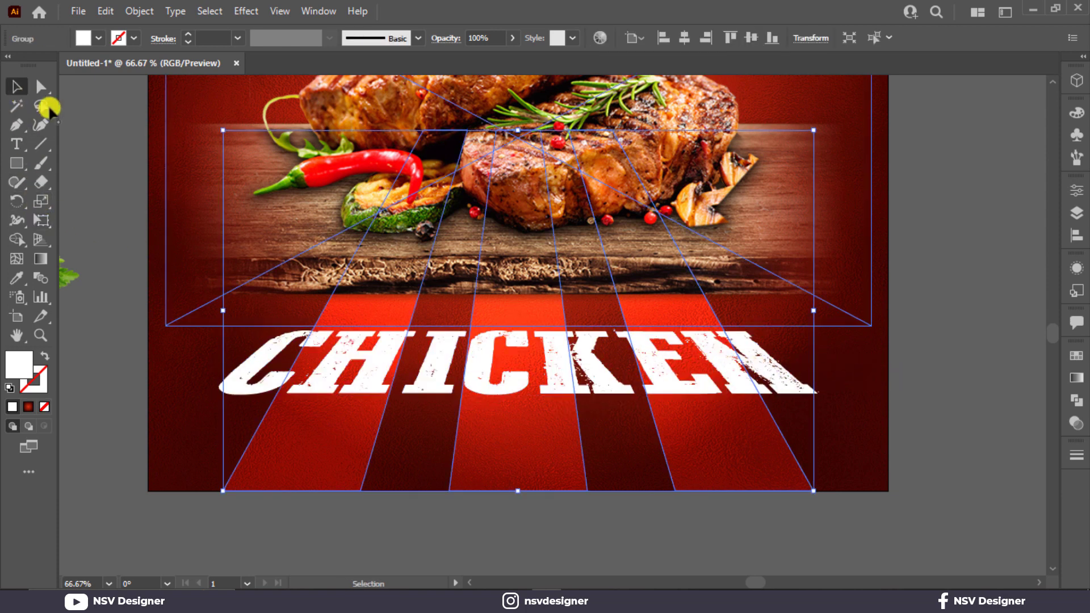
left_click(560, 390)
left_click_drag(519, 392, 519, 405)
- Alt-drag a copy of CHICKEN slightly lower and fill it black
left_click(870, 312)
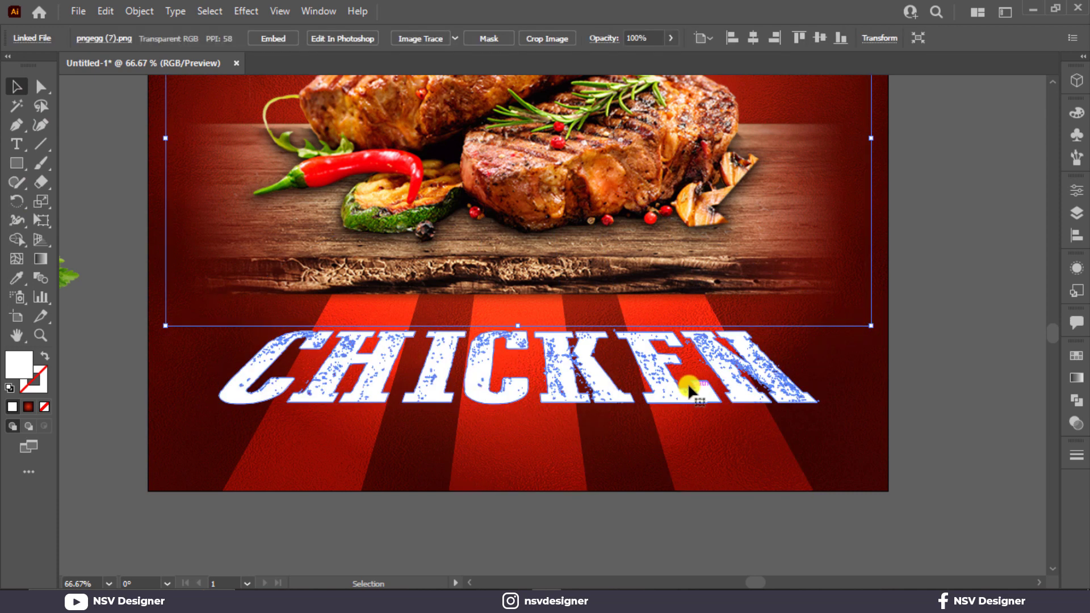
left_click(678, 397)
left_click_drag(678, 397, 678, 413)
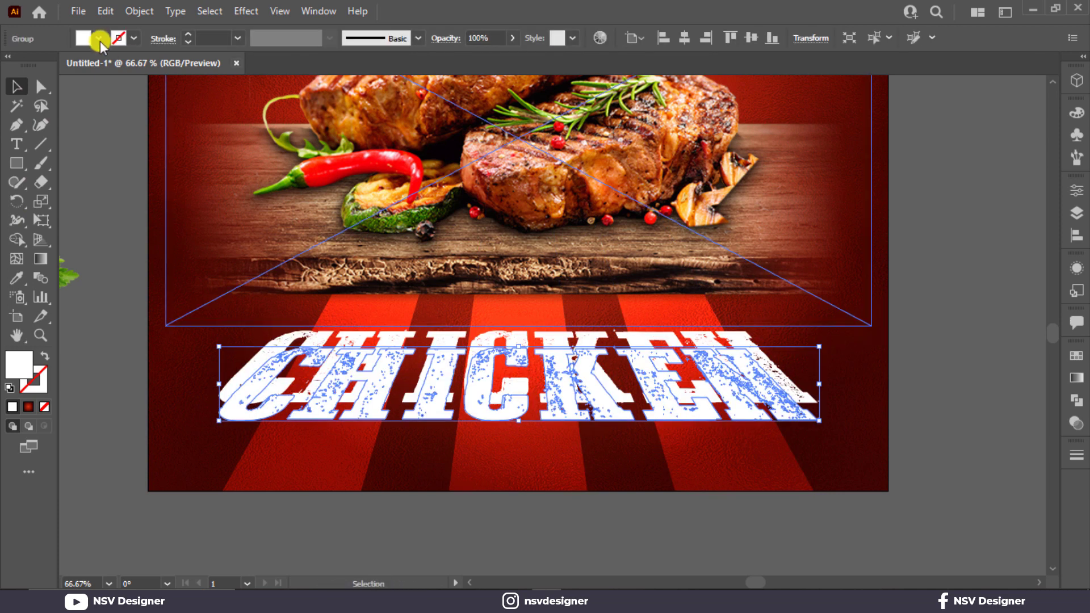
left_click(83, 40)
left_click(44, 65)
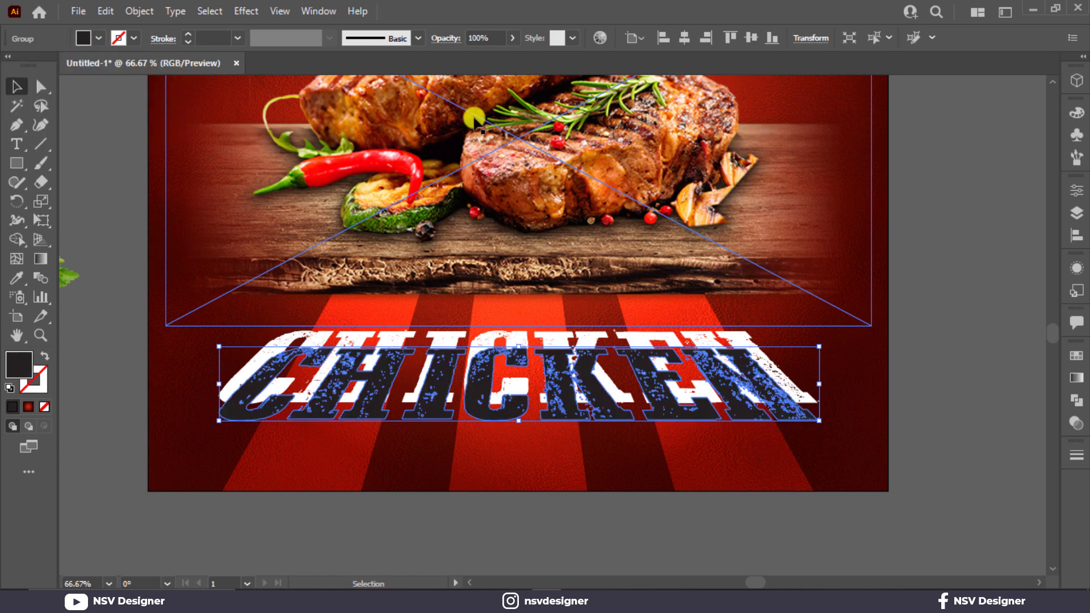
- Send the copy behind the white lettering and set its fill to pure black #000000
key("ctrl+z")
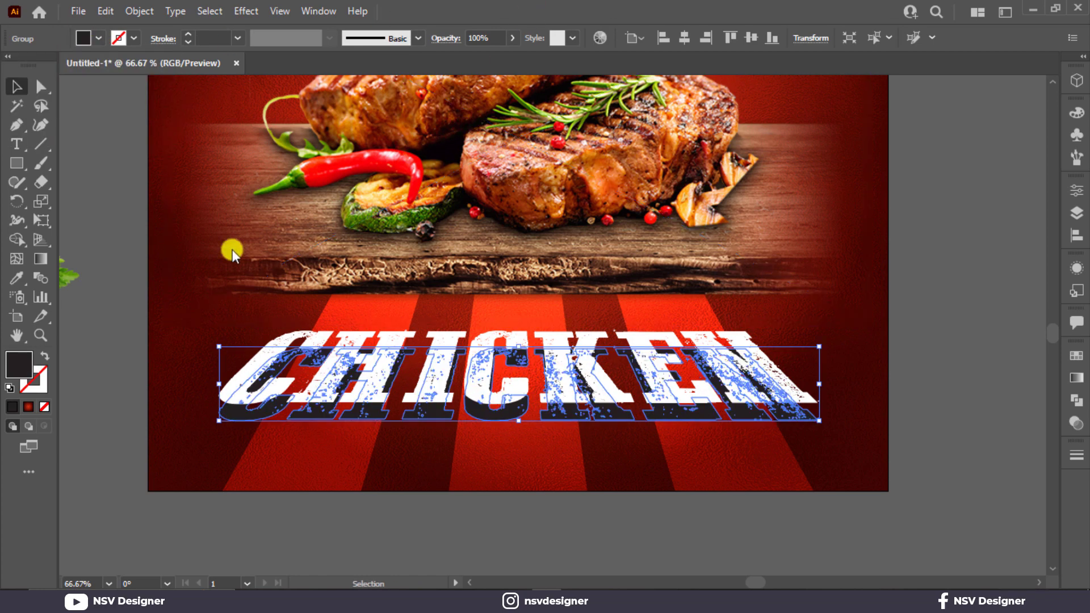
double_click(21, 366)
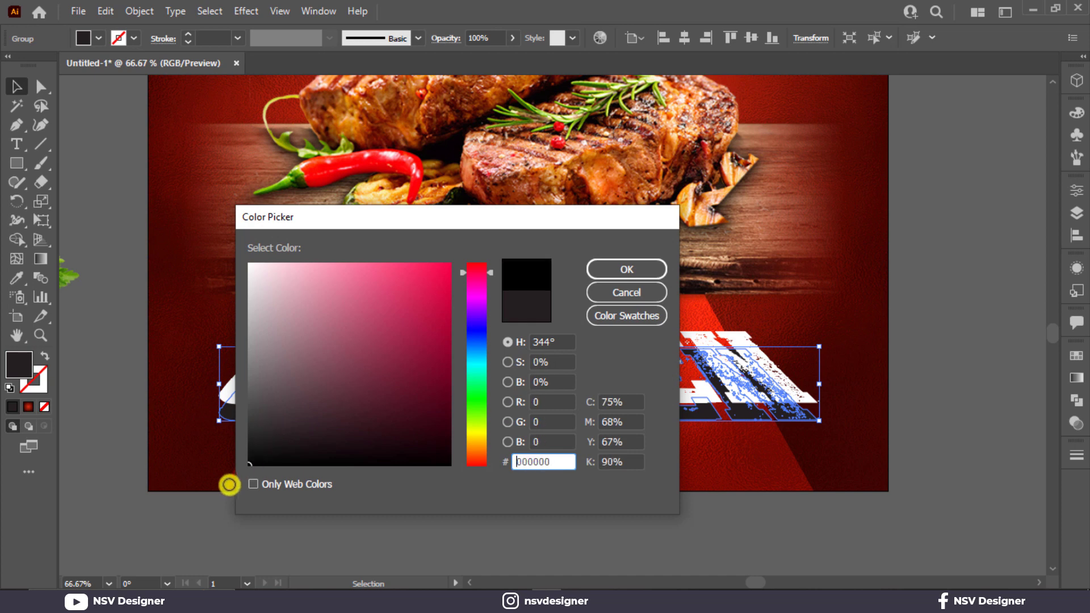
left_click(603, 275)
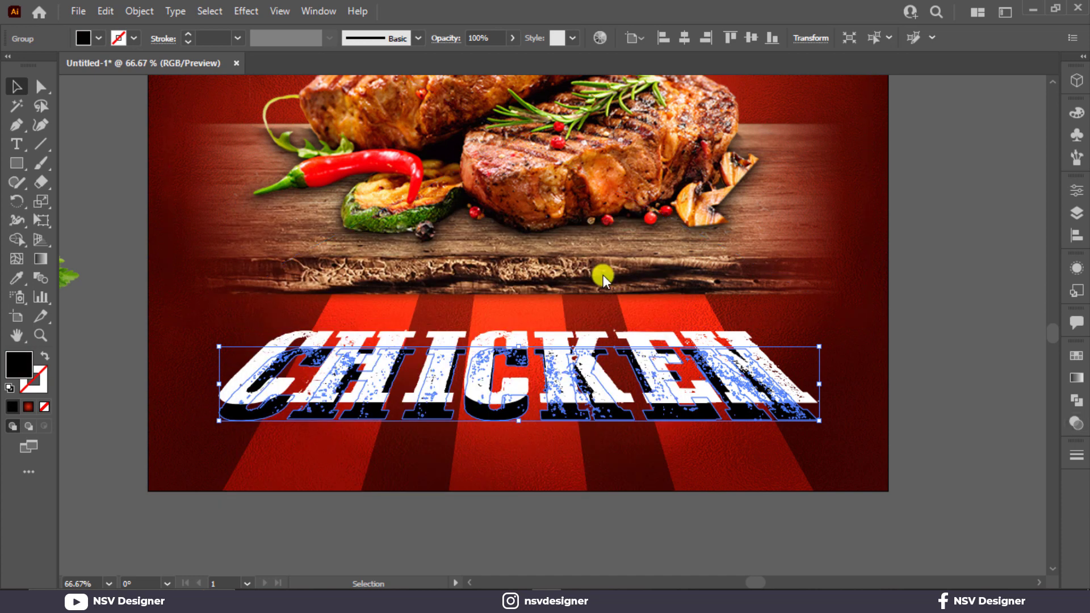
left_click(1076, 401)
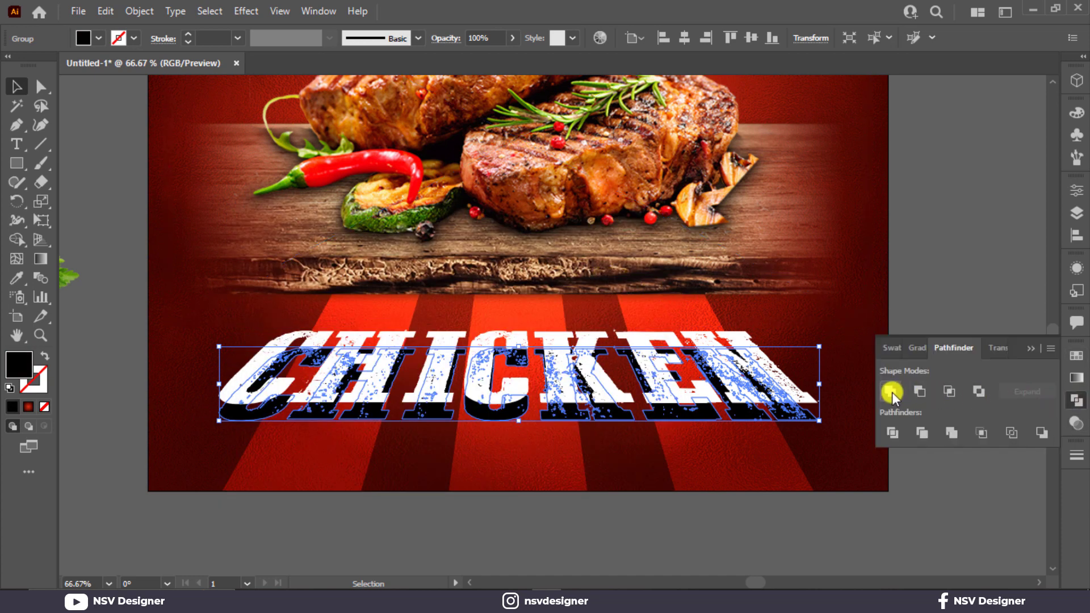
left_click(1031, 348)
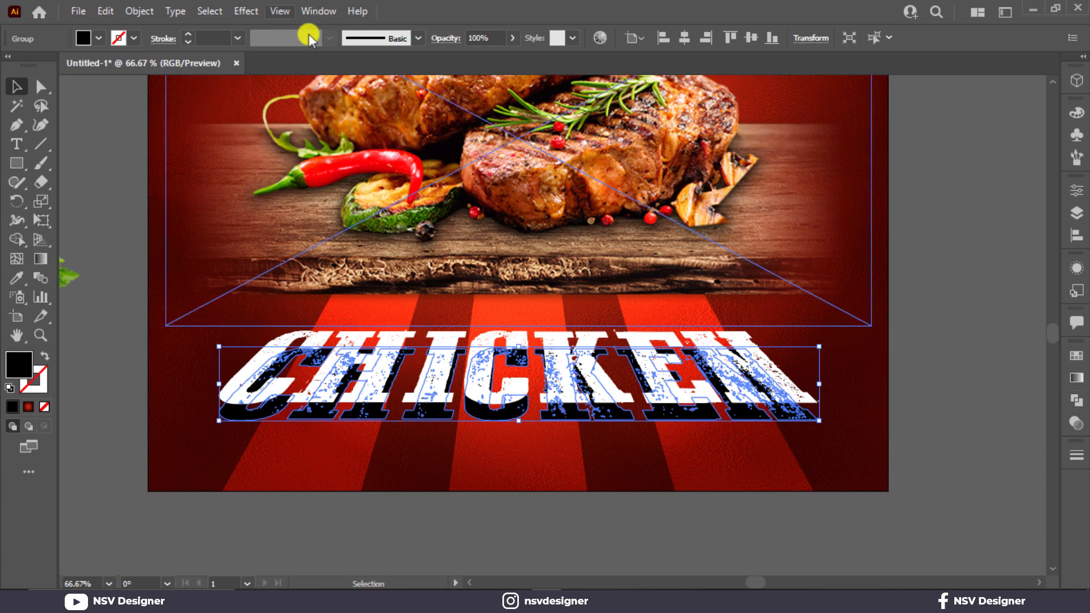
- Apply a Gaussian Blur of about 8.35 px to the black CHICKEN shadow
left_click(246, 12)
mouse_move(316, 280)
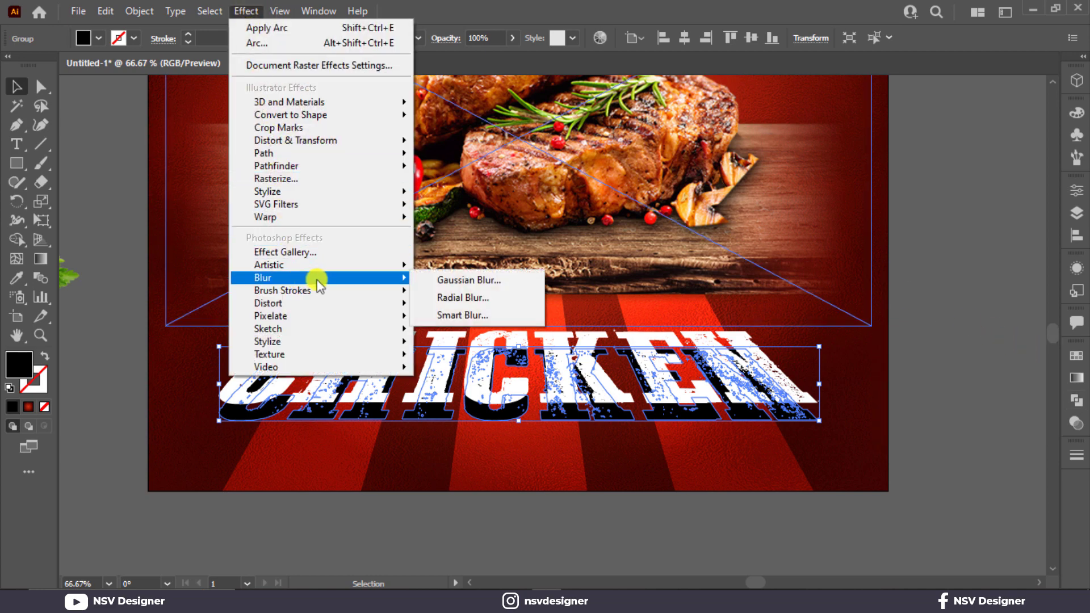
left_click(454, 280)
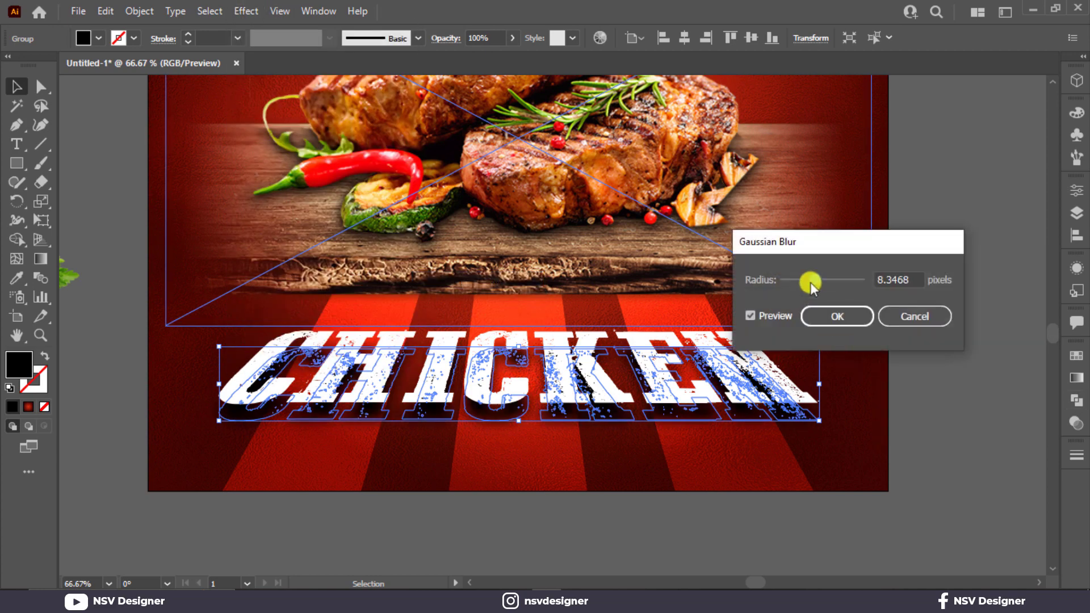
left_click(817, 316)
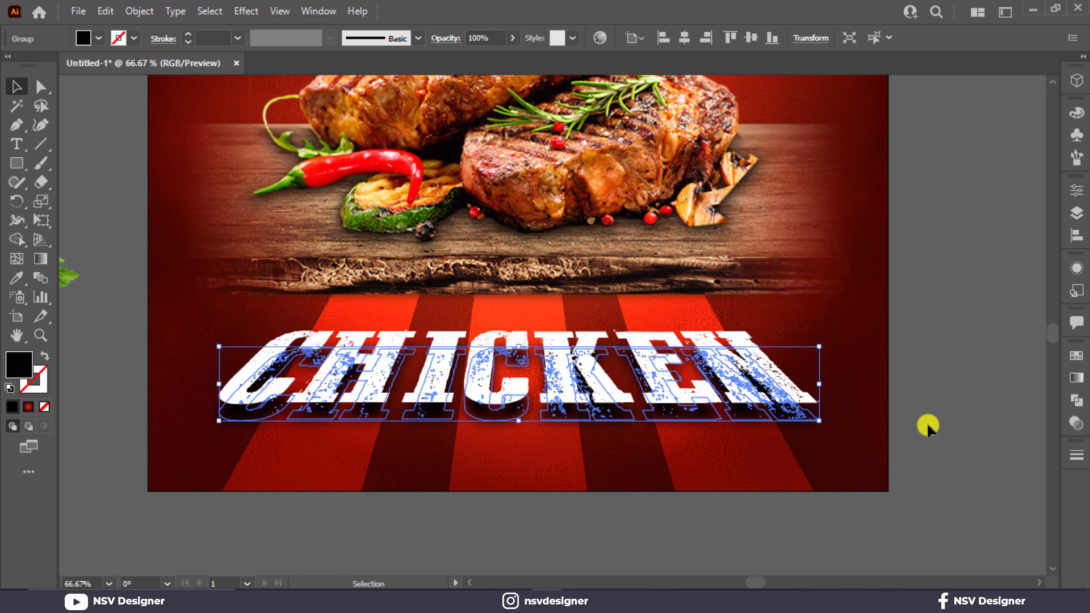
left_click(853, 444)
- Bring the chilli and parsley garnish images to the front
key("ctrl+0")
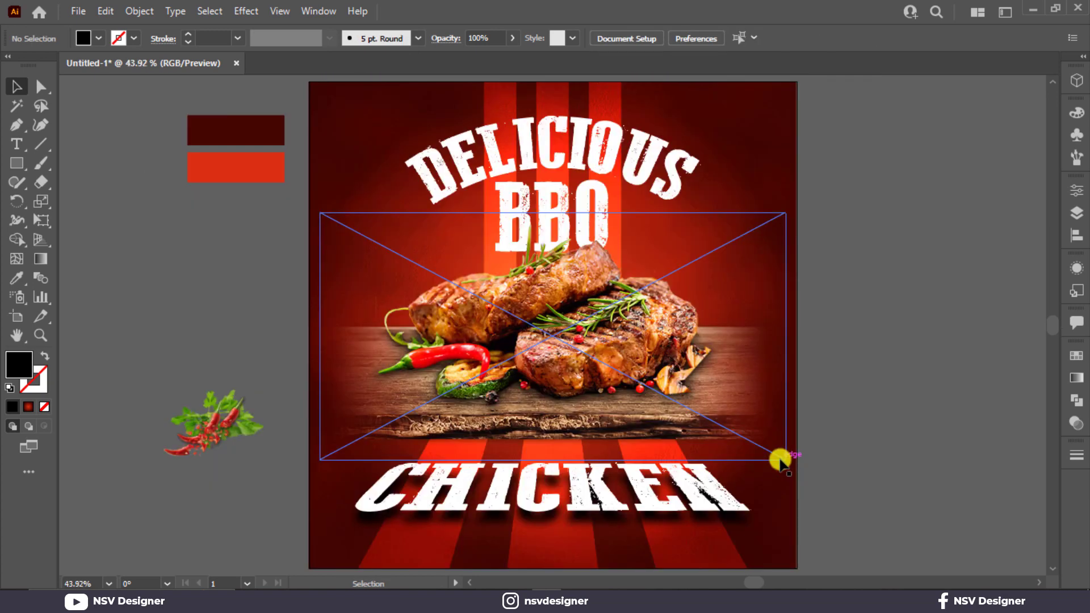
left_click(179, 452)
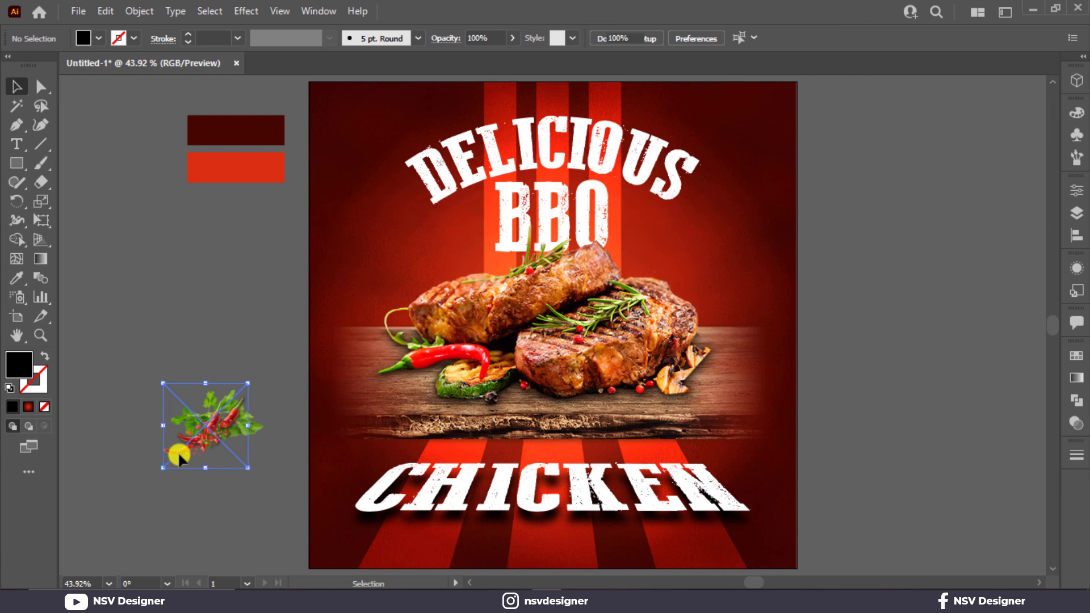
right_click(179, 453)
left_click_drag(134, 389, 203, 445)
right_click(214, 420)
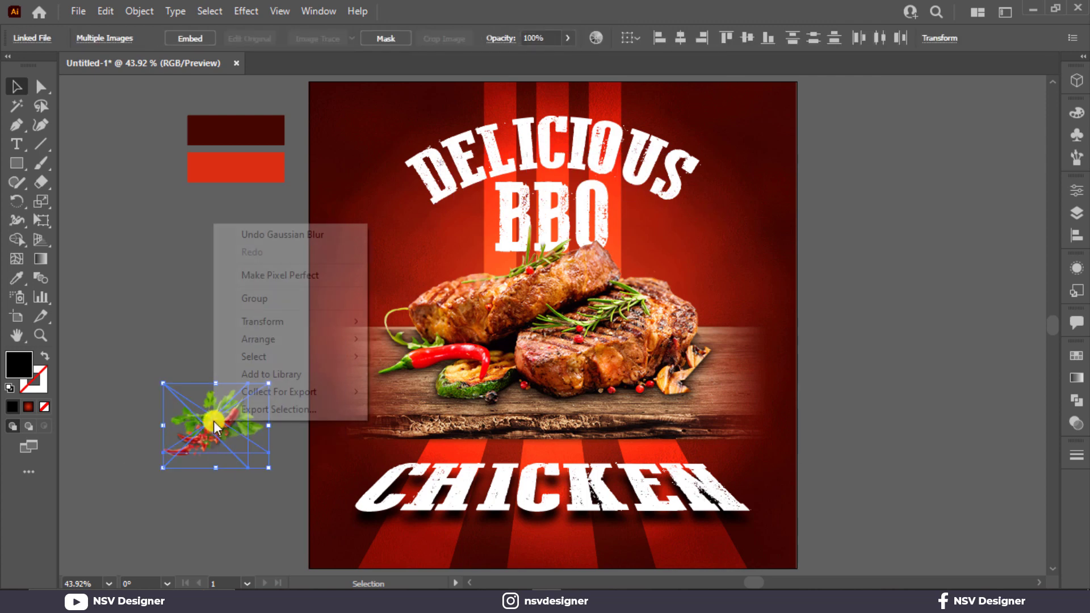
mouse_move(318, 339)
left_click(420, 339)
left_click(261, 282)
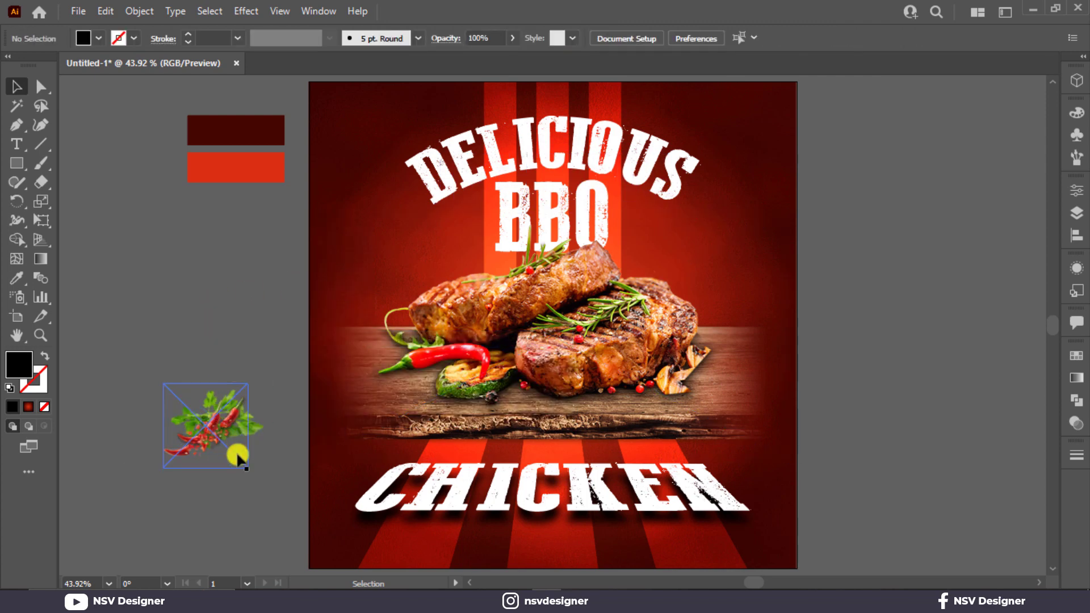
- Shrink and tilt the chilli beside the steak, and move and rotate the parsley next to it
left_click(240, 458)
left_click_drag(248, 470, 736, 292)
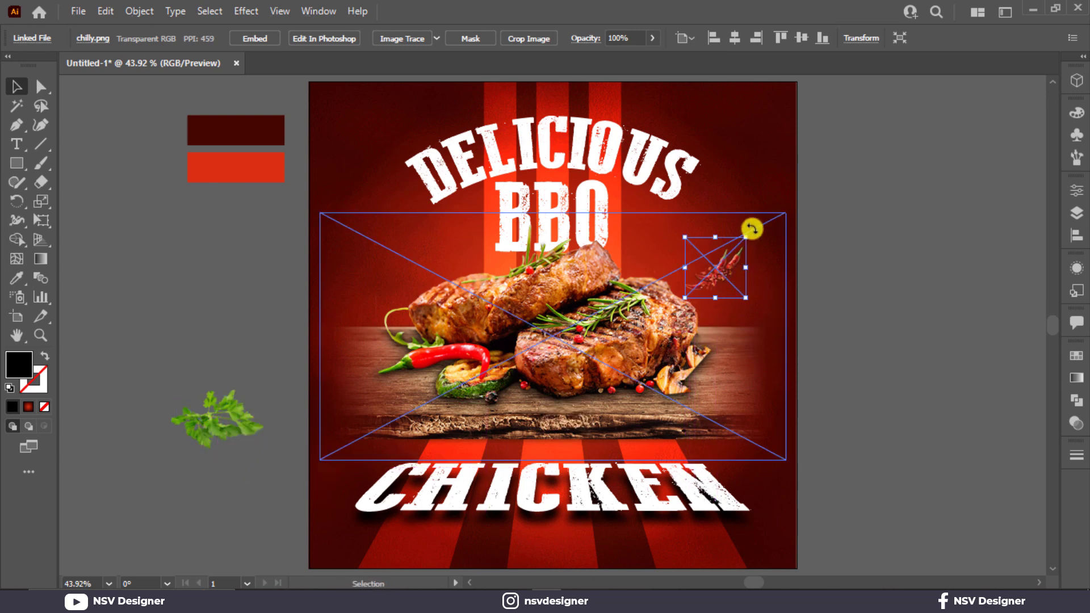
left_click_drag(752, 229, 768, 297)
left_click(893, 300)
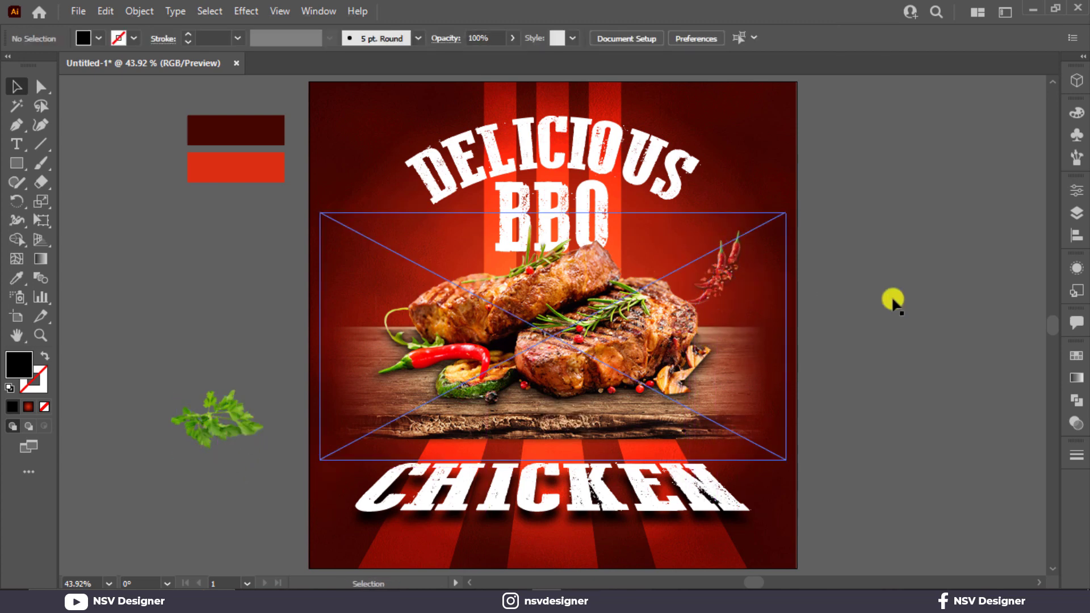
left_click_drag(213, 448, 382, 304)
mouse_move(438, 230)
left_mouse_down()
mouse_move(412, 216)
mouse_move(426, 241)
left_mouse_up()
left_click(223, 231)
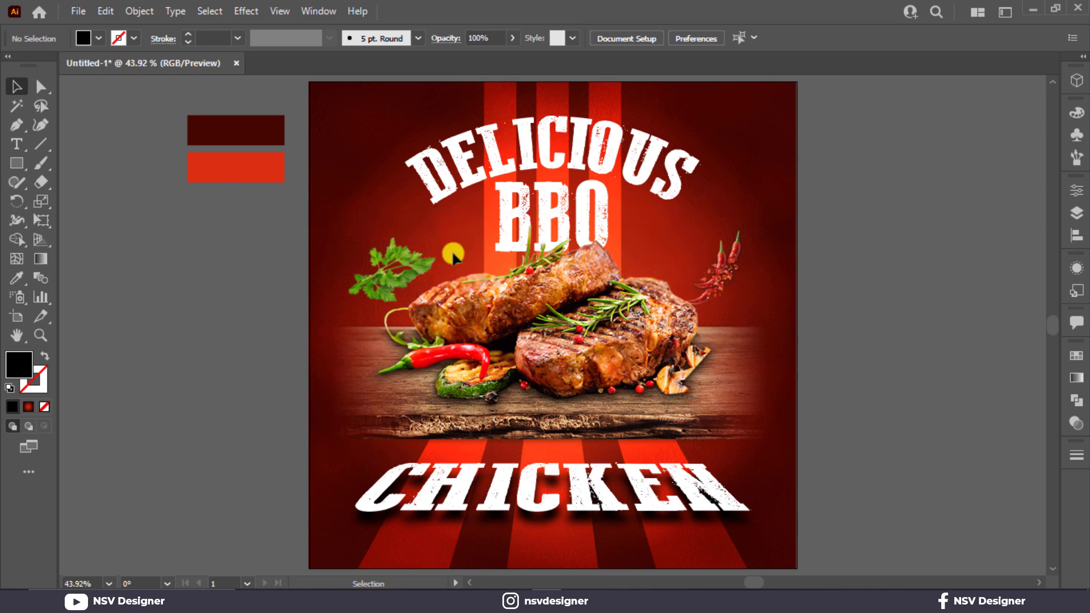
- Add a rotated, resized chilli copy at lower left and a tilted parsley copy at lower right
left_click_drag(728, 283, 432, 423)
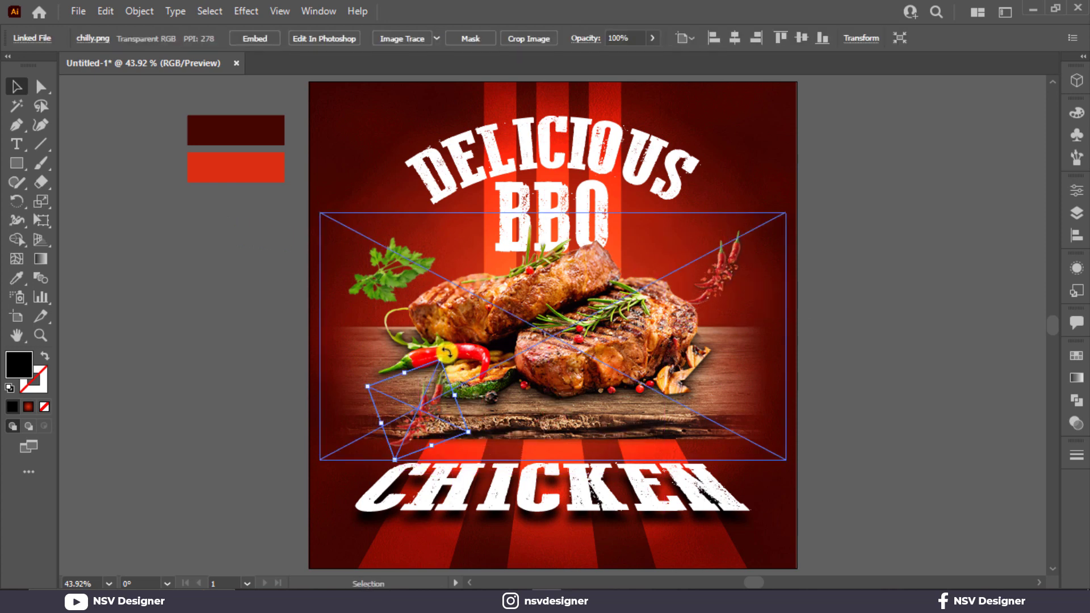
left_click_drag(447, 353, 474, 462)
left_click_drag(463, 443, 447, 462)
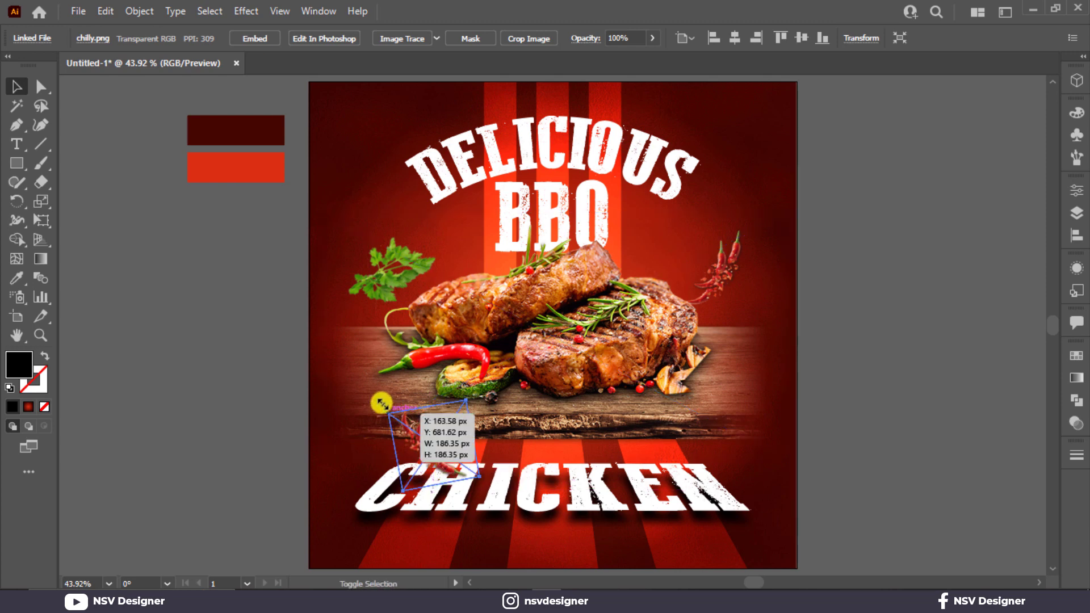
left_click_drag(382, 406, 376, 400)
left_click(214, 357)
left_click_drag(457, 307, 742, 432)
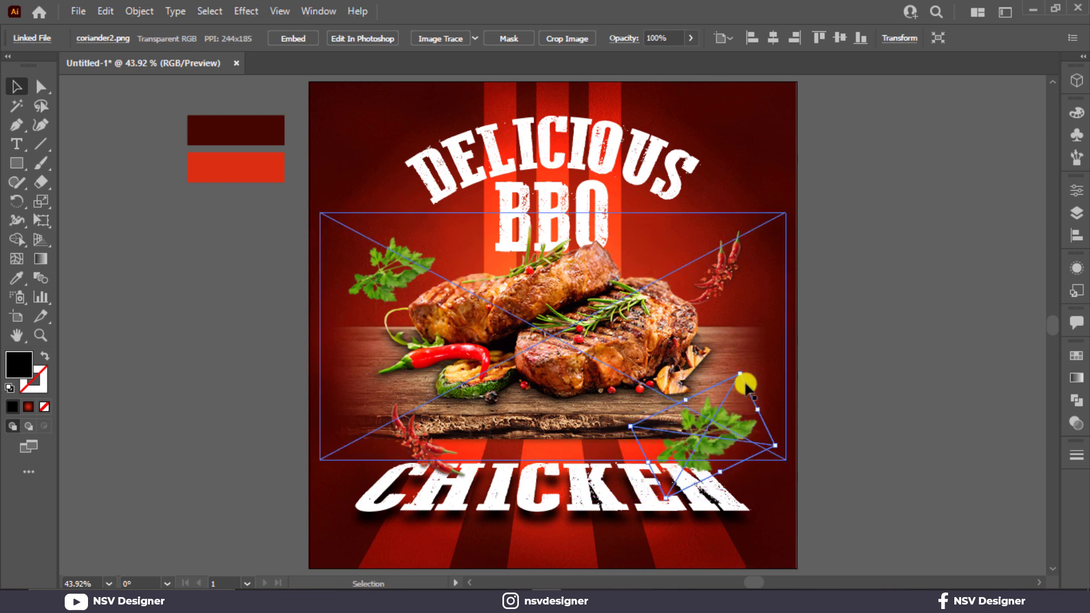
left_click_drag(748, 391, 730, 364)
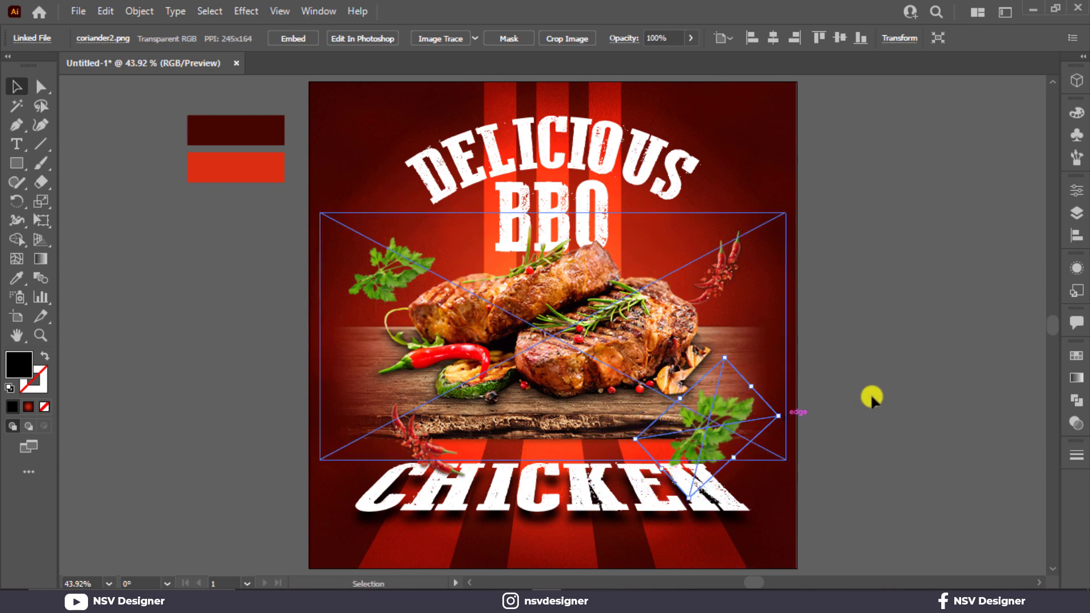
left_click(901, 381)
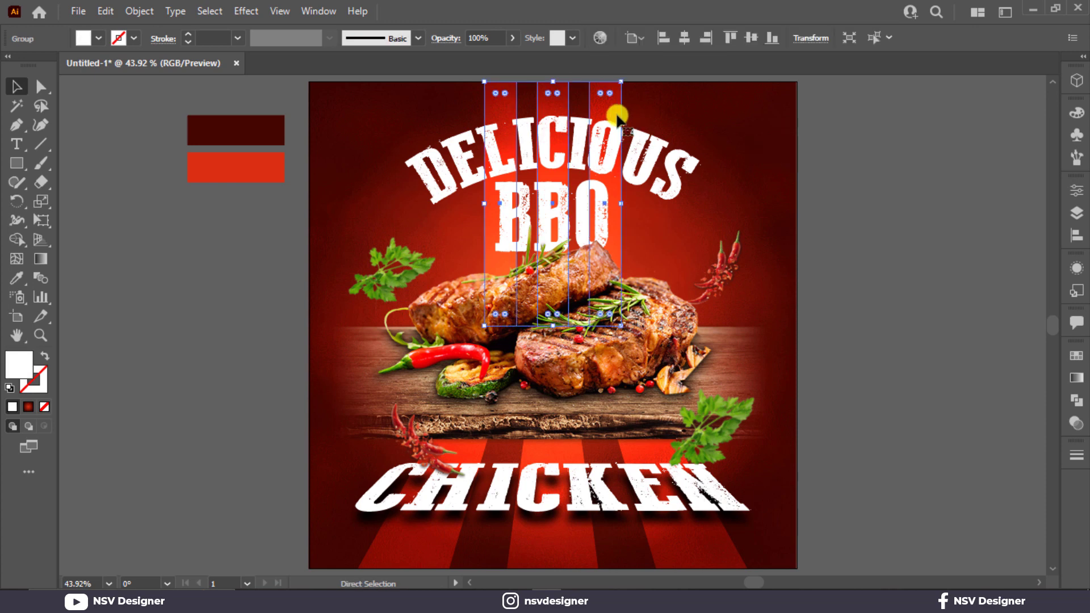
- Scale the foreground food and text artwork down together to about 913 px wide
left_click(681, 539)
left_click(681, 572)
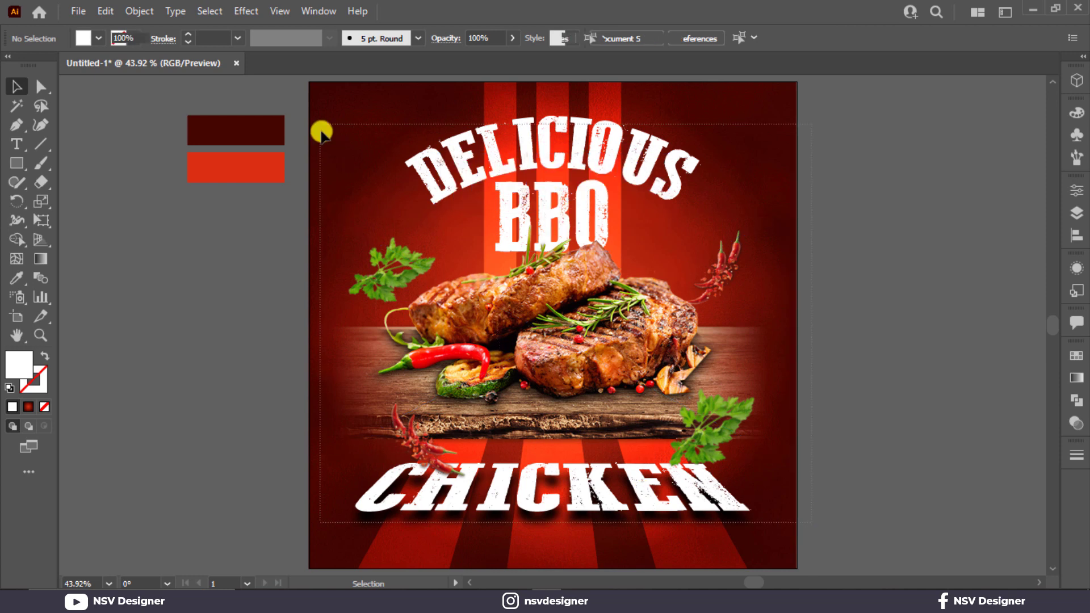
left_click_drag(317, 126, 749, 486)
left_click_drag(785, 522, 775, 518)
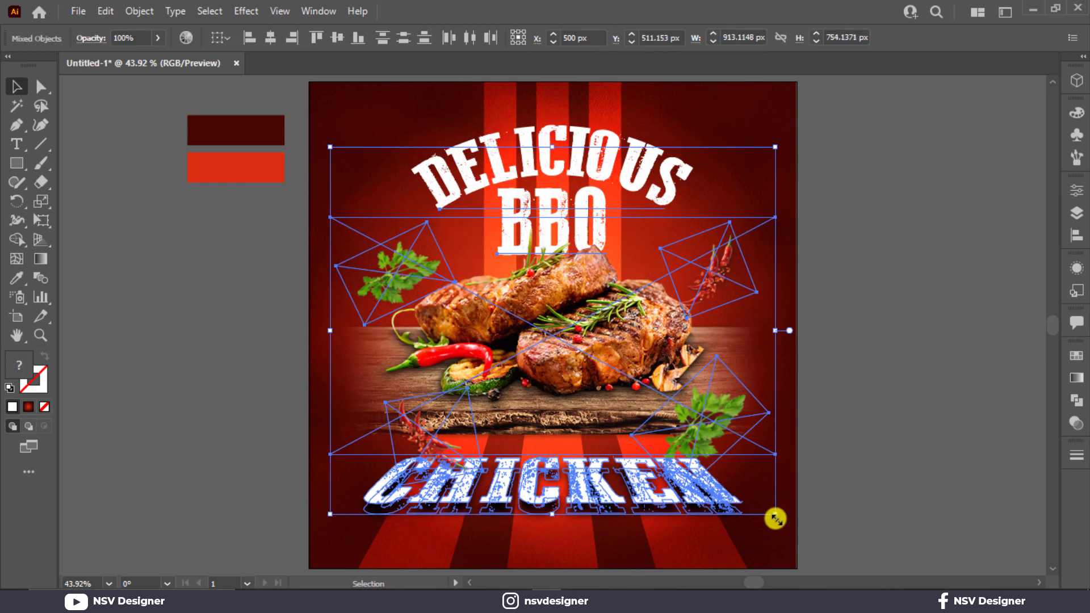
left_click(898, 505)
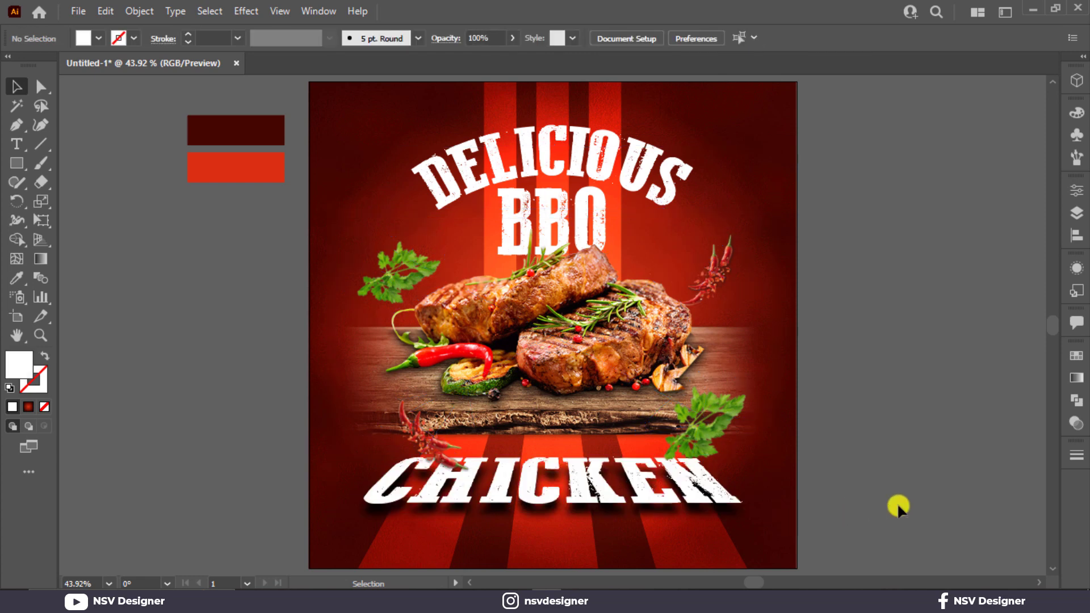
left_click(598, 192)
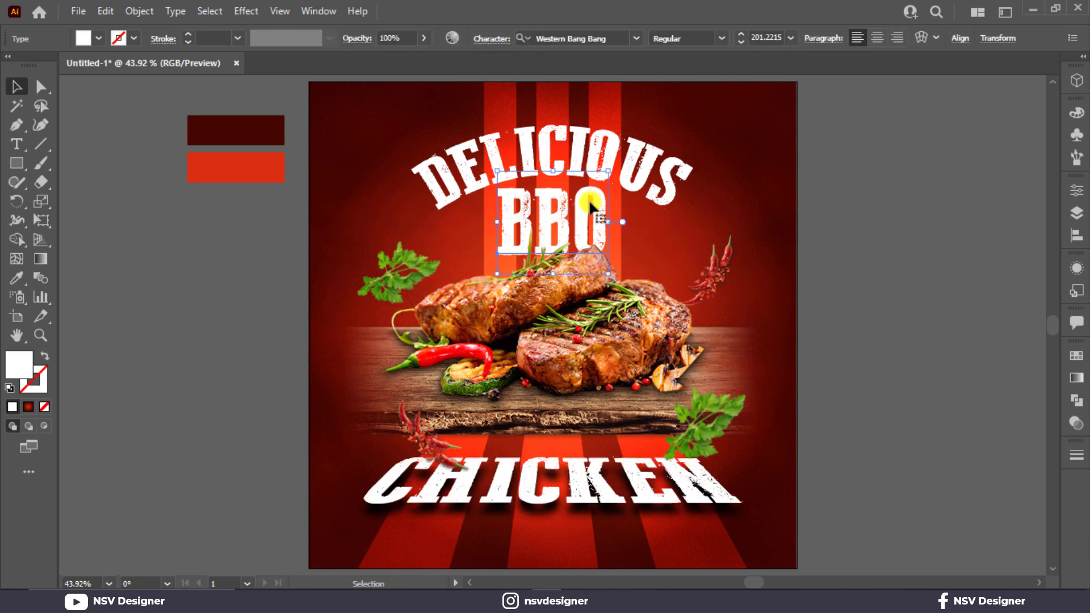
- Give the DELICIOUS BBQ headline a Multiply drop shadow: 75% opacity, 7 px offsets, 5 px blur
left_click(594, 94)
left_click(593, 165)
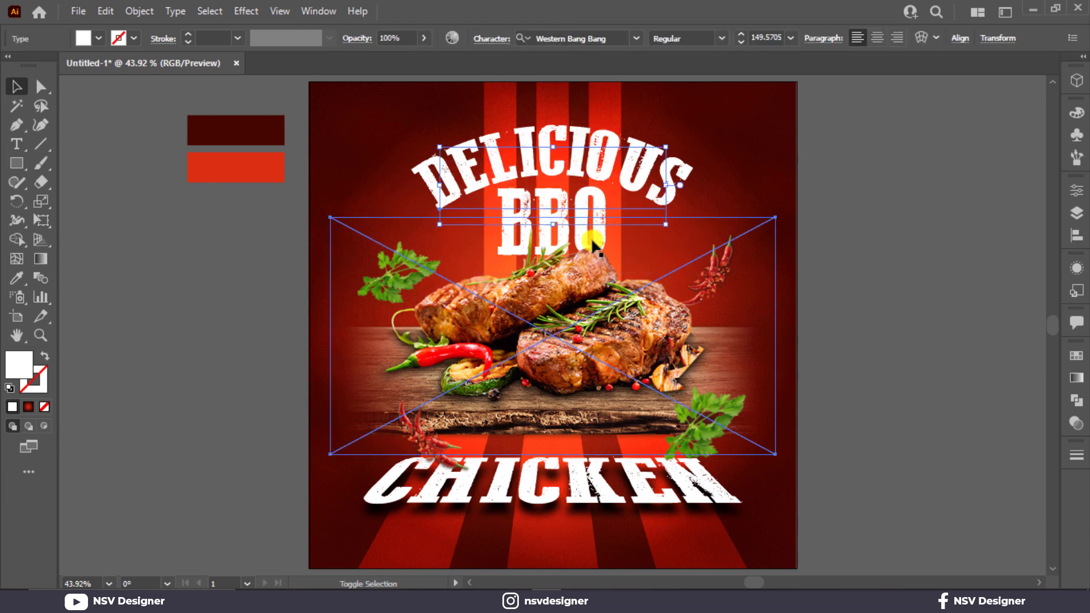
left_click(815, 158)
left_click(531, 196)
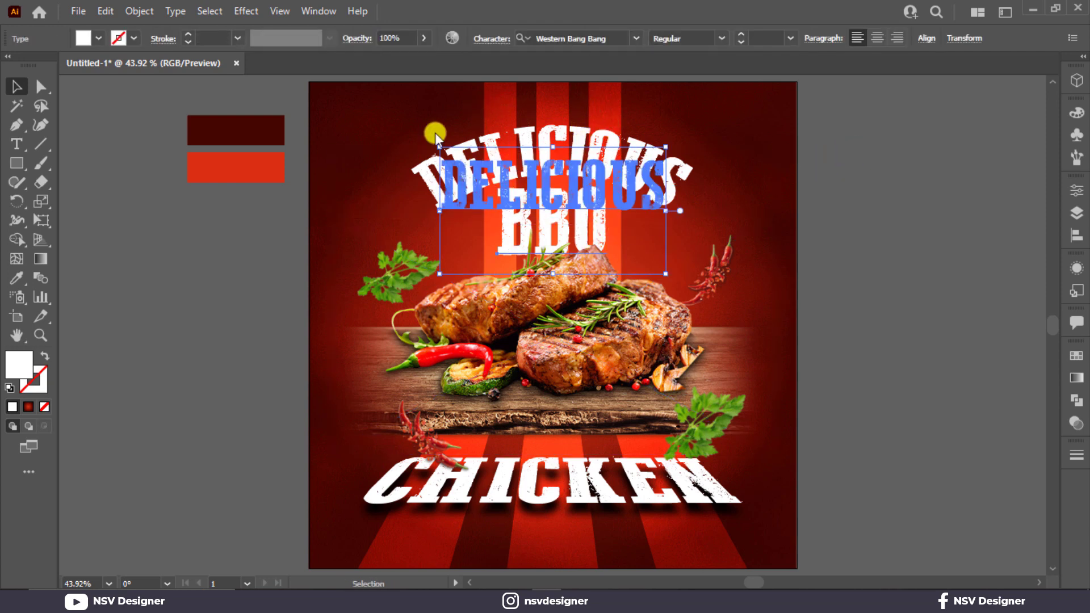
left_click(245, 11)
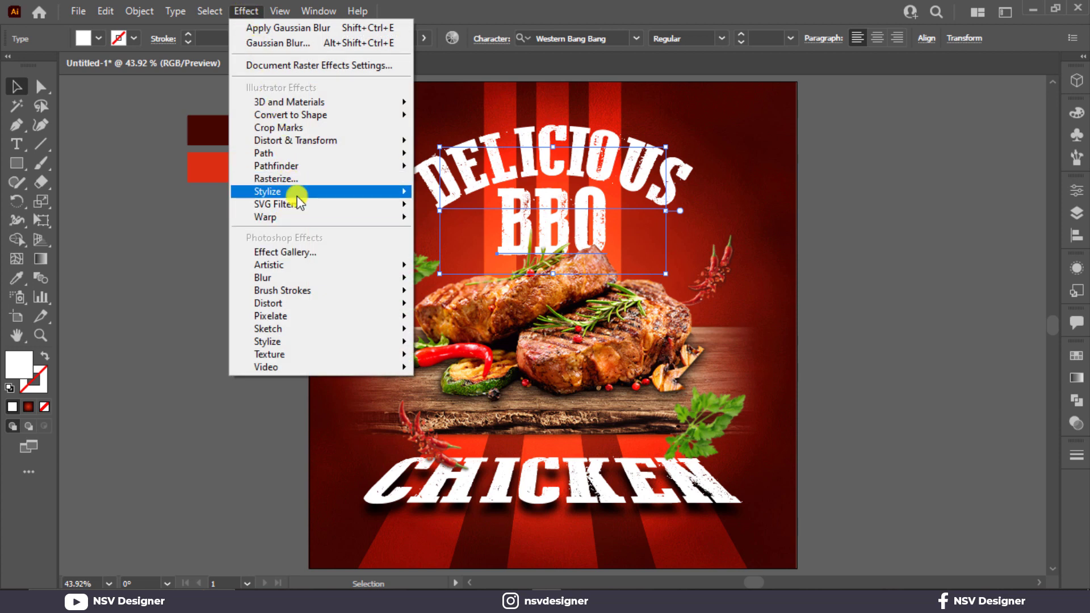
mouse_move(341, 191)
left_click(448, 193)
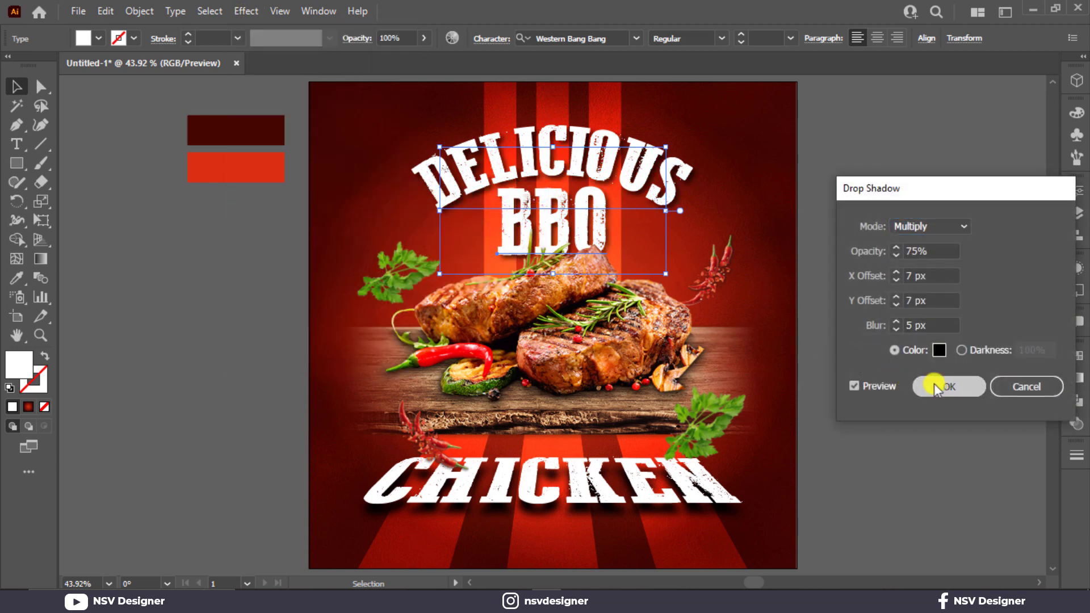
left_click(934, 386)
left_click(873, 149)
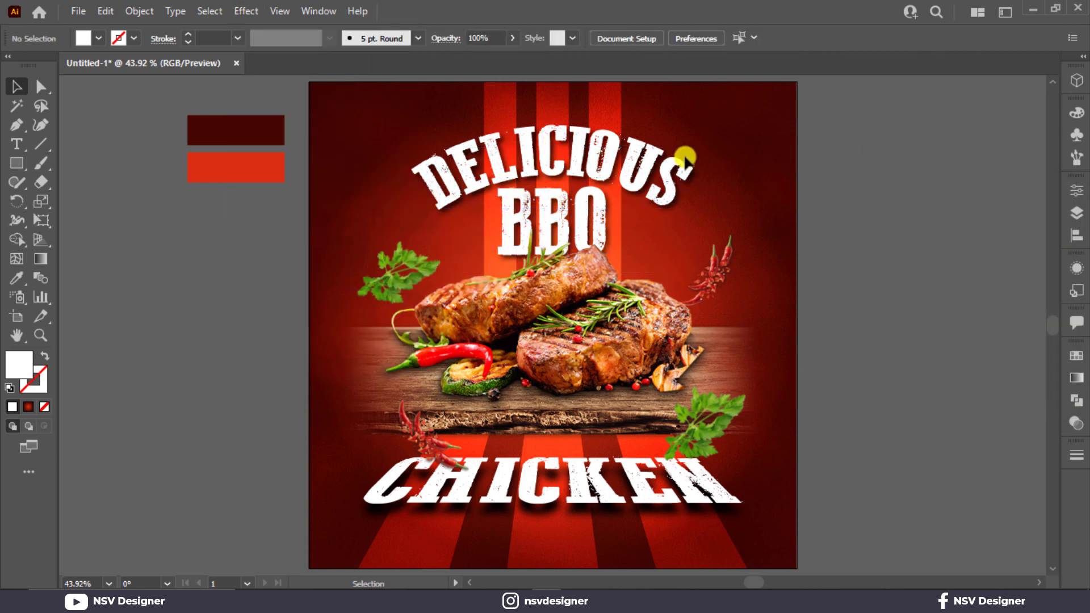
- Draw a white bar near the bottom right and round its corners into a pill shape
left_click(17, 164)
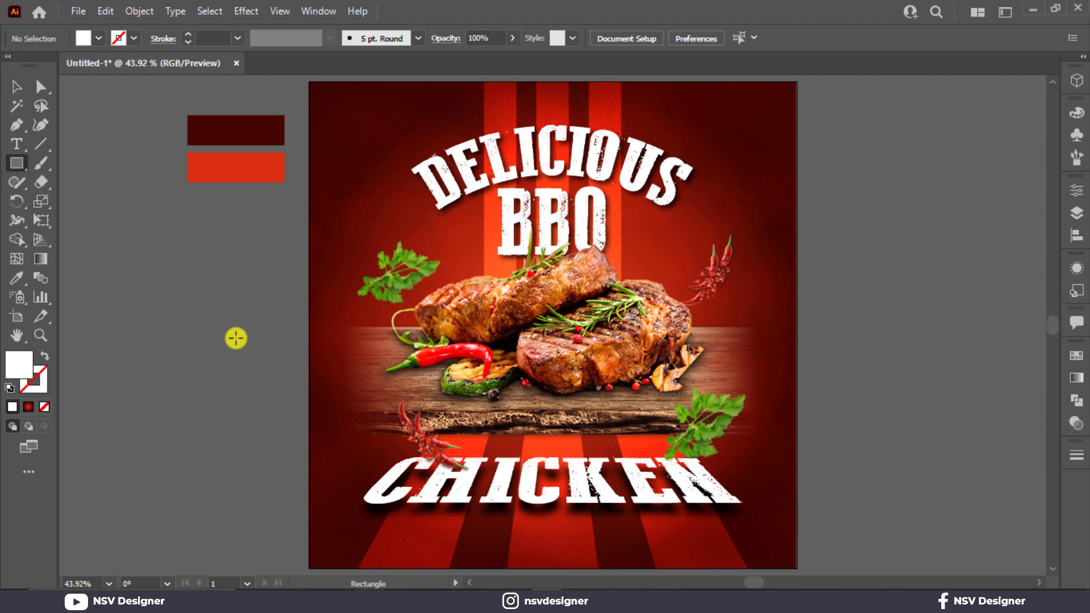
scroll(418, 480, "up", 2)
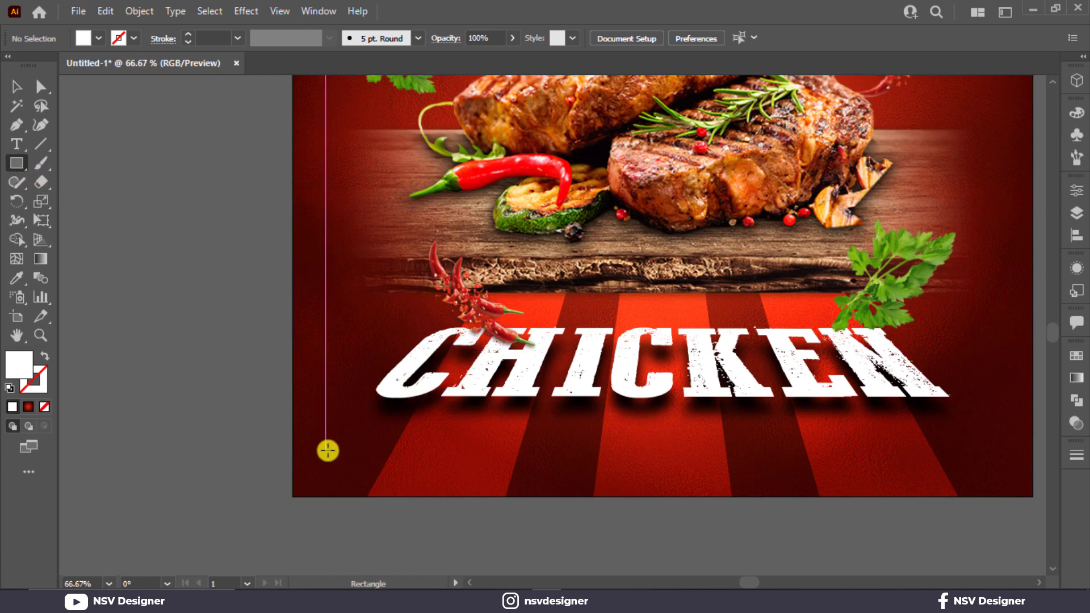
key("space")
left_click_drag(533, 464, 254, 442)
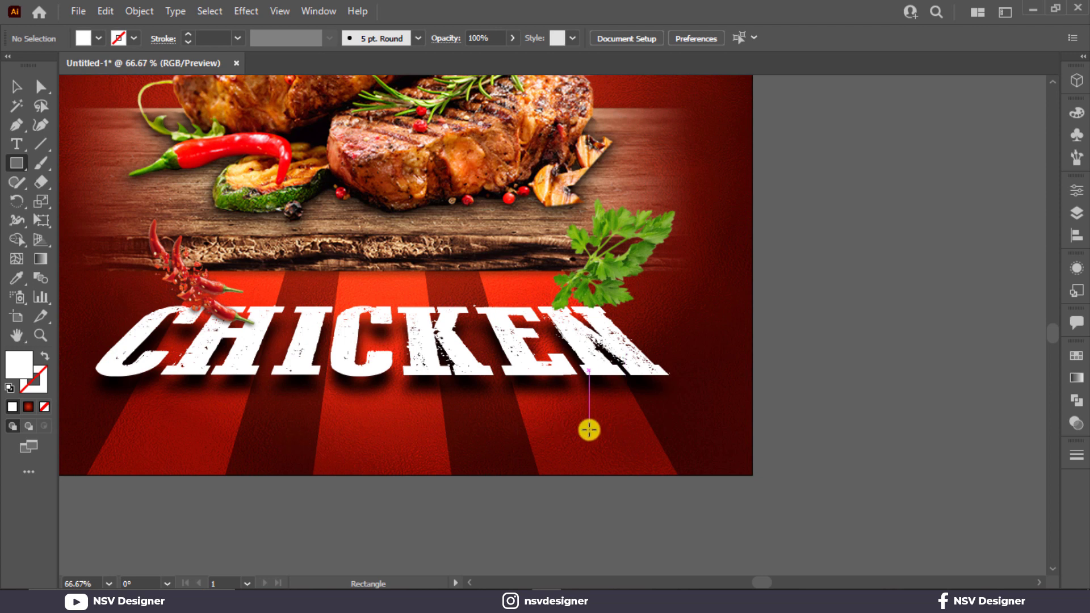
left_click_drag(589, 430, 716, 464)
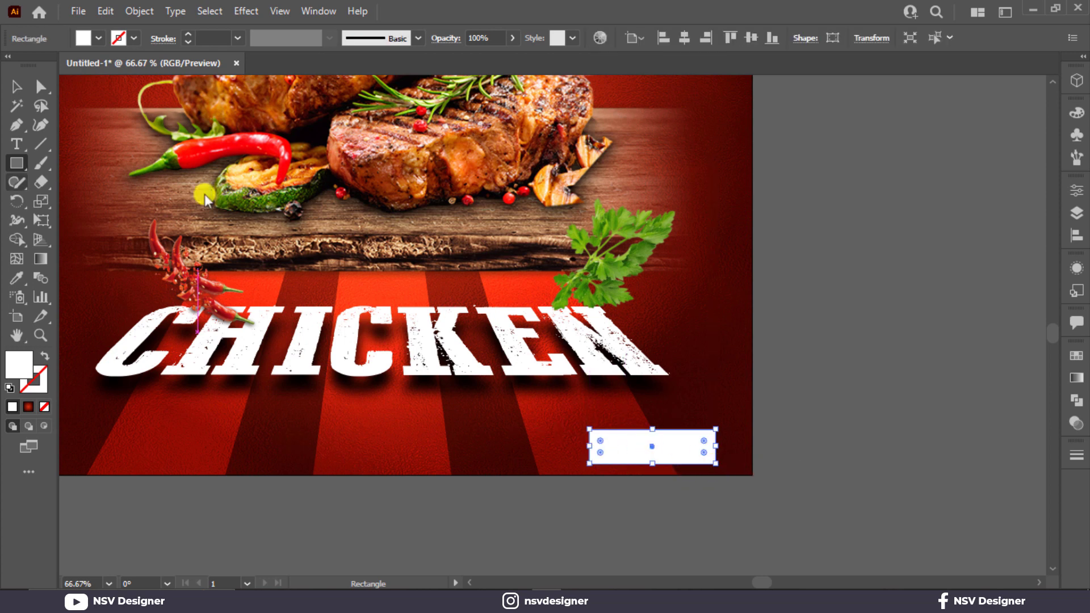
left_click(40, 86)
left_click_drag(600, 453, 900, 498)
left_click(809, 417)
key("space")
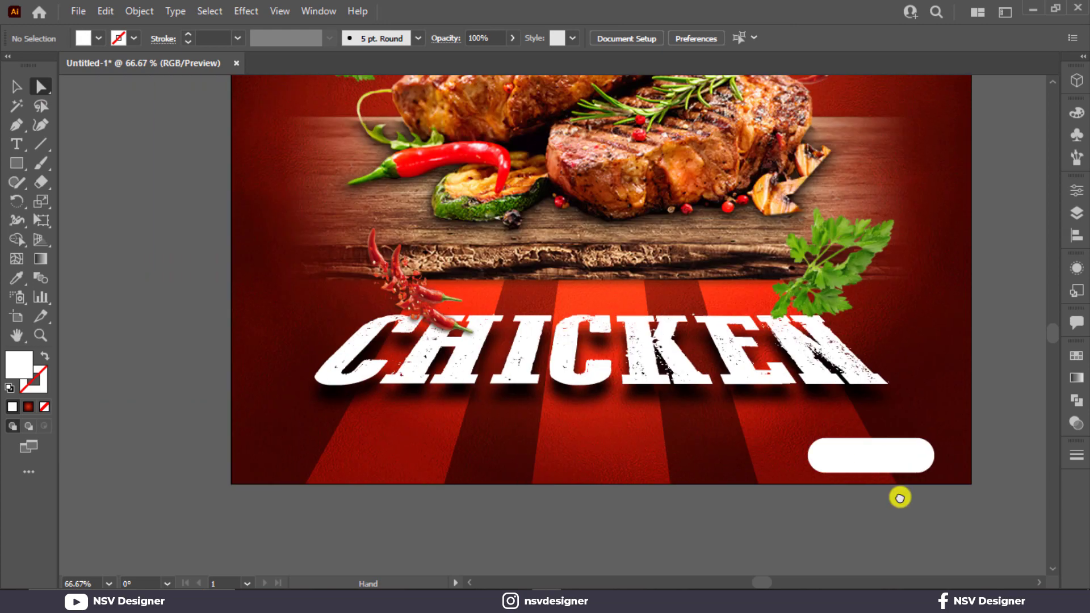
- Type a Contact Us line at the lower left and fill it white
left_click(21, 147)
left_click(248, 446)
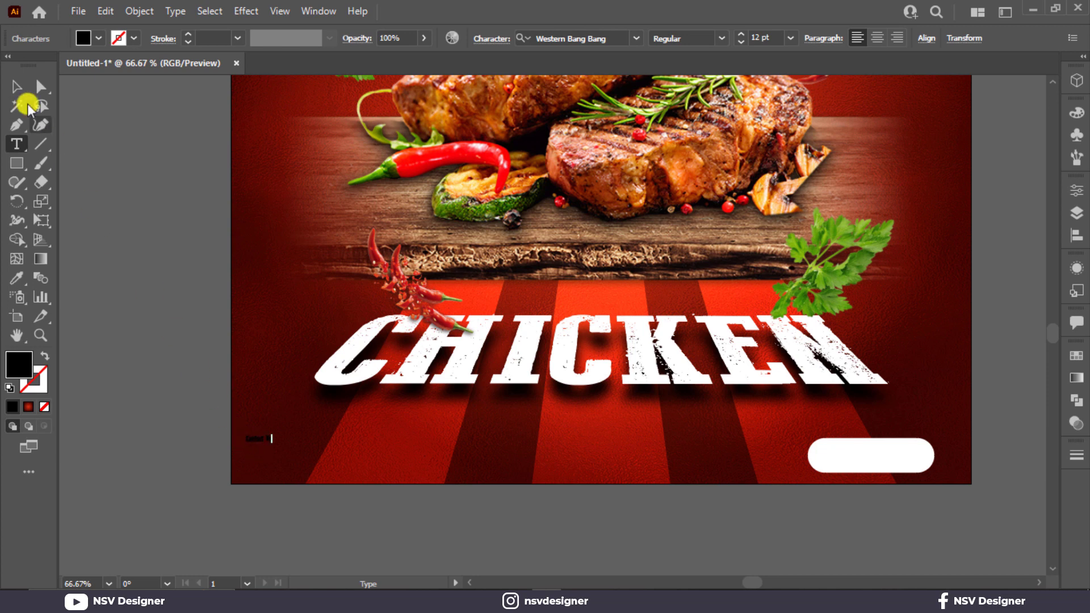
key("Escape")
left_click(79, 40)
left_click(33, 65)
left_click(173, 368)
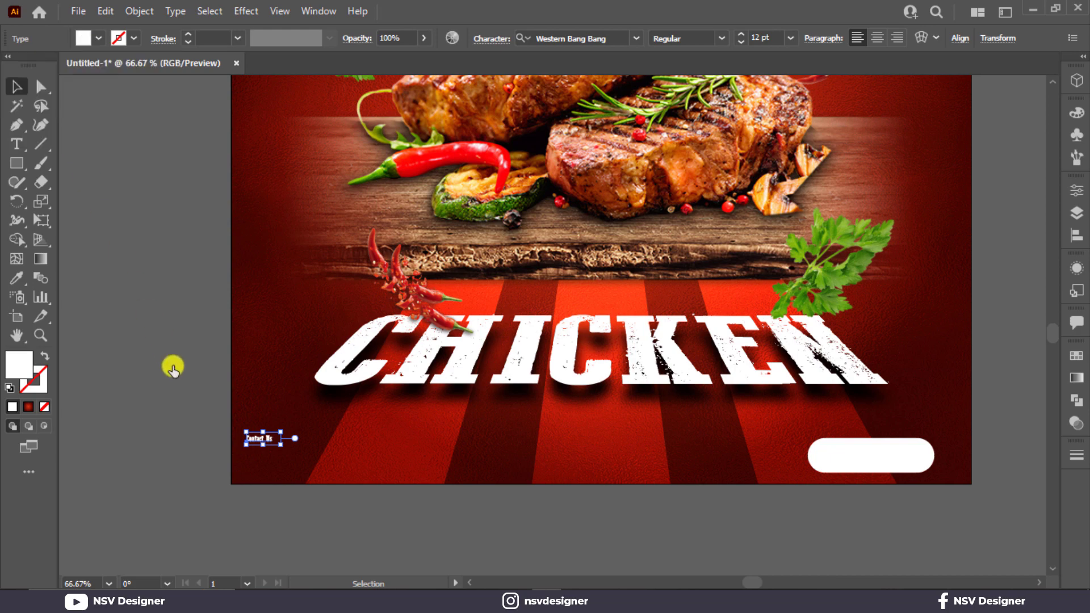
- Set the Contact Us text in Montserrat ExtraBold
scroll(282, 445, "up", 4)
double_click(253, 438)
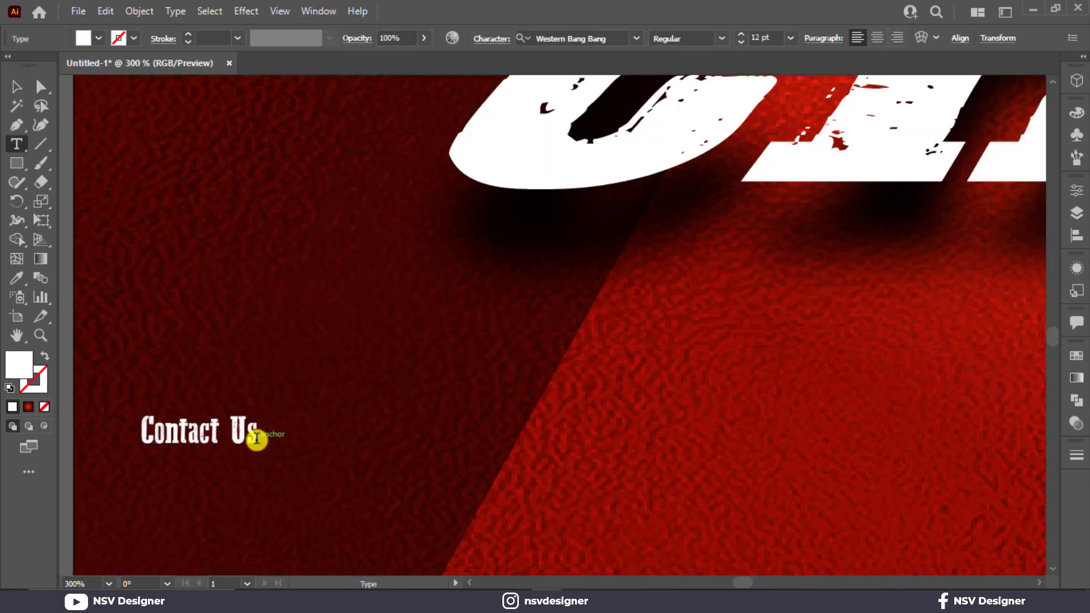
key("ctrl+a")
left_click(15, 90)
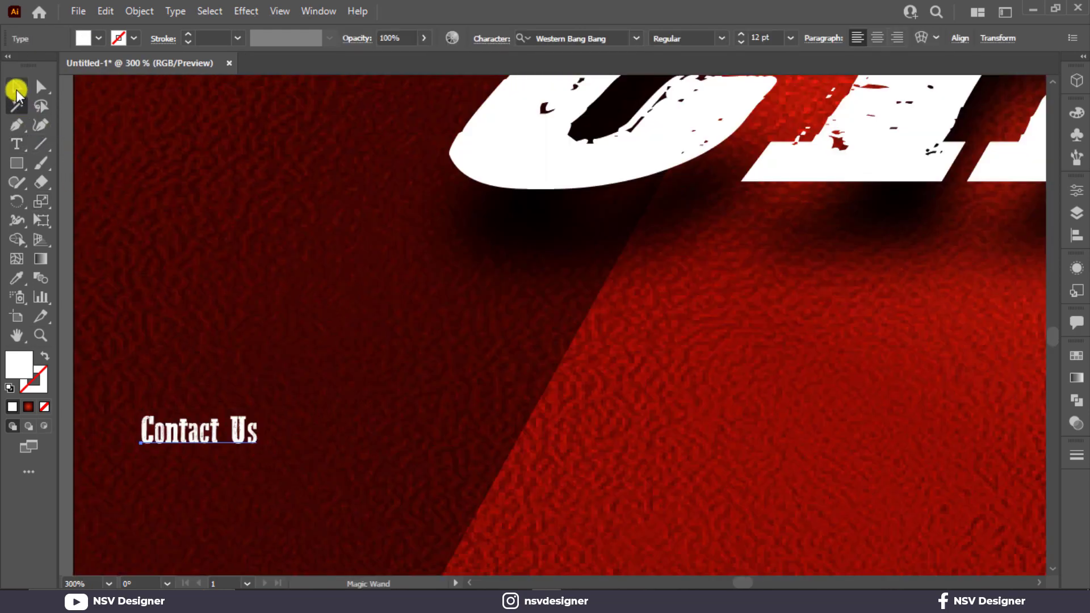
left_click(580, 38)
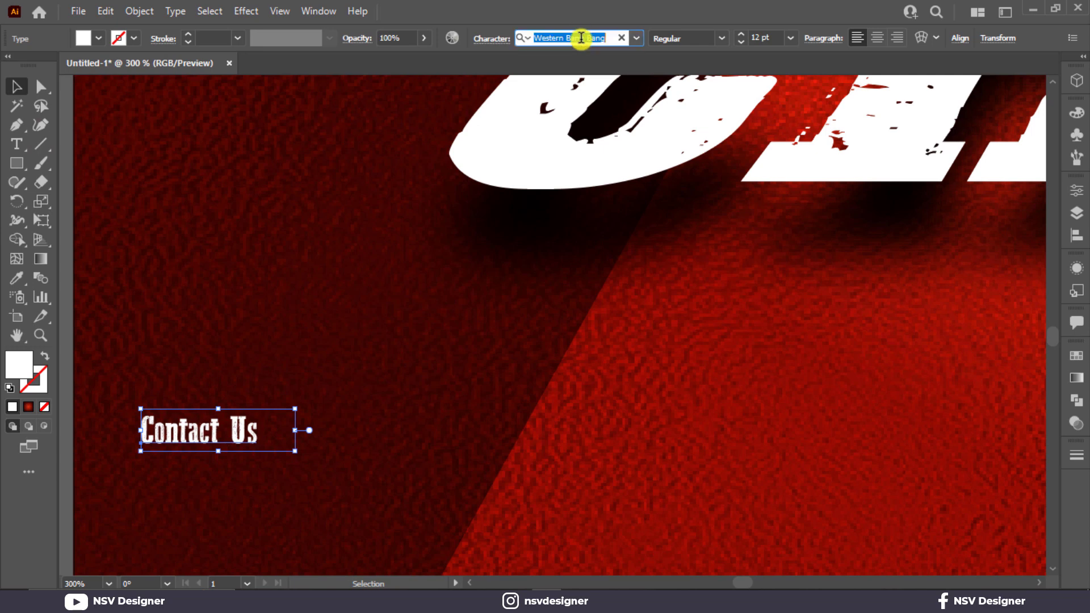
type("mon")
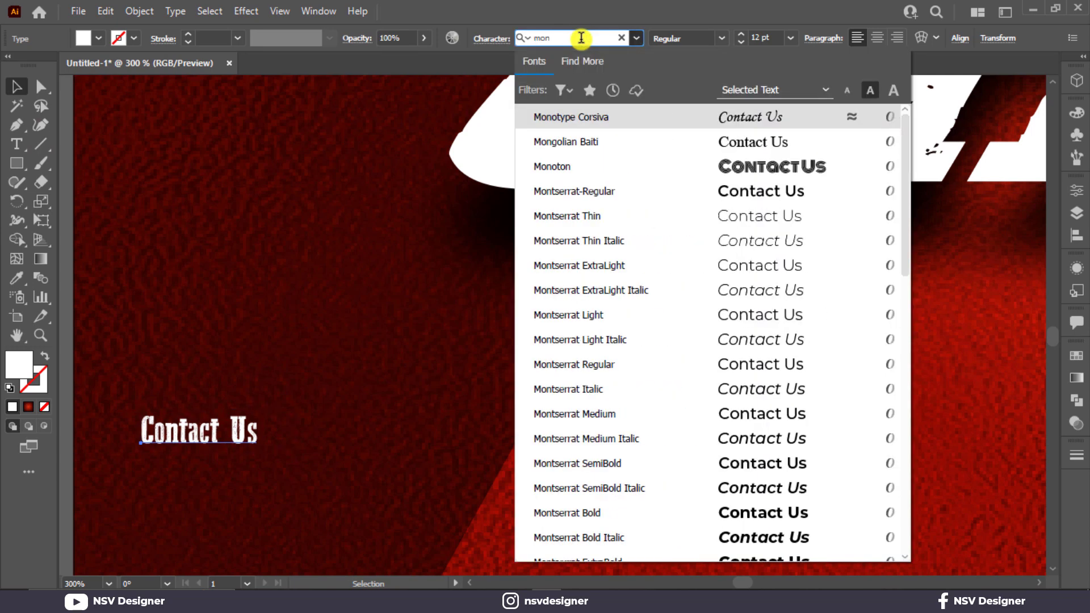
type("t")
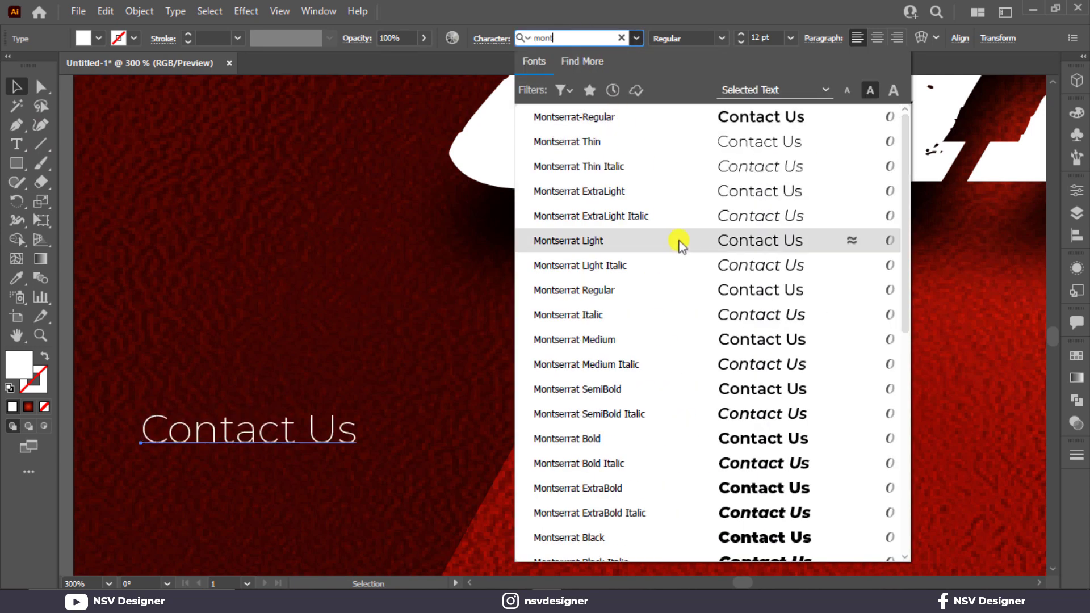
left_click(797, 494)
- Duplicate the line larger below and replace its text with the contact phone number
left_click_drag(386, 479, 591, 386)
left_click_drag(438, 369, 427, 429)
triple_click(427, 429)
type("+91 ")
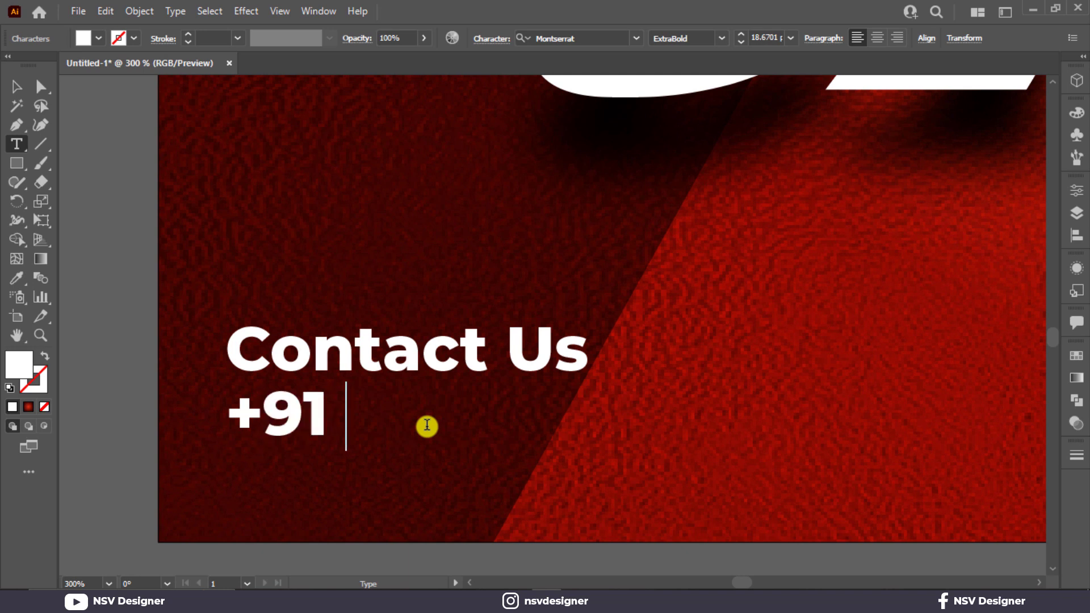
type("55555 22222")
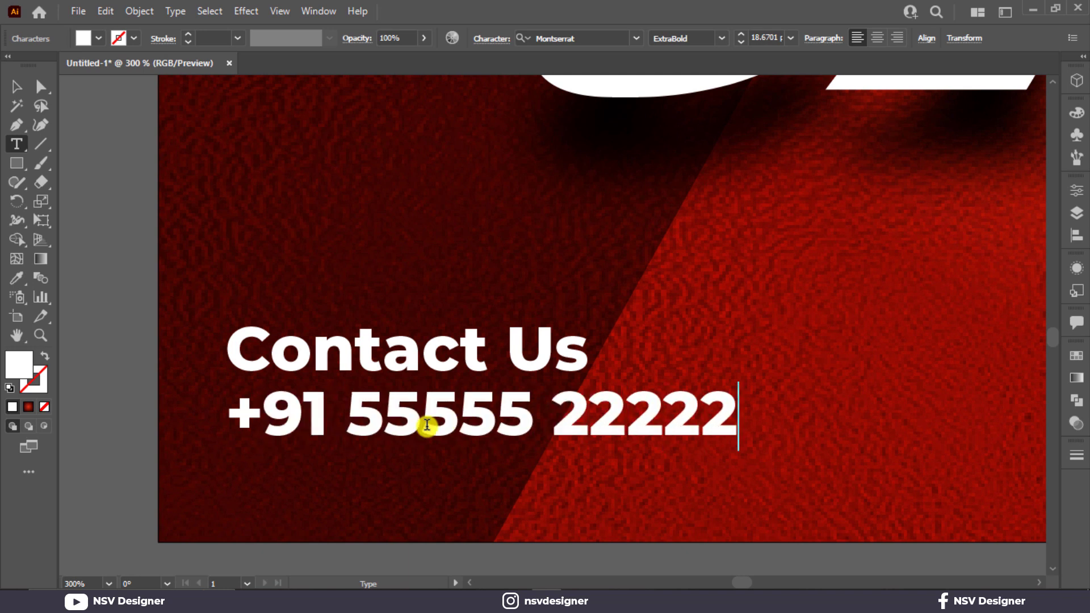
key("Escape")
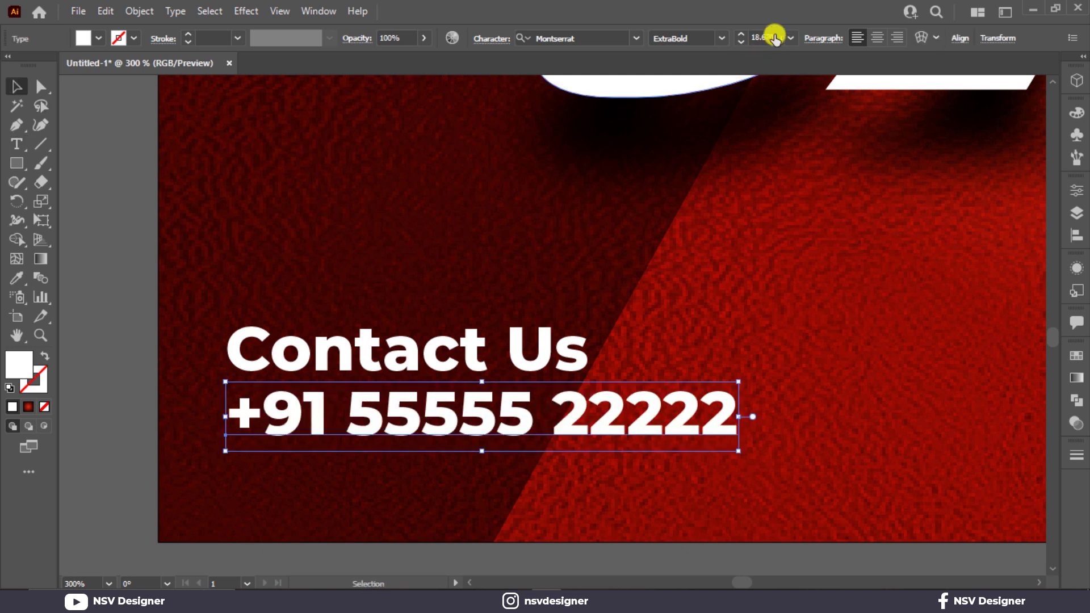
- Set Contact Us to Medium weight and move both contact lines down slightly
scroll(775, 39, "up", 5)
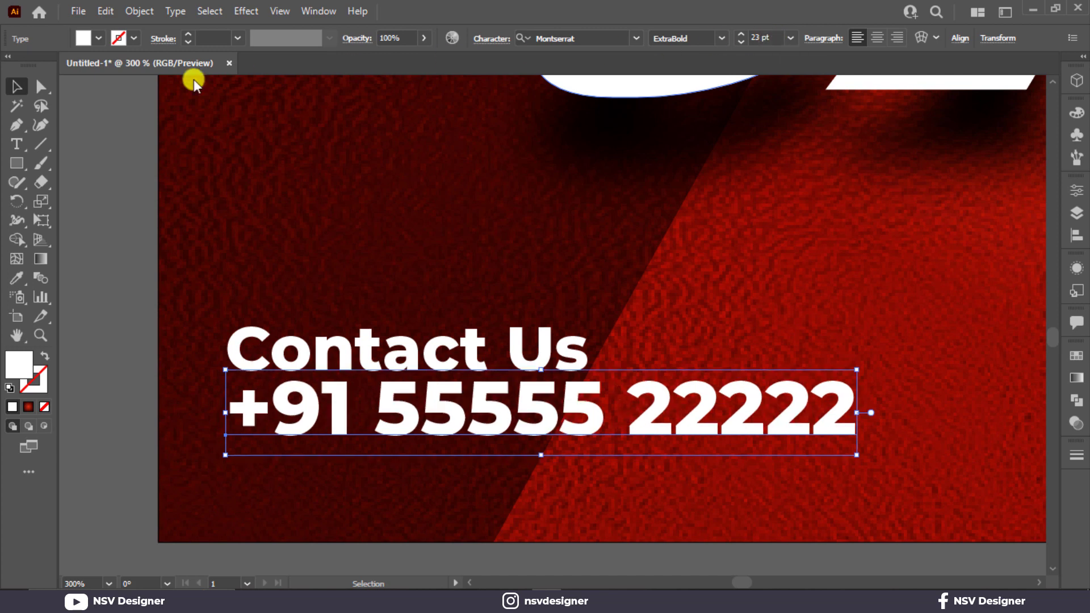
left_click(235, 170)
left_click(316, 322)
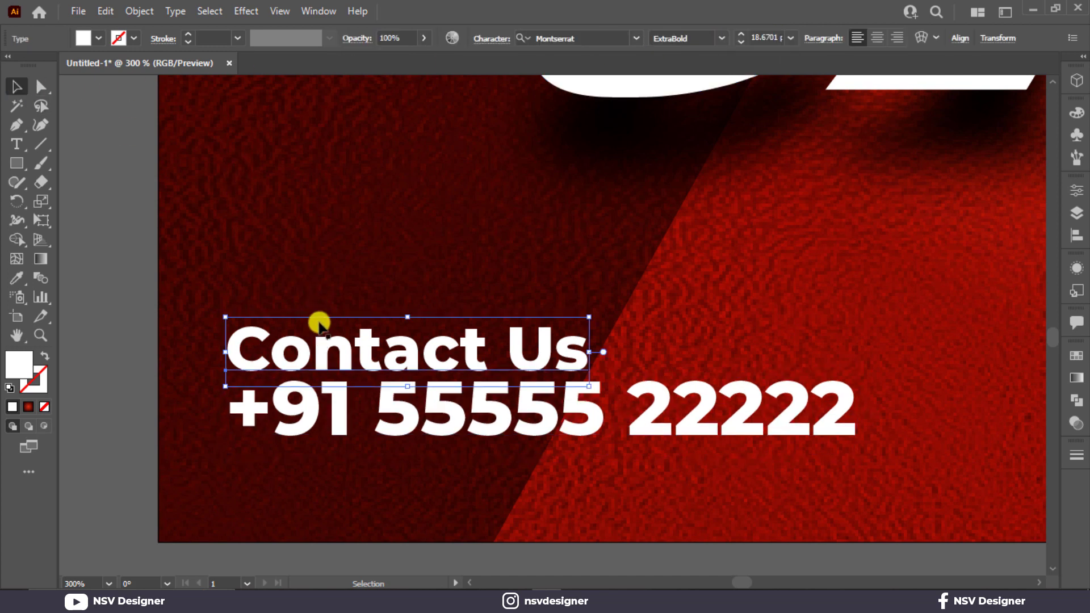
left_click(715, 35)
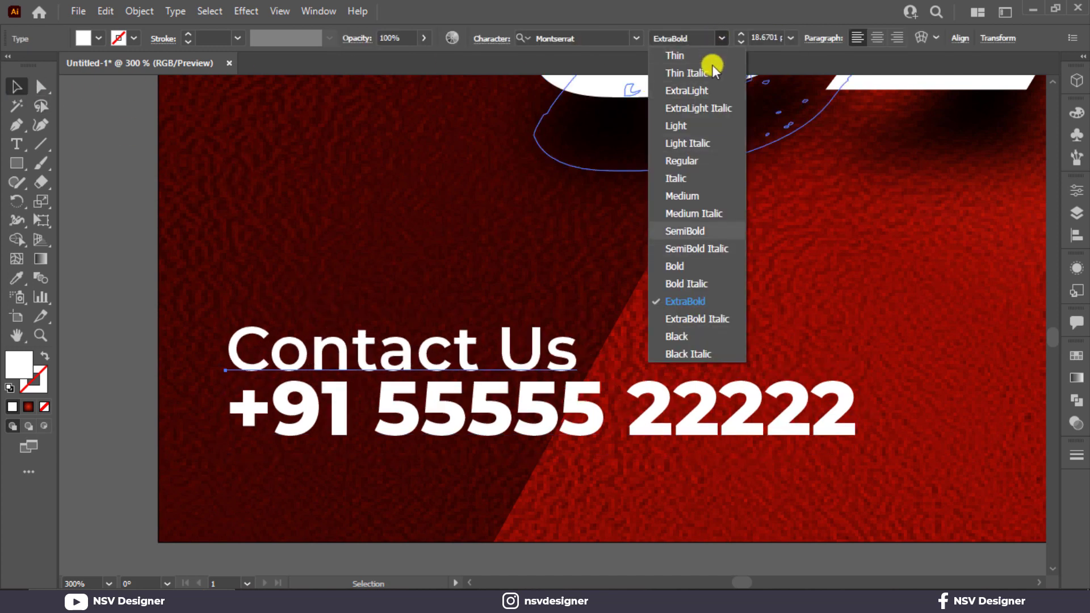
left_click(696, 199)
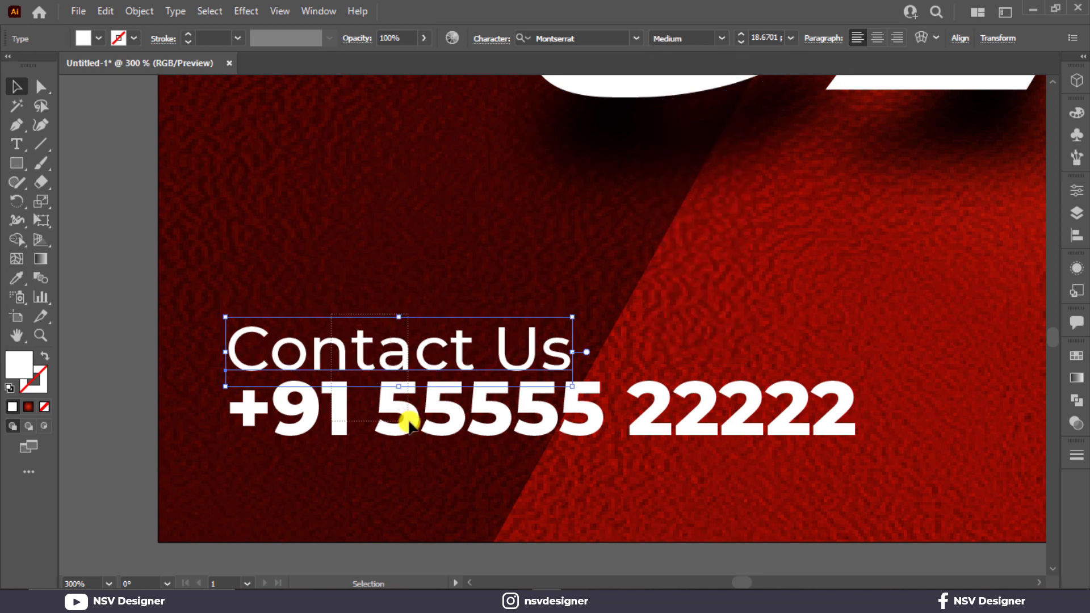
left_click_drag(408, 421, 411, 423)
left_click_drag(448, 412, 444, 462)
key("ctrl+0")
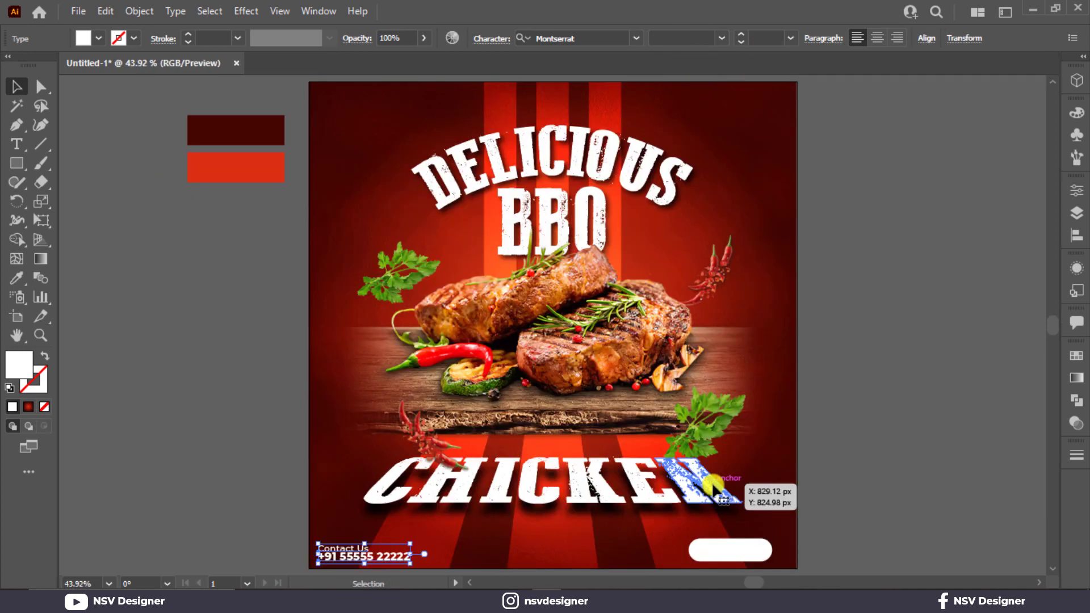
- Scale up the Contact Us and phone number block and shift it 25 px right
left_click(346, 507)
left_click(344, 559)
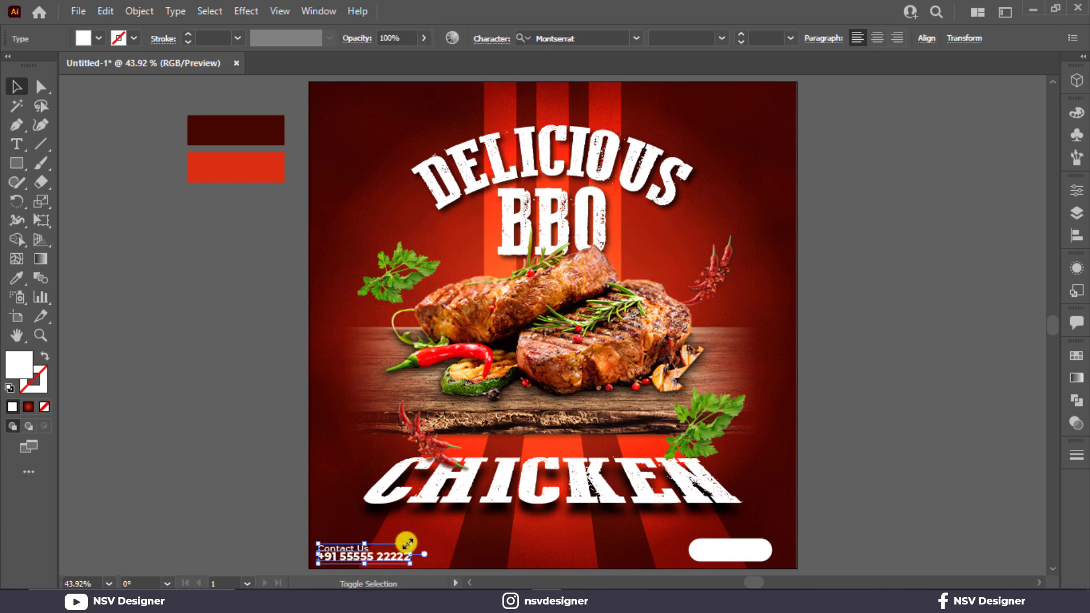
left_click_drag(407, 543, 429, 538)
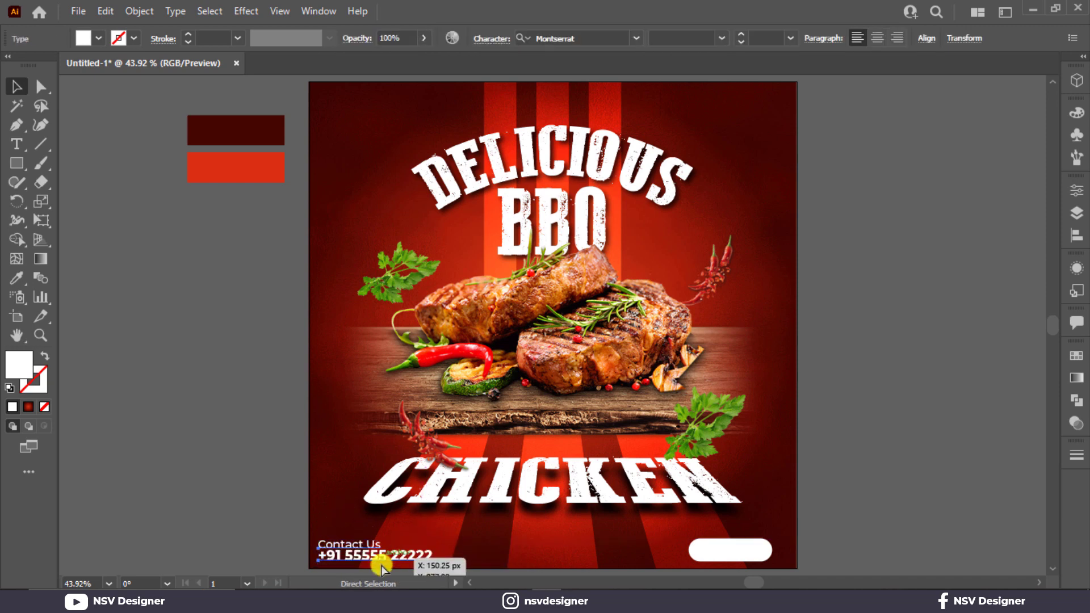
left_click_drag(351, 550, 365, 549)
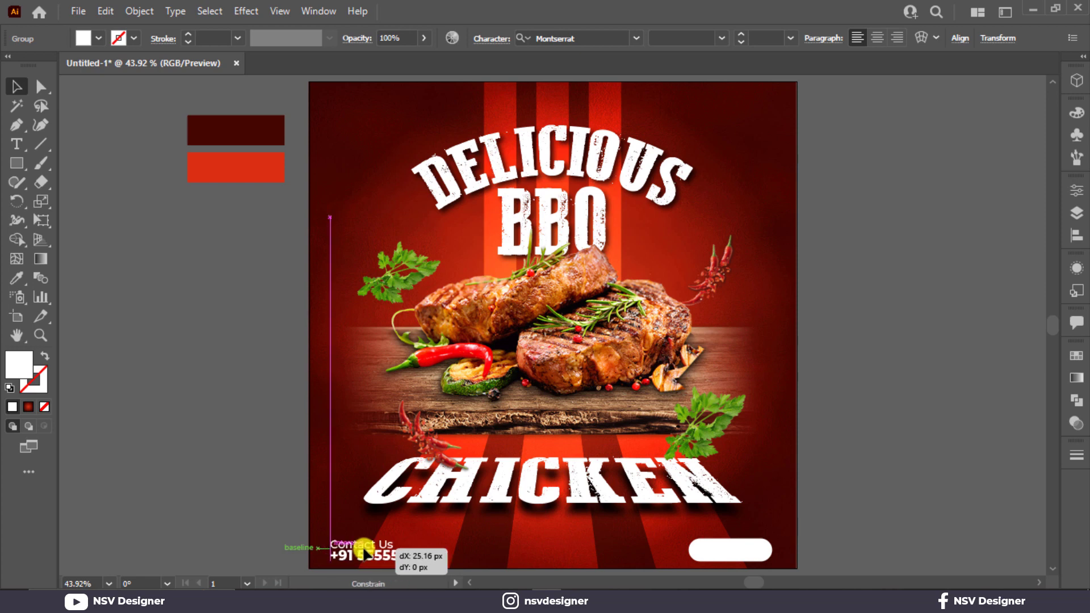
left_click(212, 503)
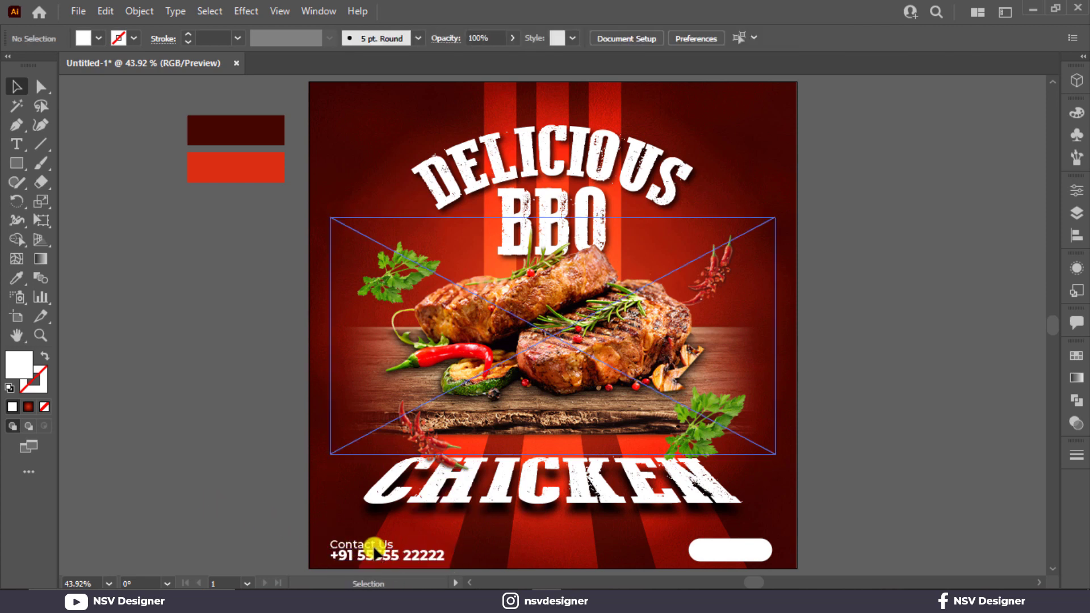
left_click(16, 143)
left_click(161, 332)
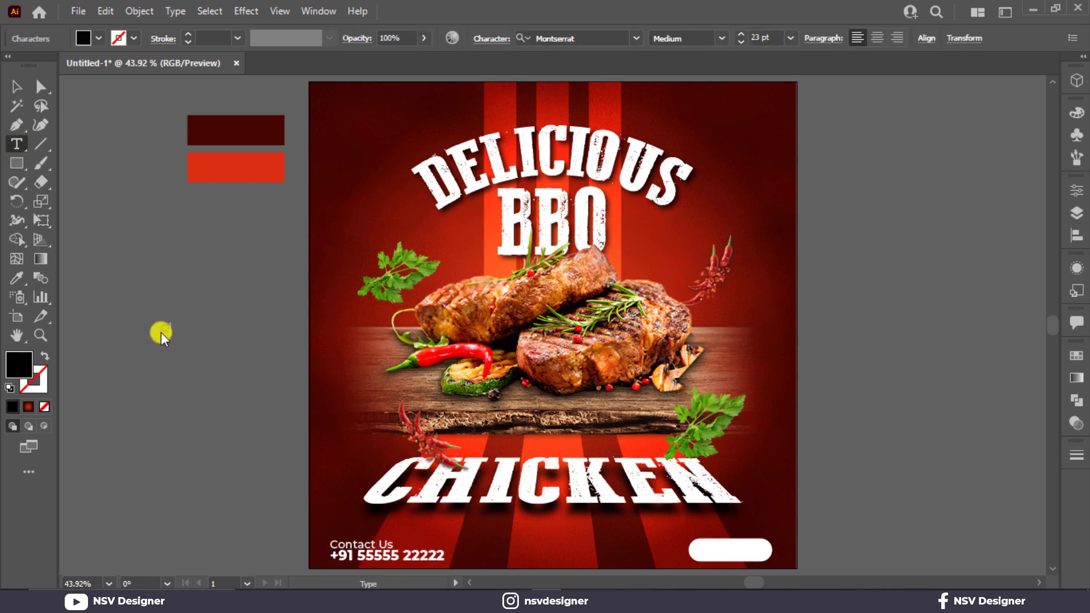
- Type ORDER NOW, make it Montserrat ExtraBold, and give it the dark red swatch colour
type("ORDER NOW")
left_click(15, 84)
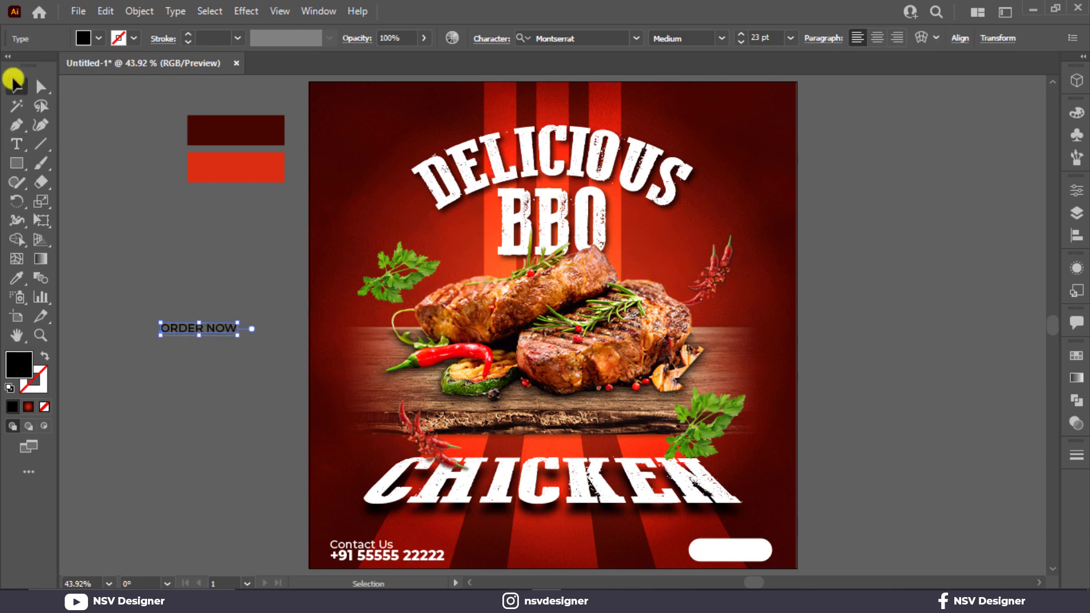
left_click(716, 39)
left_click(703, 298)
key("i")
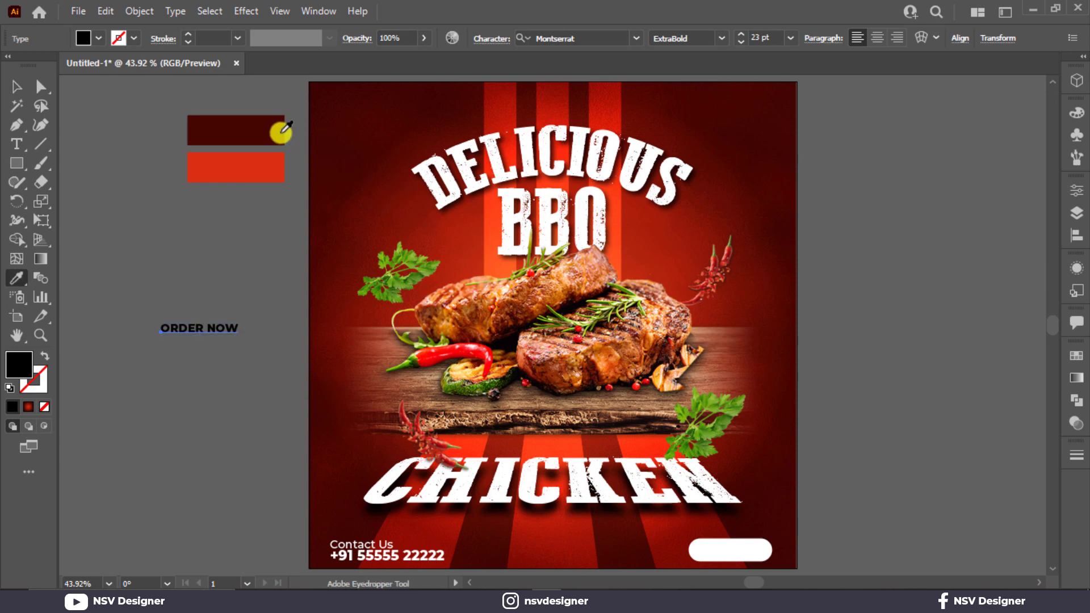
left_click(268, 132)
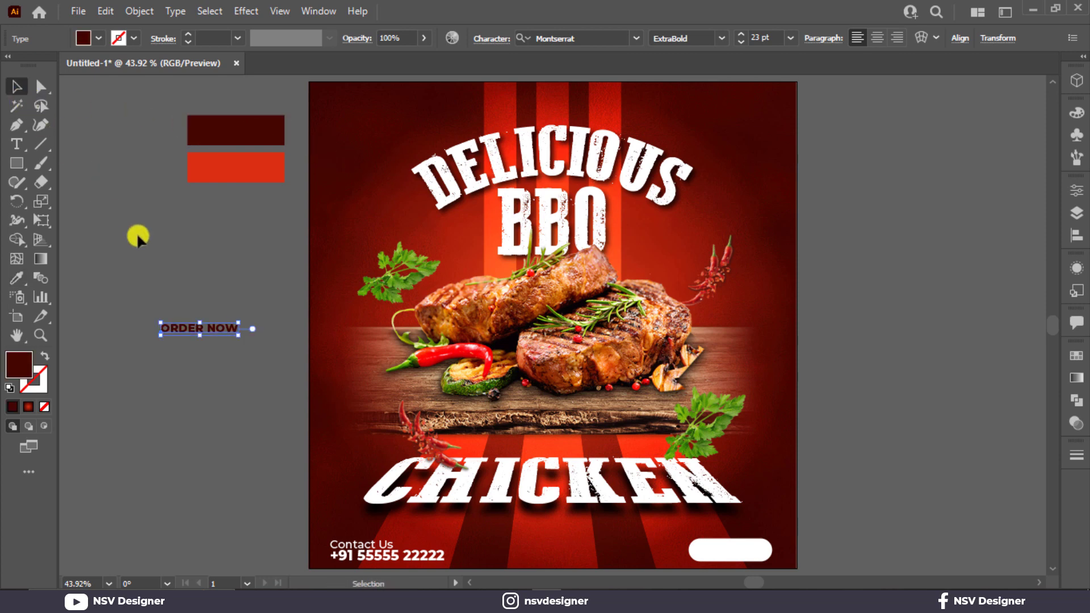
- Move the ORDER NOW text onto the white rounded button at the bottom right
left_click_drag(221, 332, 749, 546)
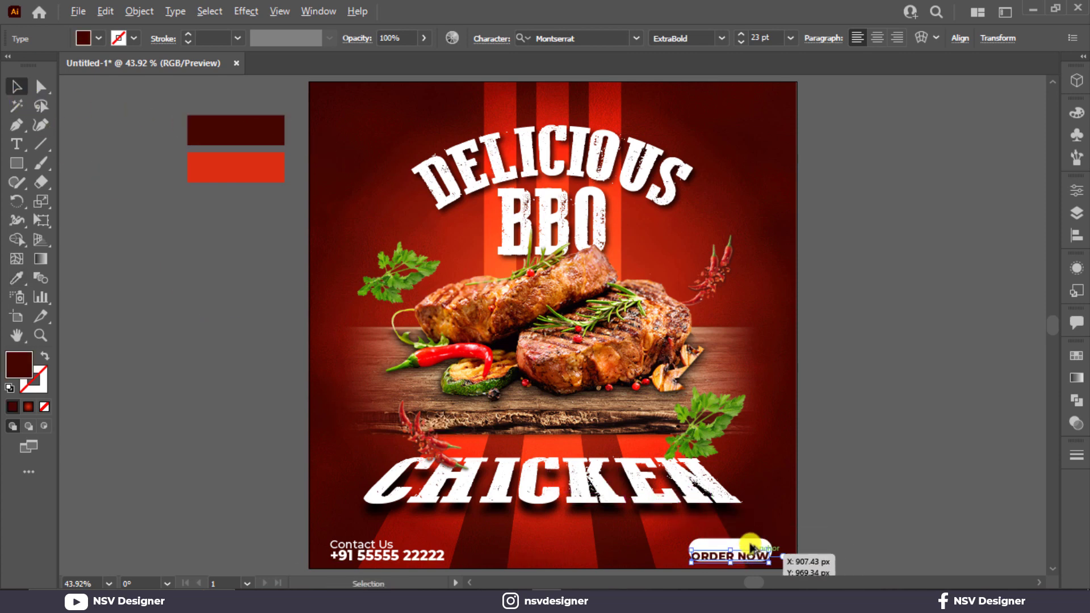
key("ctrl+1")
left_click_drag(743, 491, 737, 449)
left_click_drag(728, 527, 728, 516)
left_click(638, 538)
- Widen the white button and centre ORDER NOW horizontally on it
left_click(638, 527)
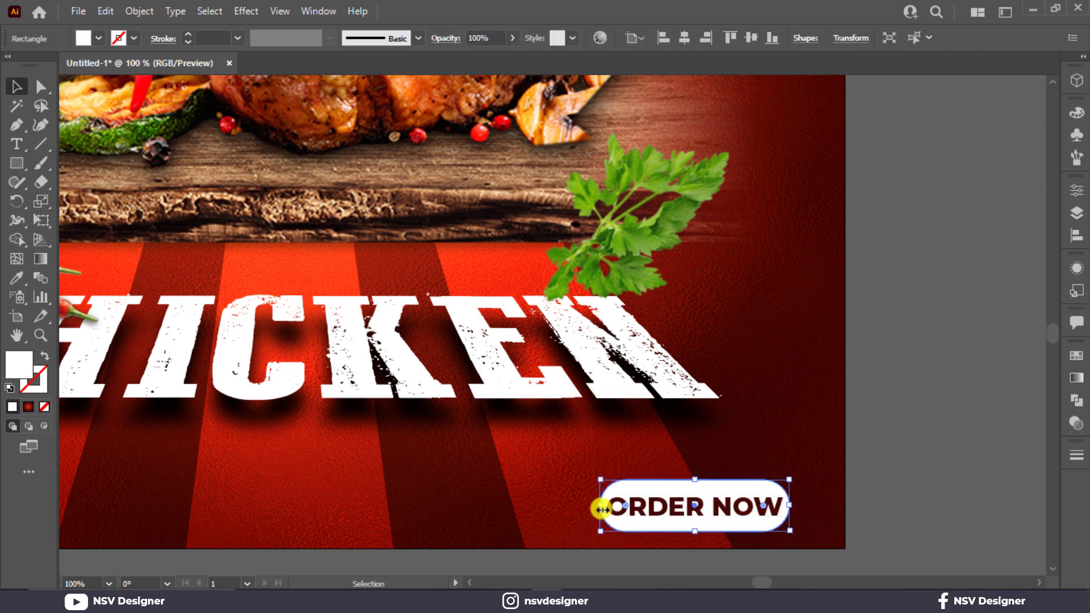
left_click_drag(600, 506, 579, 507)
left_click_drag(716, 507, 712, 510)
left_click(732, 518, "shift")
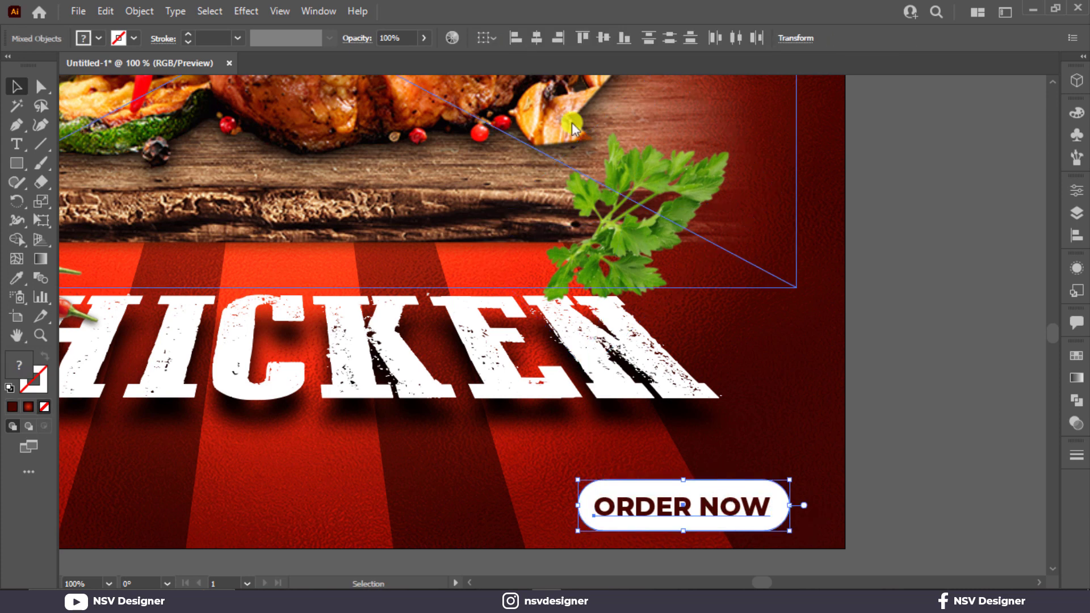
left_click(538, 38)
- Check the ORDER NOW label and button selections, then fit the whole poster in view
left_click(792, 284)
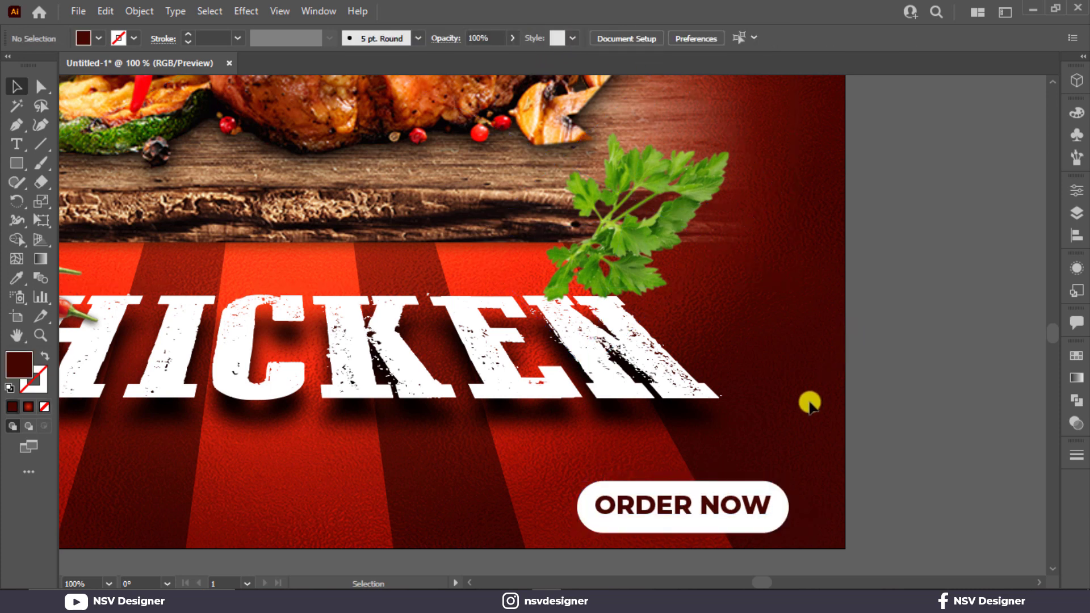
left_click(752, 497)
left_click(755, 482)
left_click(866, 477)
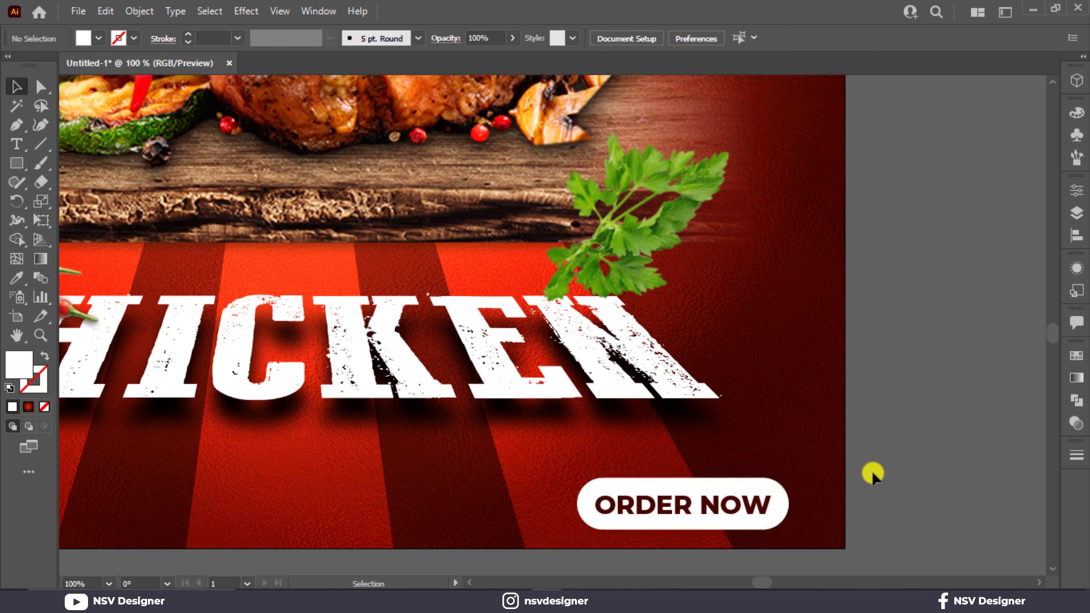
left_click(793, 504)
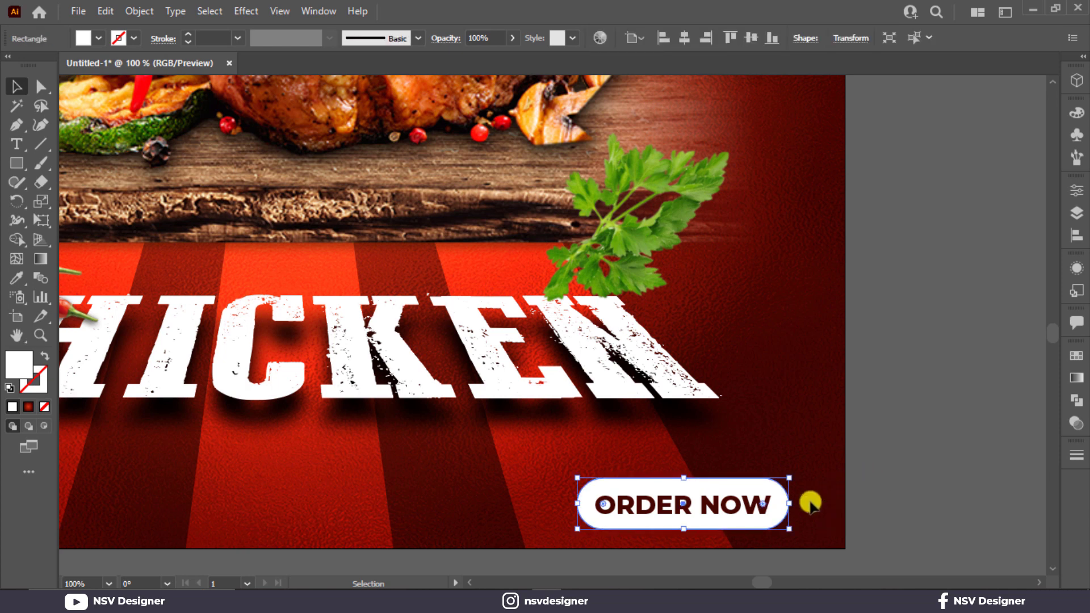
left_click(895, 490)
key("ctrl+0")
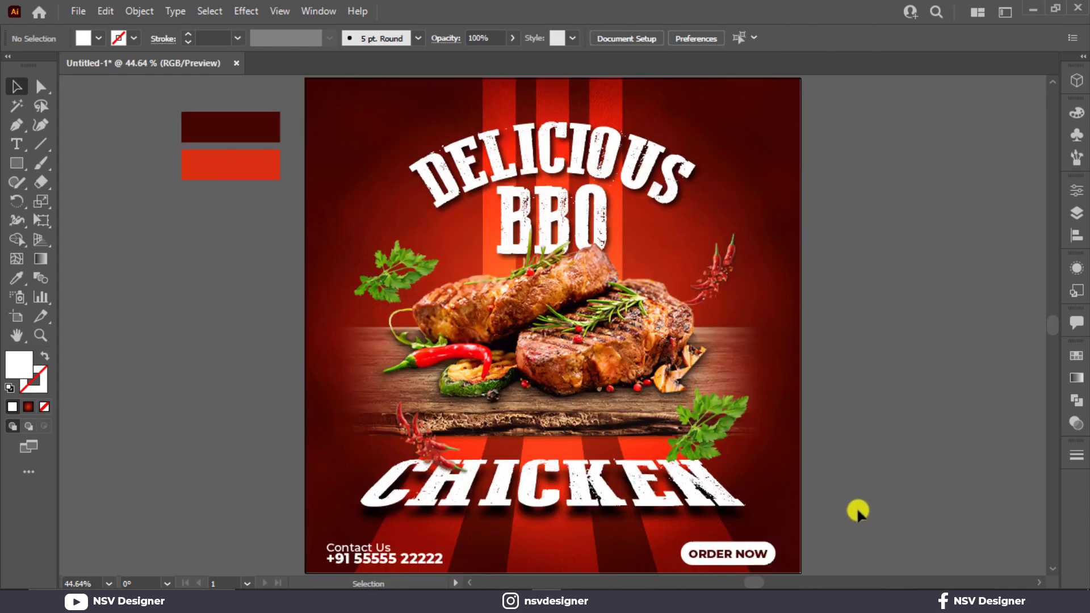
- Type LOGO as a new text object on the pasteboard, fixing the typo
left_click(778, 554)
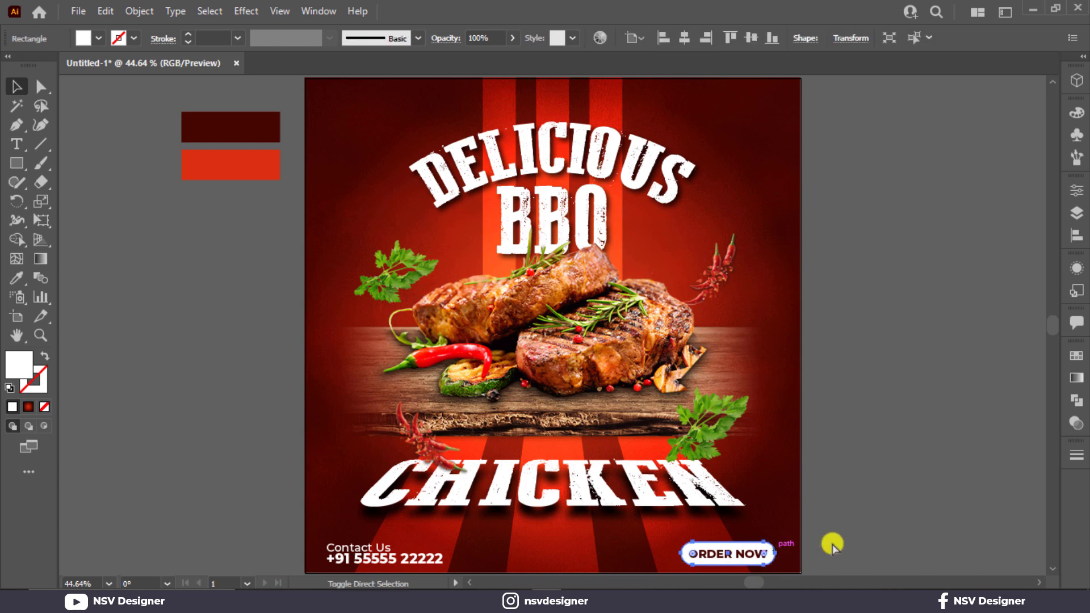
left_click(956, 526)
left_click(17, 143)
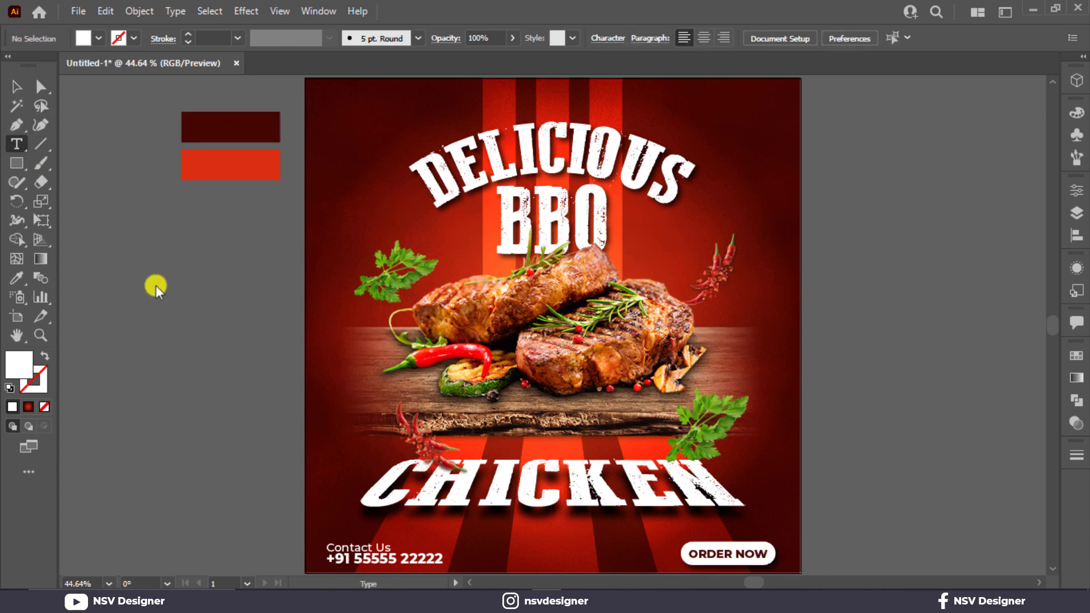
left_click(161, 290)
type("TOPGO")
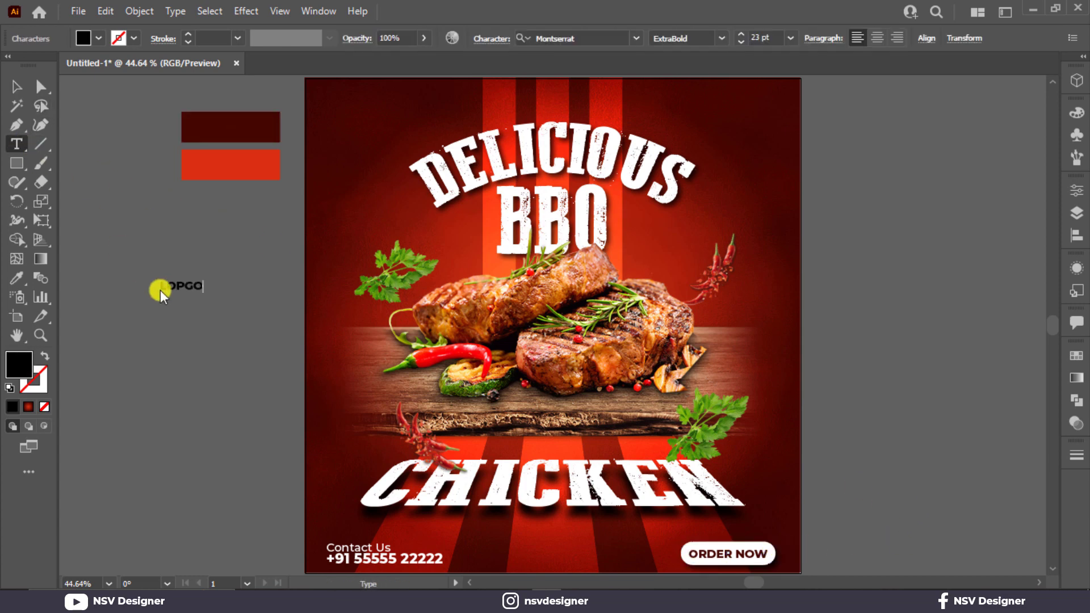
key("BackSpace")
left_click(15, 97)
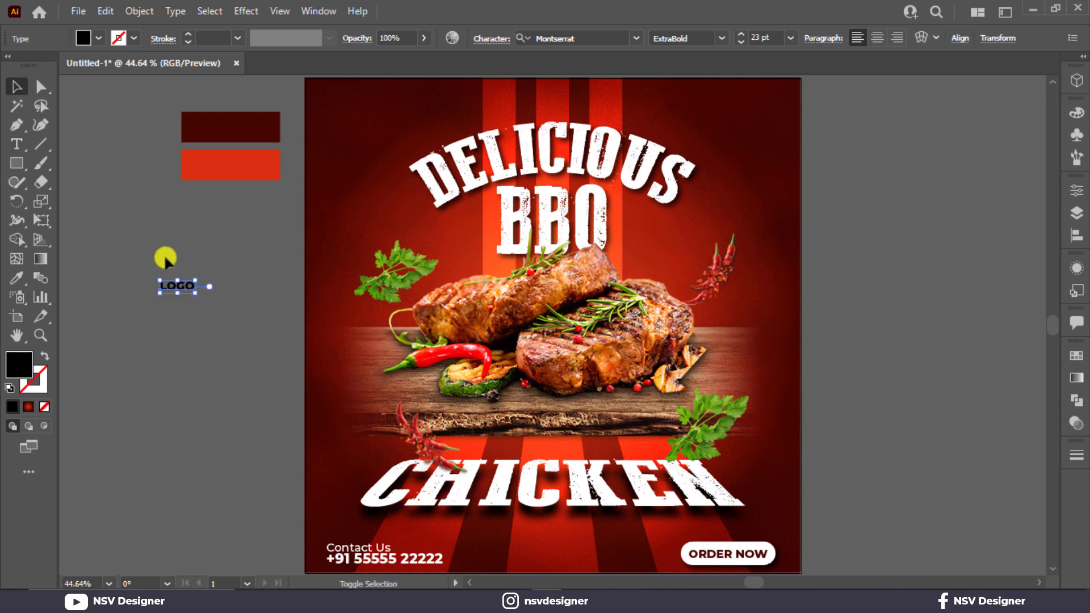
- Alt-drag a copy of LOGO just below it and change the copy to HERE
left_click(208, 301)
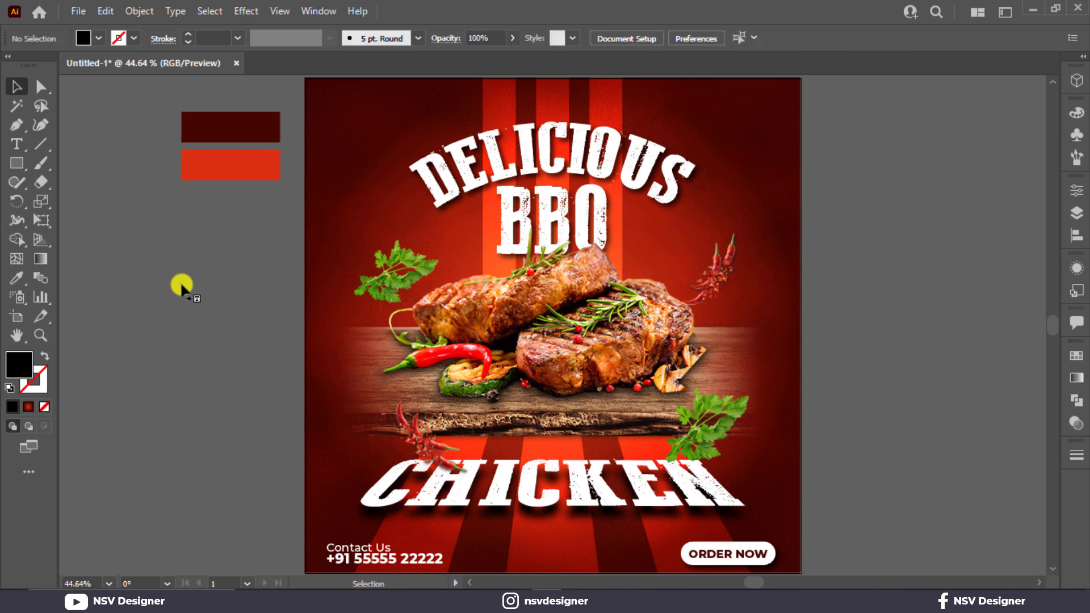
left_click(187, 288)
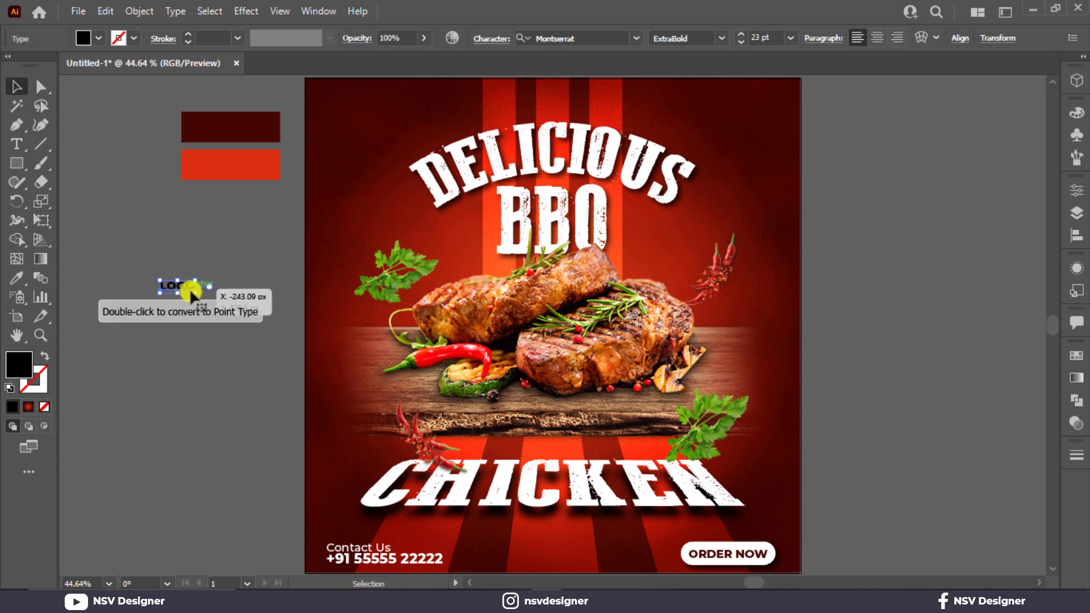
mouse_move(218, 303)
left_mouse_down()
mouse_move(214, 328)
mouse_move(203, 292)
mouse_move(205, 310)
left_mouse_up()
double_click(204, 310)
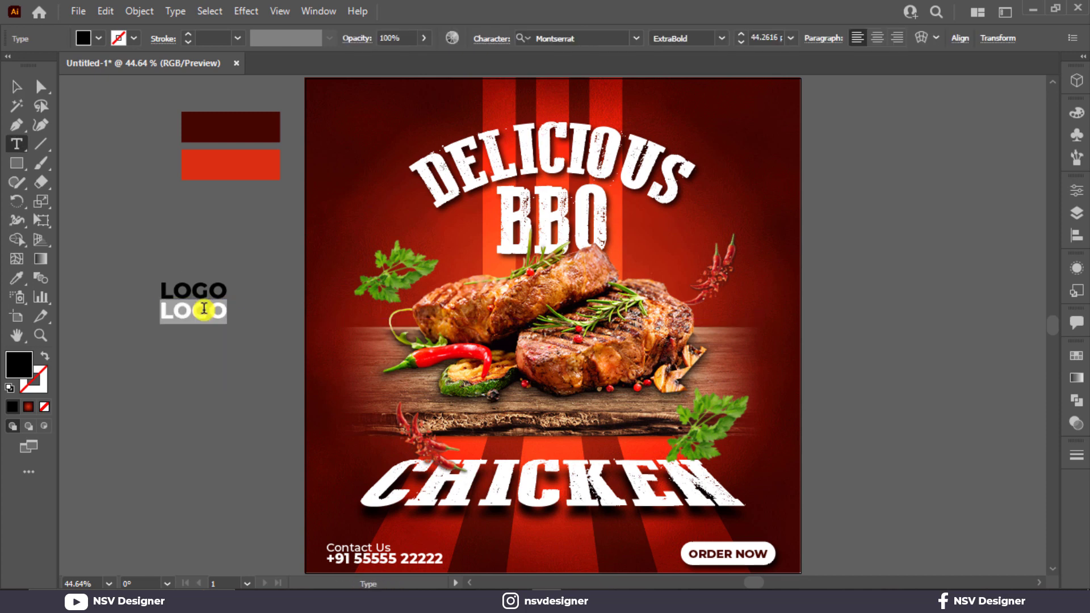
type("HERE")
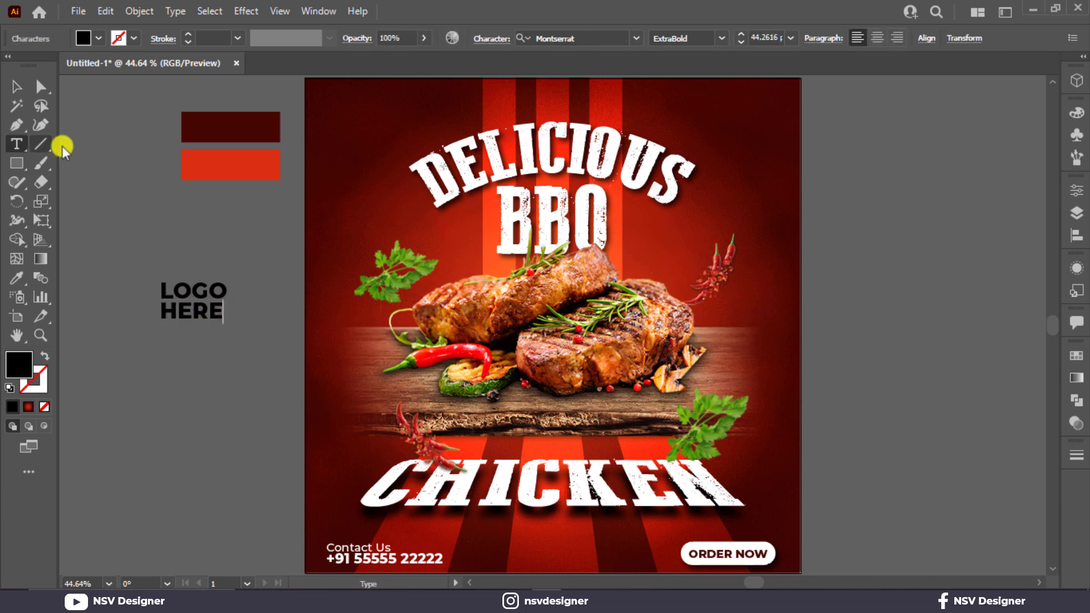
left_click(17, 87)
- Widen the HERE line slightly and select both the LOGO and HERE lines
left_click(85, 192)
scroll(203, 318, "up", 2)
left_click(203, 318)
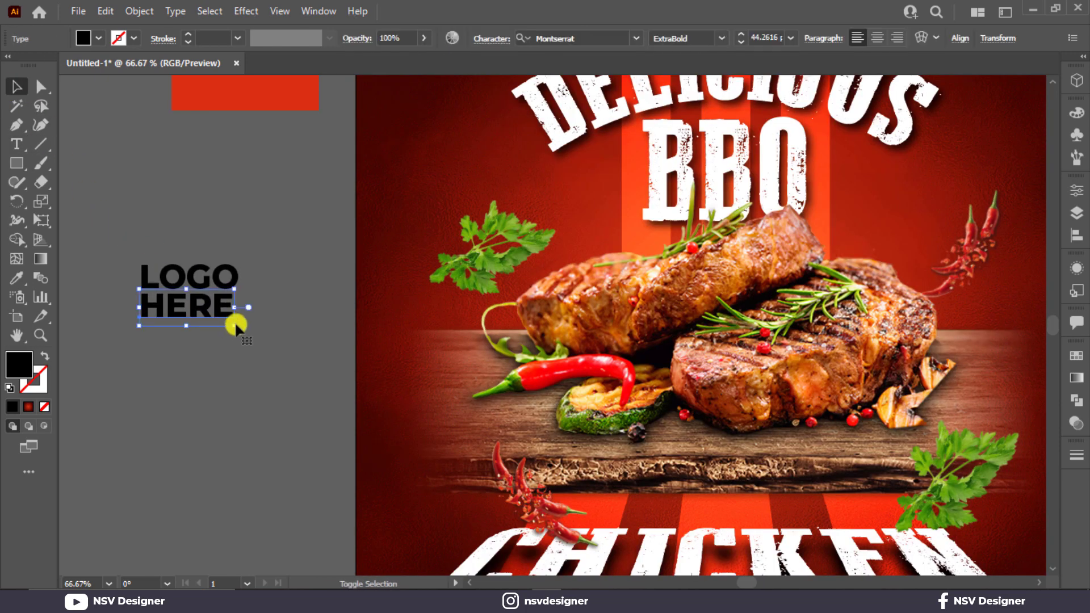
left_click_drag(235, 325, 237, 325)
left_click_drag(263, 258, 224, 448)
- Fill LOGO HERE white and move it to the poster's top-left corner
left_click(95, 40)
left_click(33, 65)
left_click_drag(226, 351, 240, 396)
left_click_drag(148, 466, 398, 183)
key("ctrl+0")
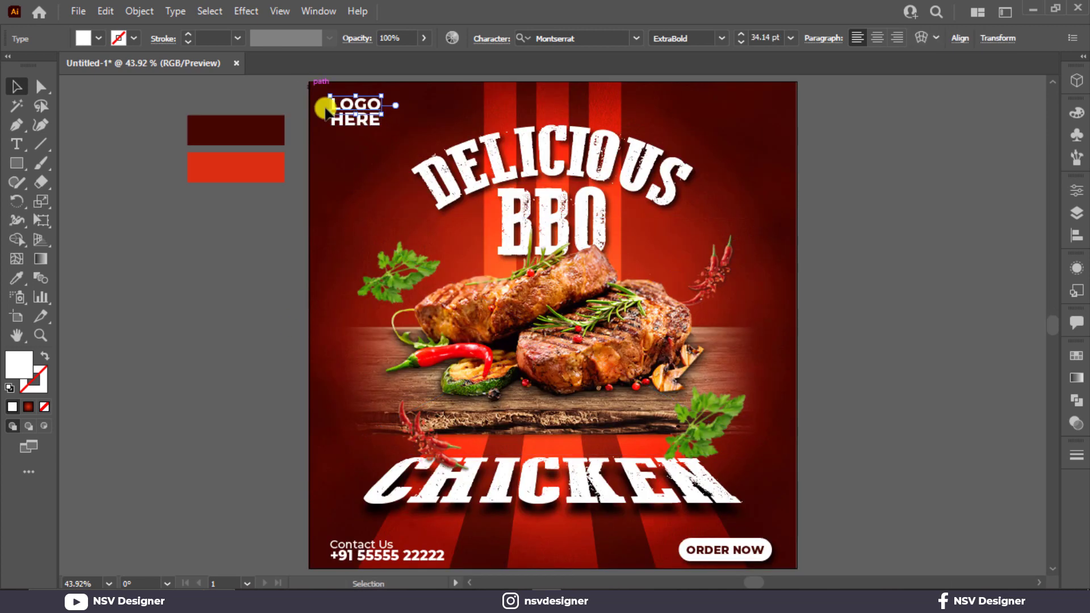
- Resize the LOGO HERE placeholder with its corner handle, repeating the transform once
left_click_drag(382, 129, 368, 123)
key("ctrl+d")
left_click(206, 249)
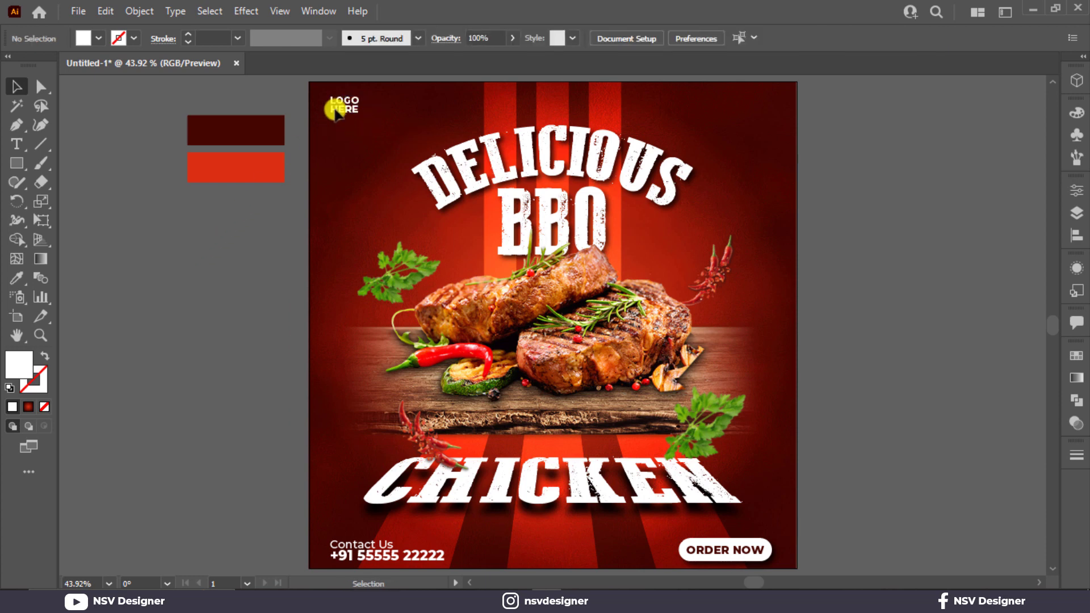
left_click(337, 104)
left_click(340, 110)
key("ctrl+z")
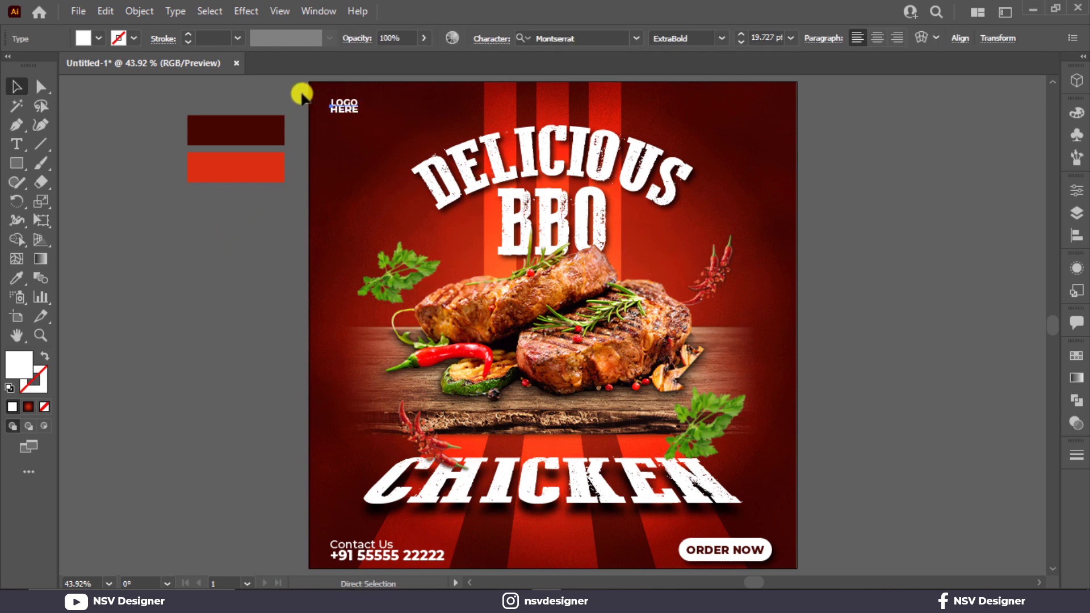
key("ctrl+shift+z")
- Shift the right-hand chilly.png image slightly down and to the left
left_click_drag(319, 88, 370, 124)
left_click(340, 169)
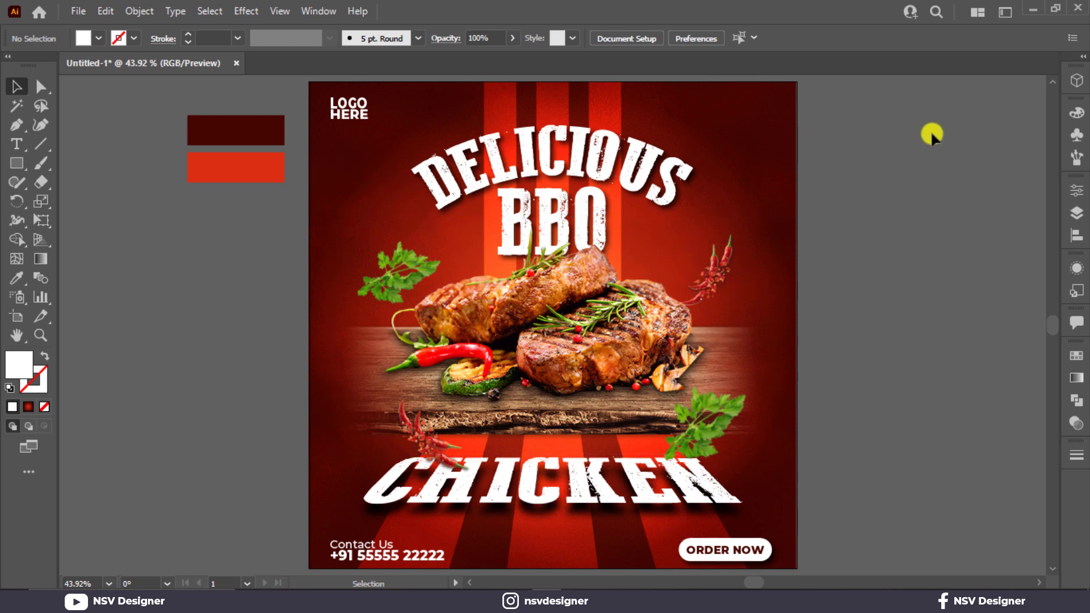
left_click_drag(722, 275, 707, 299)
left_click(920, 307)
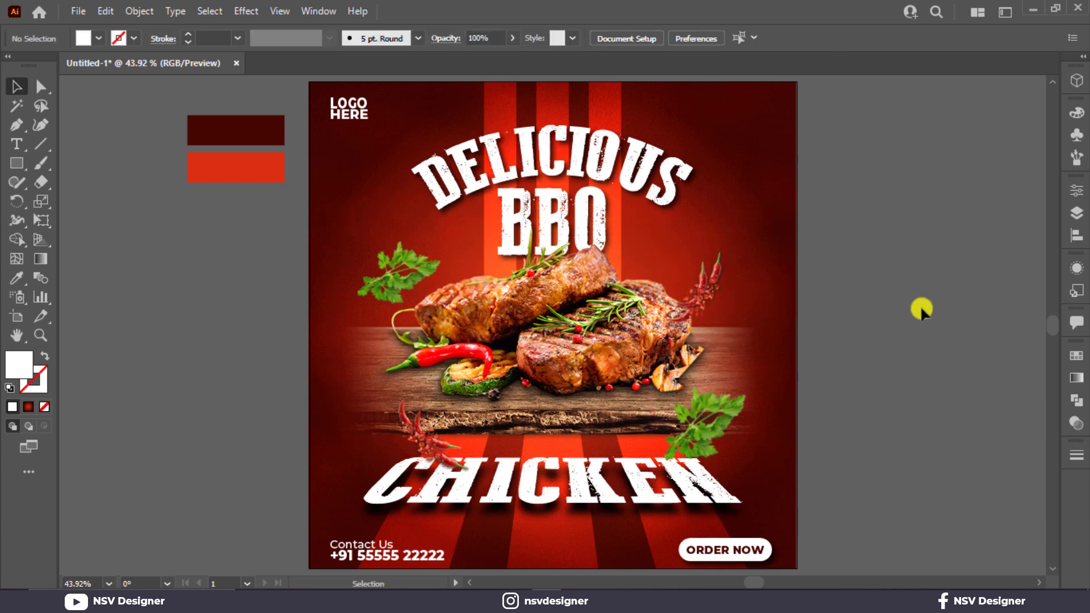